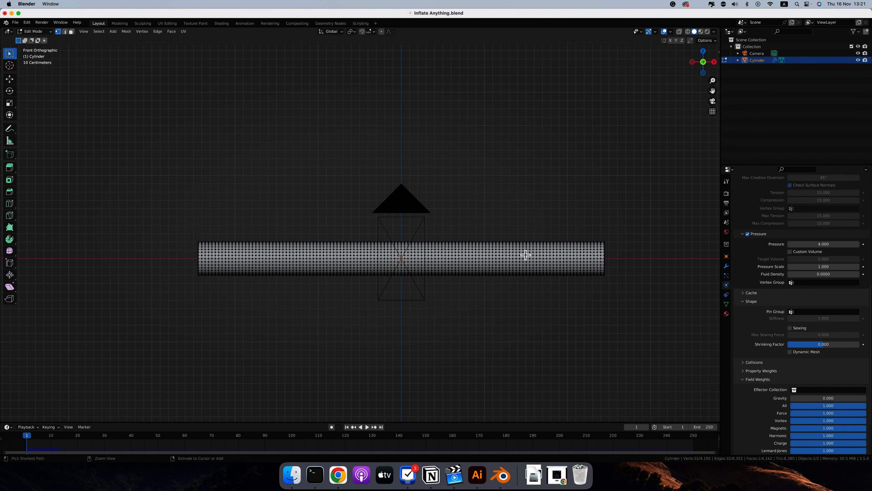
# Step: Select four vertical edge loops spaced along the length of the cylinder
pyautogui.keyDown('ctrl'); pyautogui.scroll(1, 525, 255); pyautogui.keyUp('ctrl')
pyautogui.keyDown('ctrl'); pyautogui.hscroll(2, 601, 266); pyautogui.keyUp('ctrl')
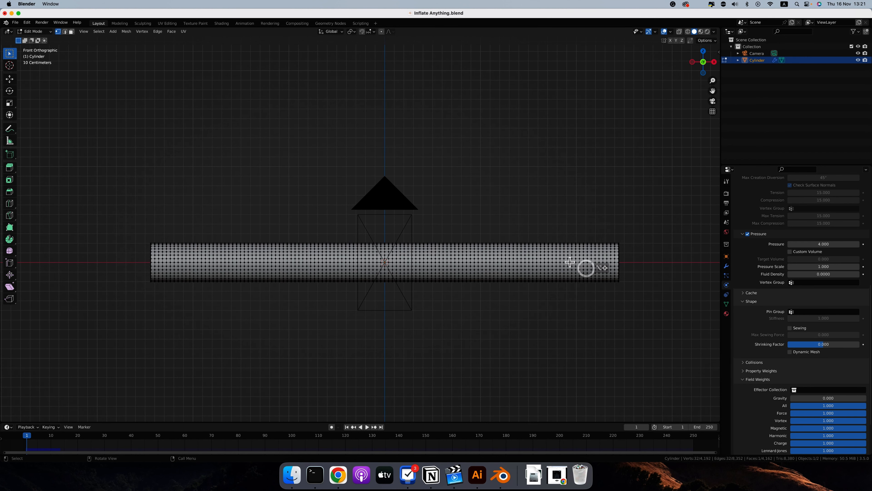
pyautogui.keyDown('ctrl'); pyautogui.scroll(1, 570, 261); pyautogui.keyUp('ctrl')
pyautogui.keyDown('ctrl'); pyautogui.scroll(2, 562, 256); pyautogui.keyUp('ctrl')
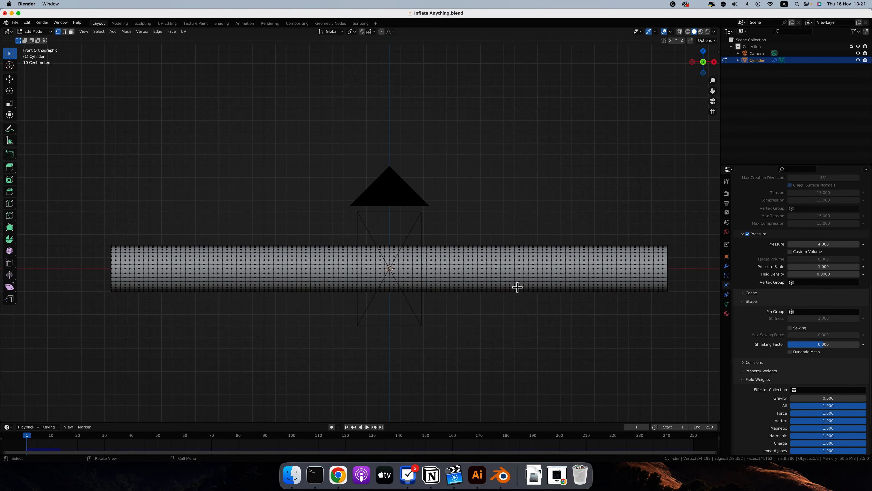
pyautogui.keyDown('alt'); pyautogui.click(547, 266); pyautogui.keyUp('alt')
pyautogui.keyDown('alt'); pyautogui.keyDown('shift'); pyautogui.click(422, 266); pyautogui.keyUp('shift'); pyautogui.keyUp('alt')
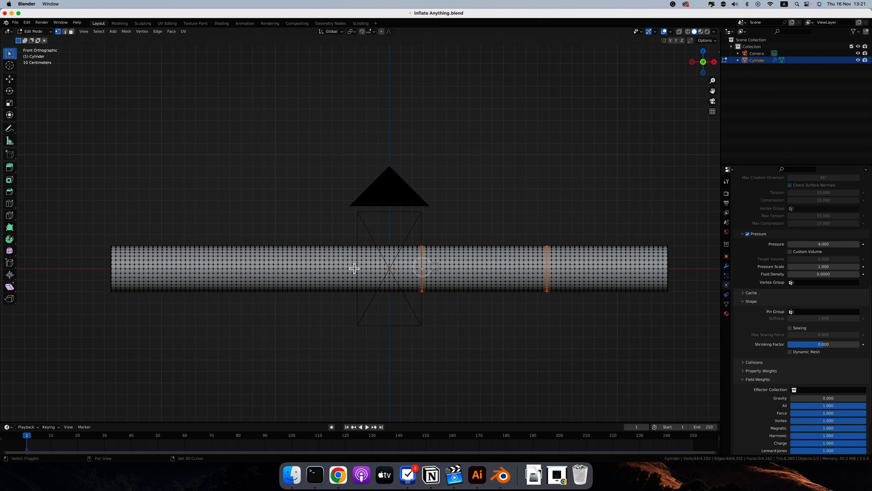
pyautogui.keyDown('alt'); pyautogui.keyDown('shift'); pyautogui.click(310, 267); pyautogui.keyUp('shift'); pyautogui.keyUp('alt')
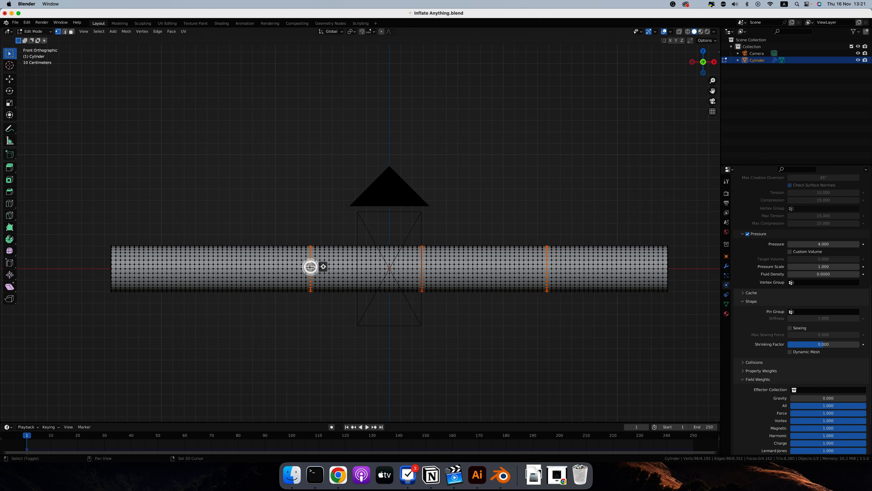
pyautogui.keyDown('alt'); pyautogui.keyDown('shift'); pyautogui.click(199, 266); pyautogui.keyUp('shift'); pyautogui.keyUp('alt')
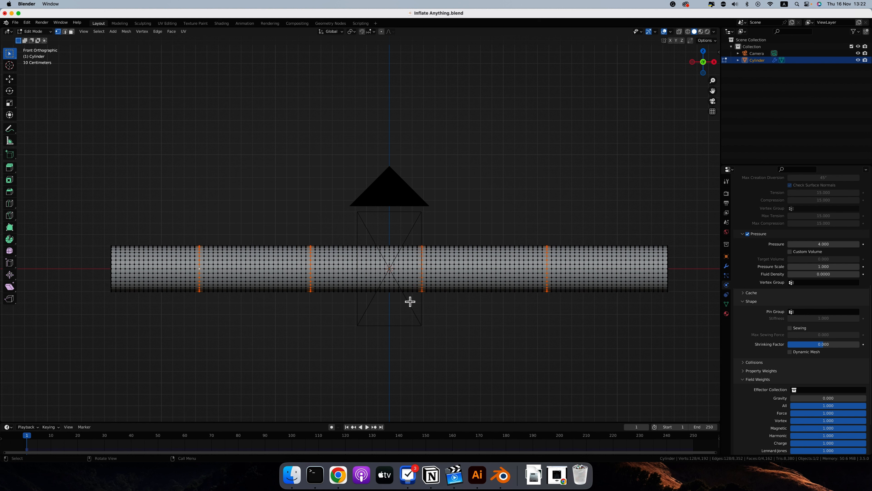
# Step: Create a vertex group named "pin" for the selected edge loops
pyautogui.scroll(5, 564, 244)
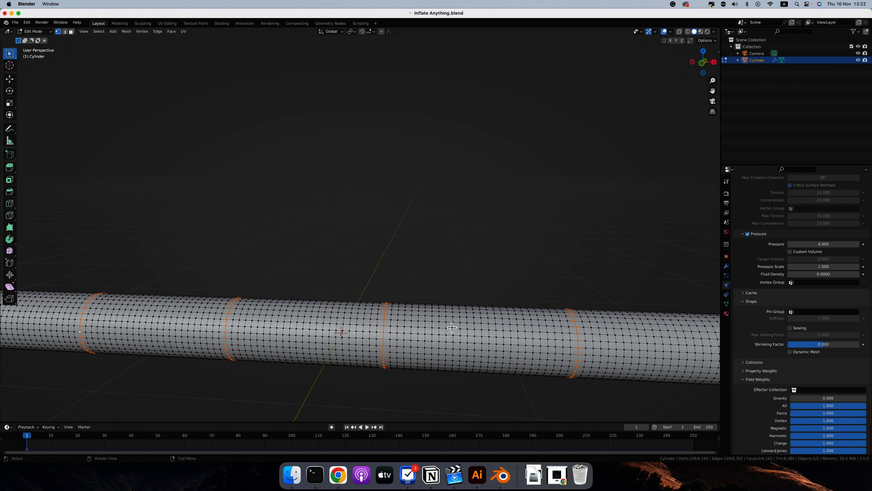
pyautogui.press('KP_1')
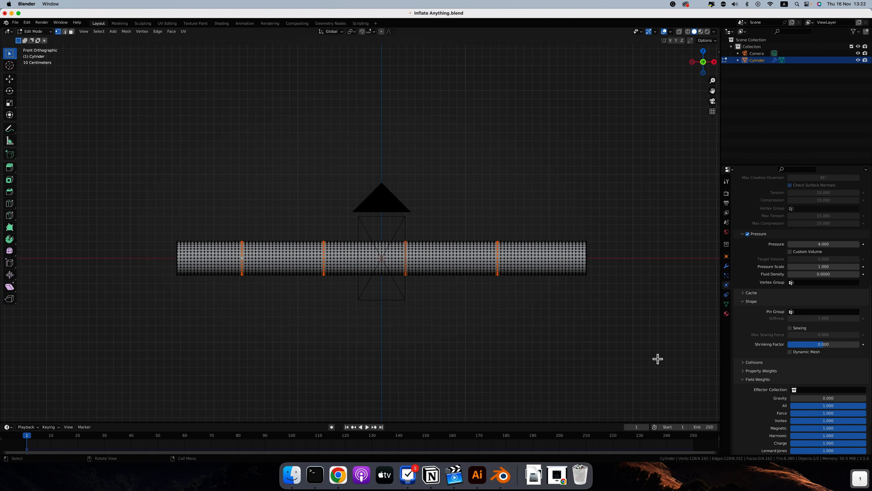
pyautogui.click(726, 304)
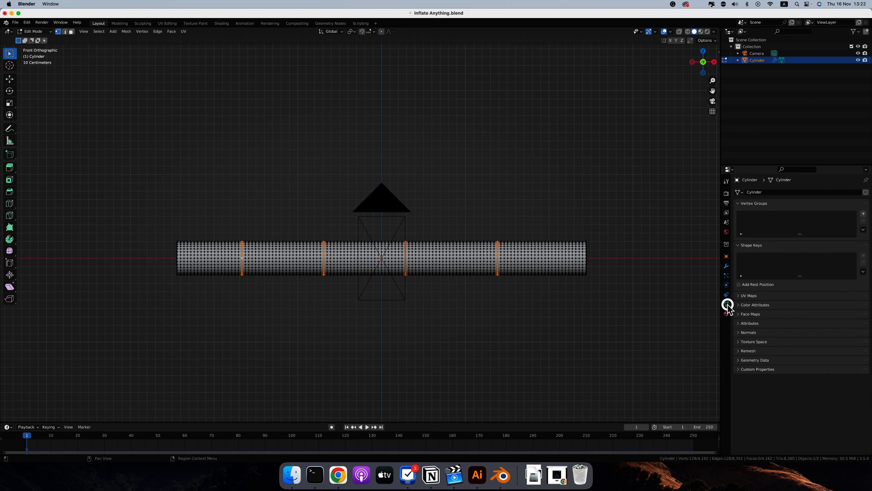
pyautogui.click(863, 214)
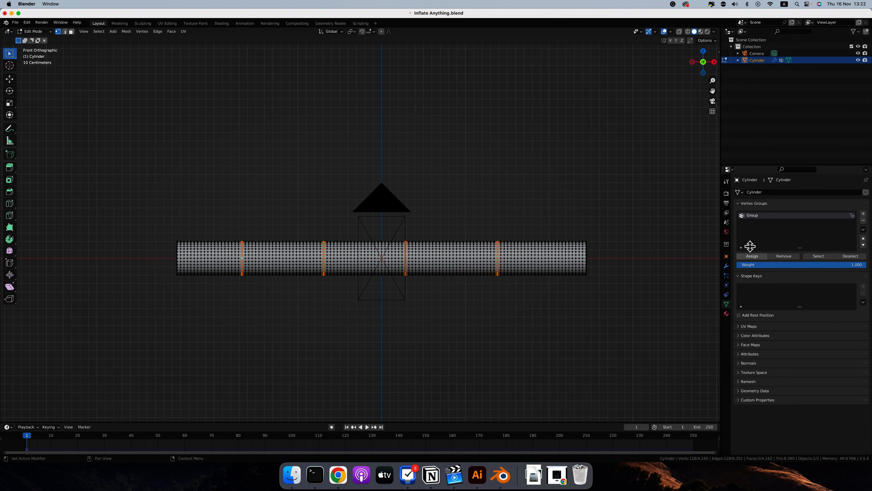
pyautogui.doubleClick(751, 216)
pyautogui.write('pi')
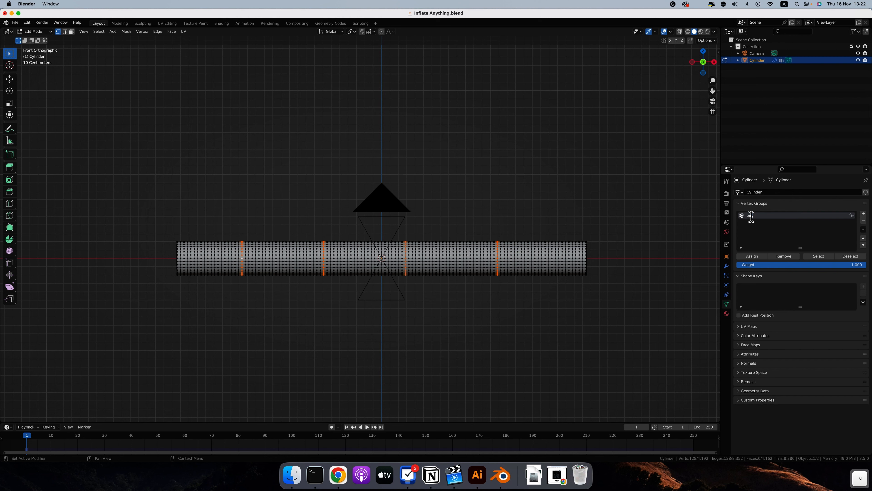
pyautogui.write('n')
pyautogui.press('Return')
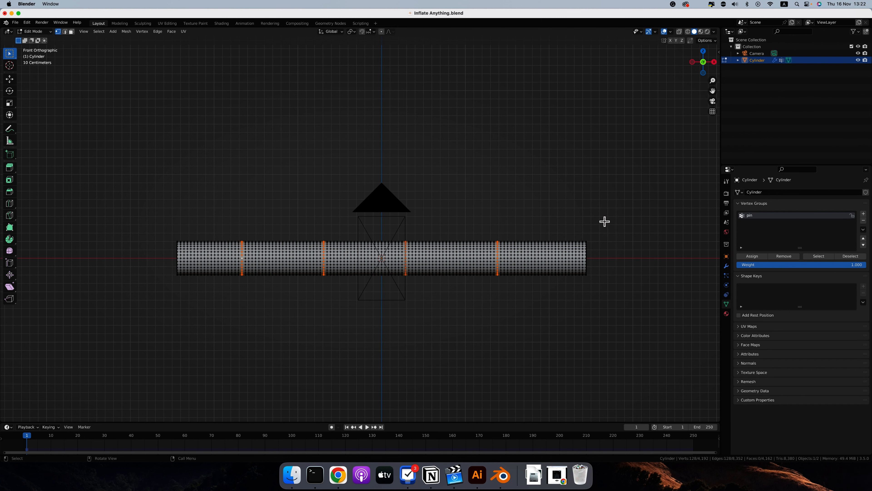
# Step: Return to Object Mode and set the cloth's Pin Group to the "pin" vertex group
pyautogui.press('Tab')
pyautogui.click(726, 284)
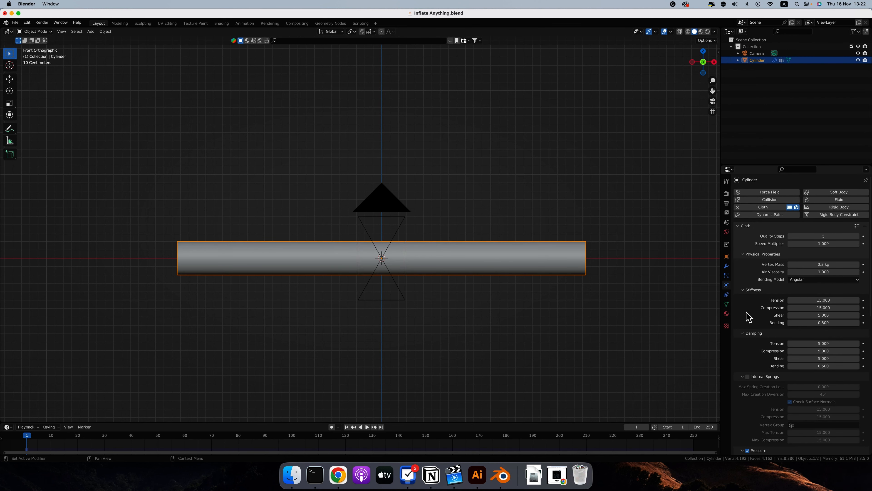
pyautogui.scroll(-10, 737, 316)
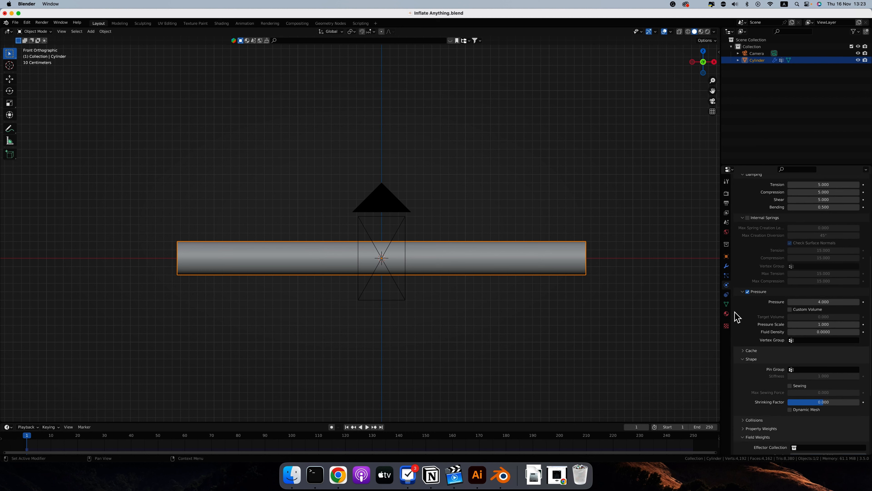
pyautogui.scroll(-2, 742, 312)
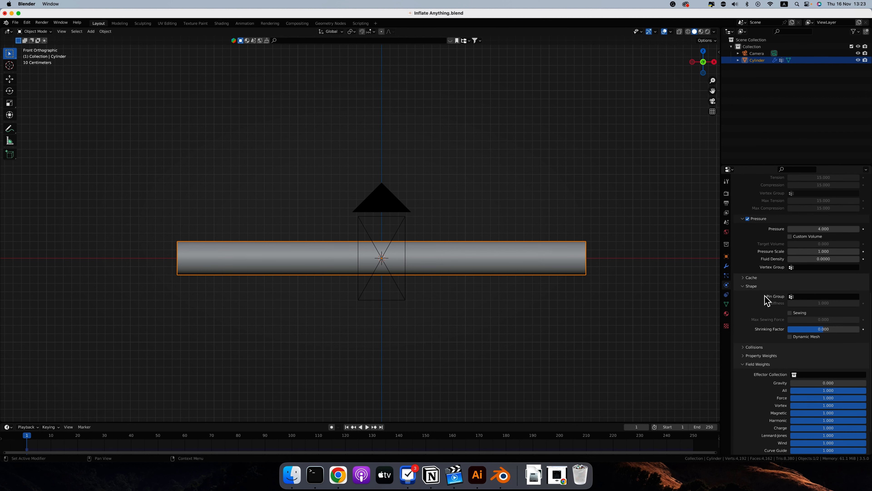
pyautogui.click(806, 297)
pyautogui.click(800, 305)
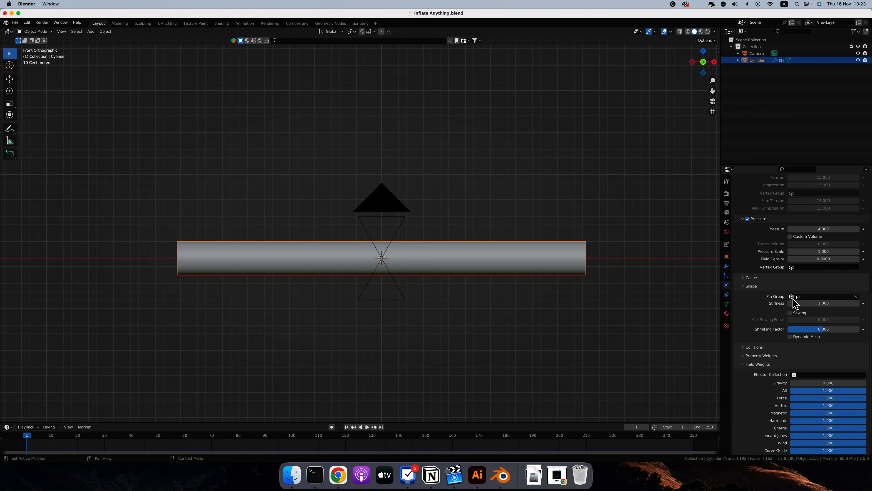
# Step: Try the cloth simulation with the gravity field weight at 1.000, restoring gravity to 0.000 and going back to frame 1
pyautogui.moveTo(795, 382); pyautogui.dragTo(841, 383)
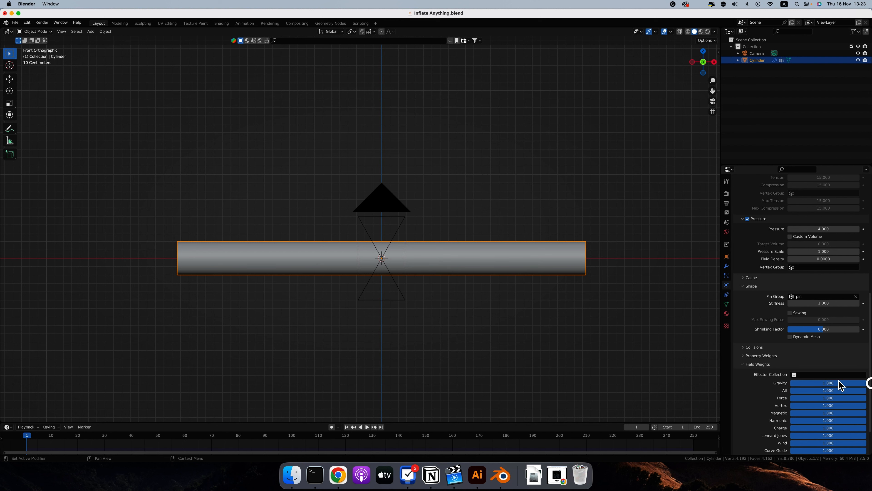
pyautogui.press('space')
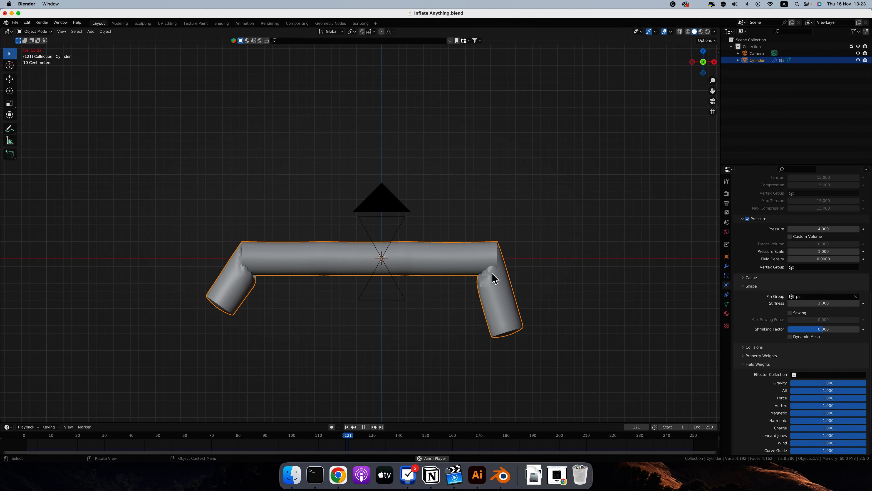
pyautogui.press('space')
pyautogui.moveTo(862, 383); pyautogui.dragTo(740, 379)
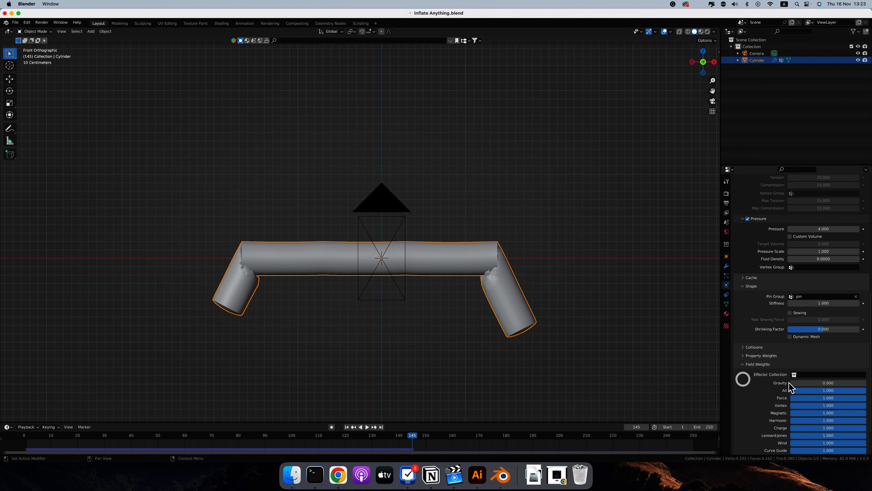
pyautogui.hotkey('shift', 'Left')
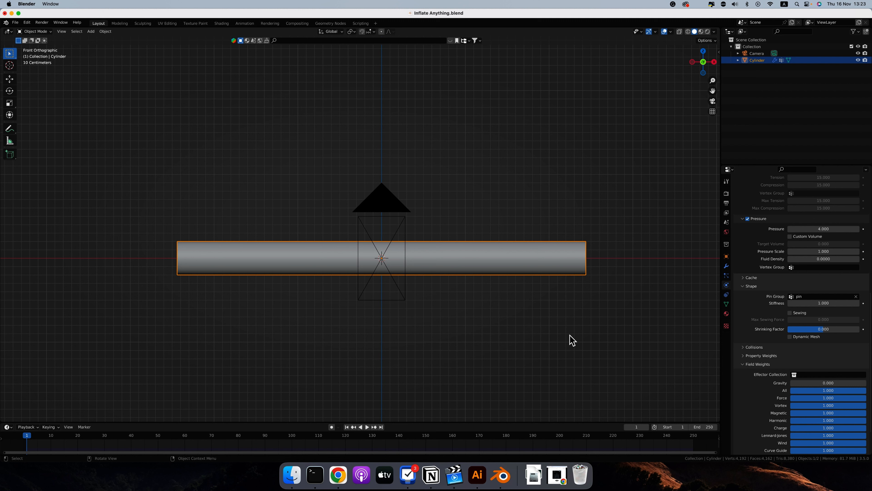
# Step: Play the pinned cloth simulation without gravity to examine how it inflates, and return to frame 1
pyautogui.press('space')
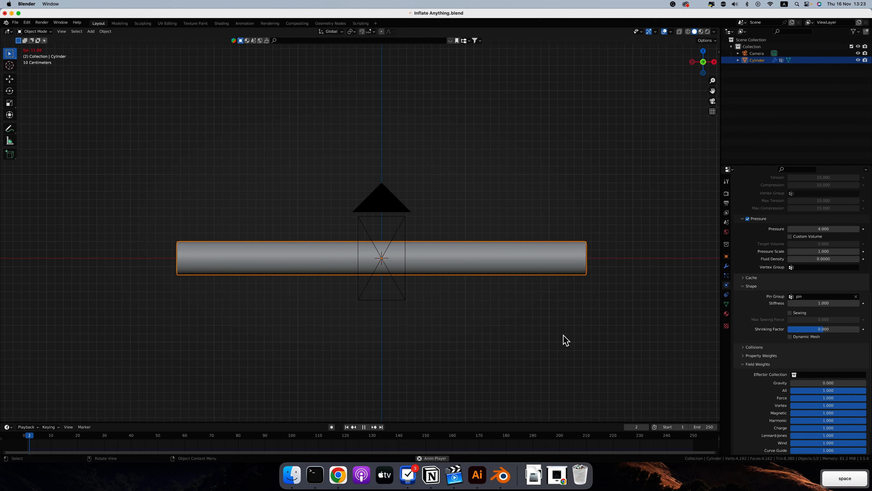
pyautogui.press('space')
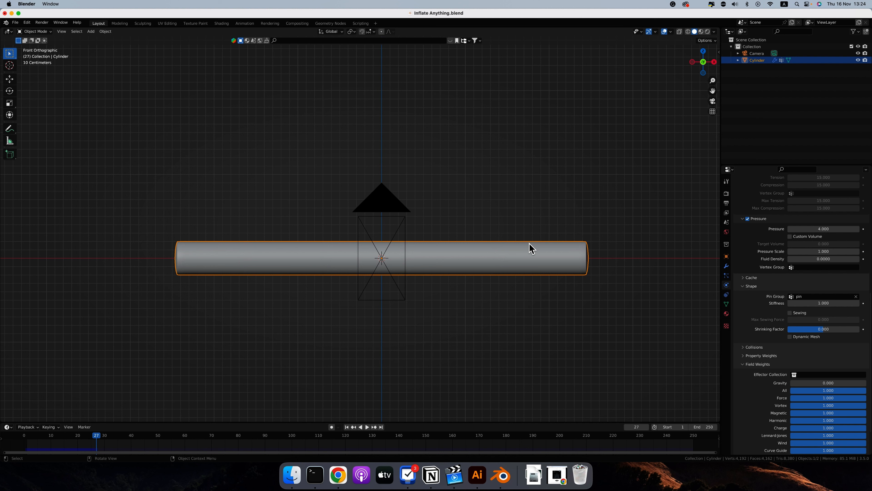
pyautogui.hotkey('shift', 'Left')
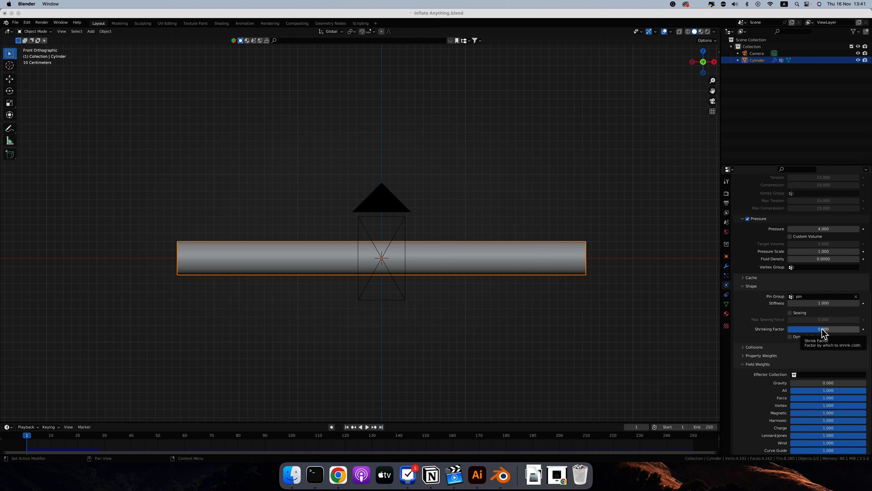
# Step: Set the cloth's Shrinking Factor to about -0.254, preview the simulation and return to frame 1
pyautogui.moveTo(823, 330); pyautogui.dragTo(809, 329)
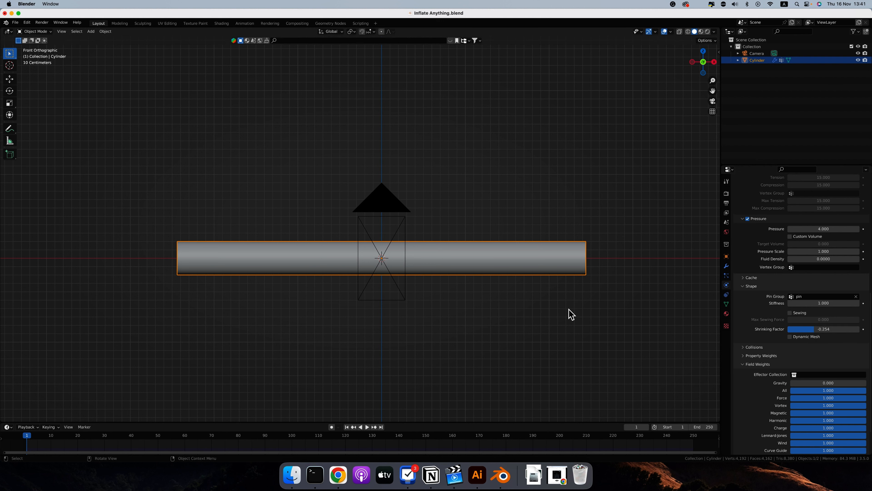
pyautogui.press('space')
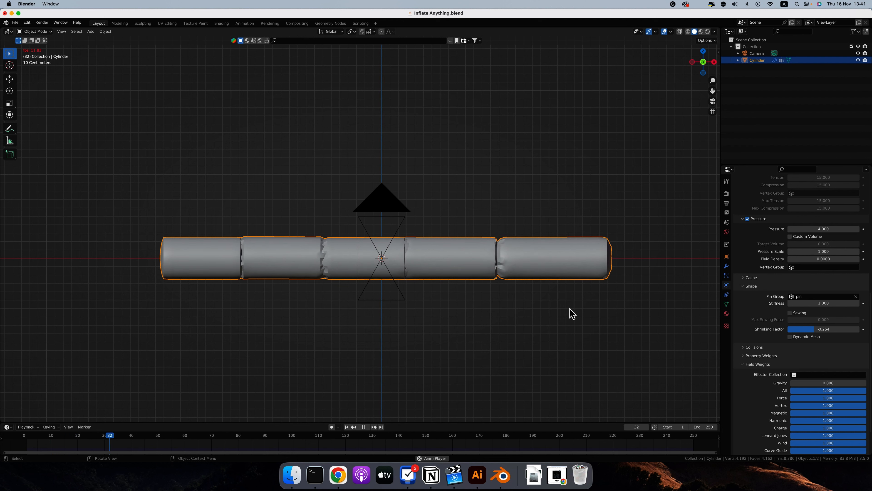
pyautogui.press('Escape')
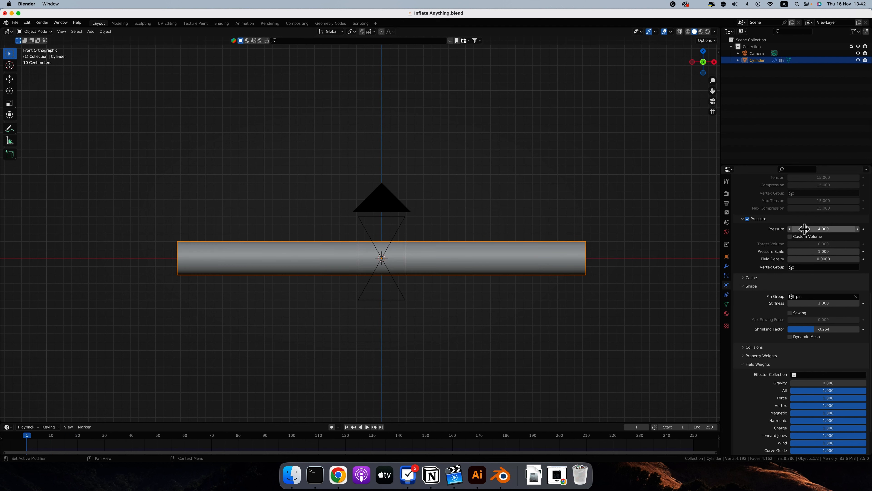
# Step: Raise the cloth pressure to 10 and run the simulation, pausing it at frame 28
pyautogui.doubleClick(822, 229)
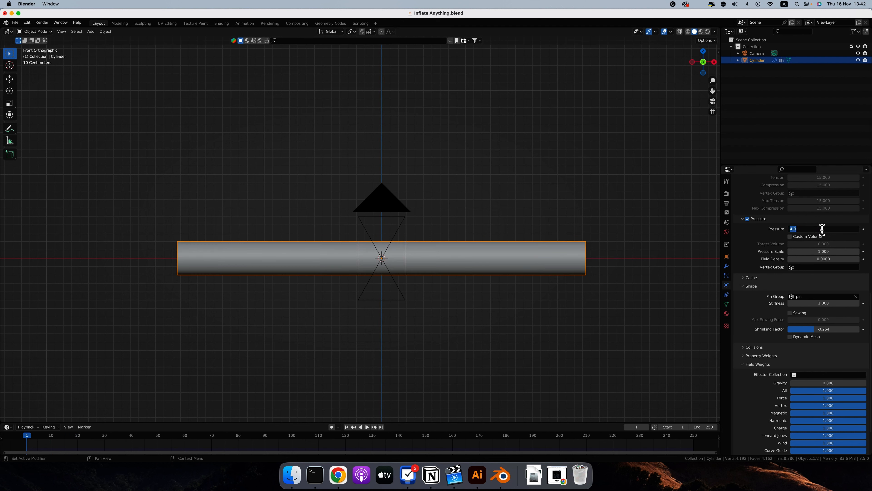
pyautogui.write('10')
pyautogui.click(743, 237)
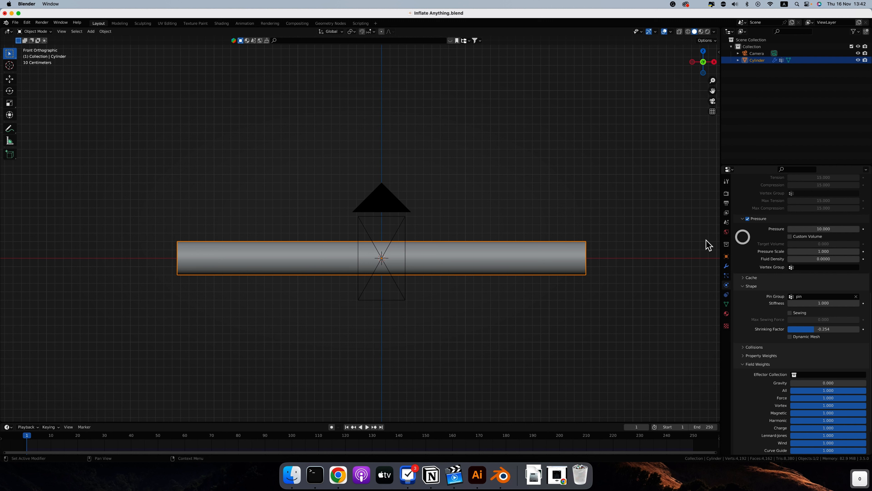
pyautogui.press('space')
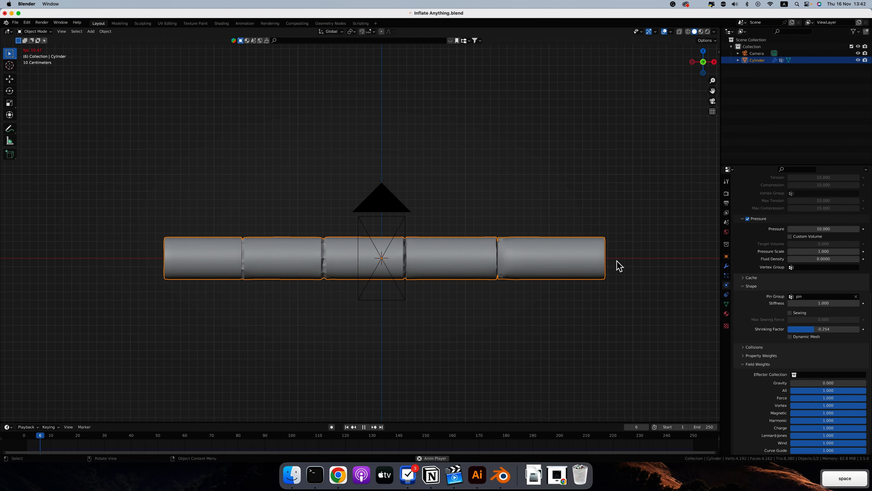
pyautogui.press('space')
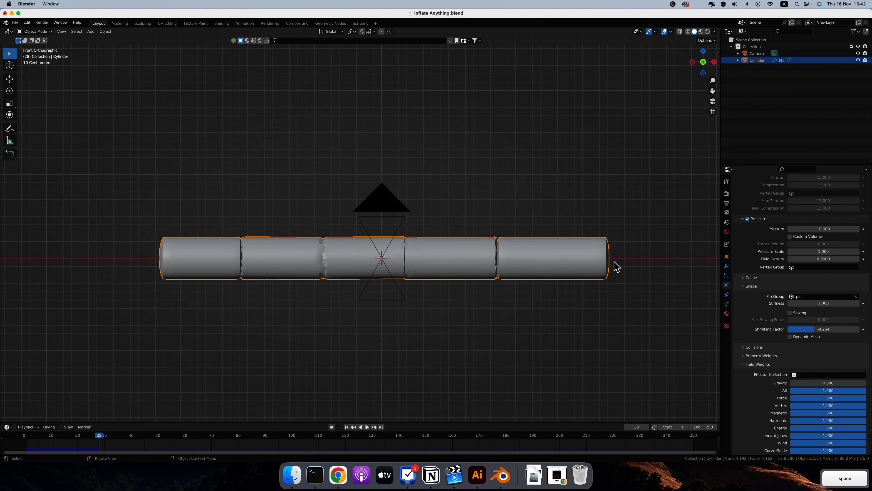
# Step: Add a Subdivision Surface modifier to the inflated cylinder
pyautogui.click(726, 266)
pyautogui.click(759, 208)
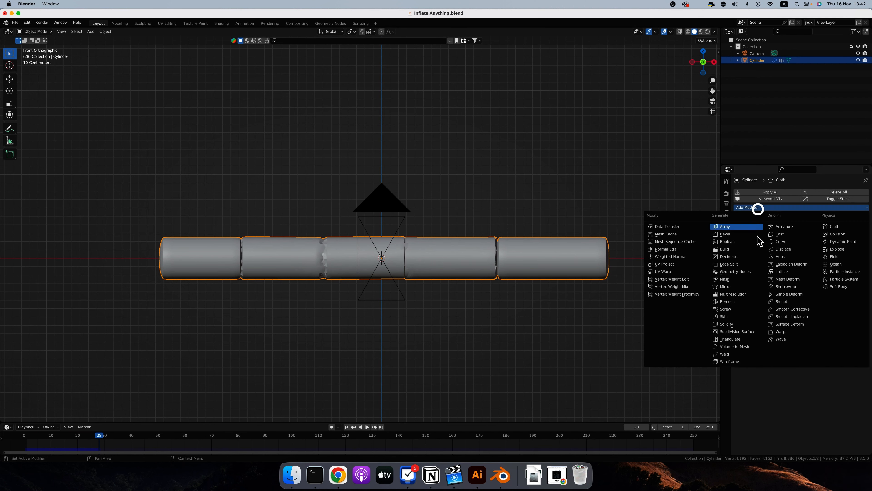
pyautogui.click(745, 332)
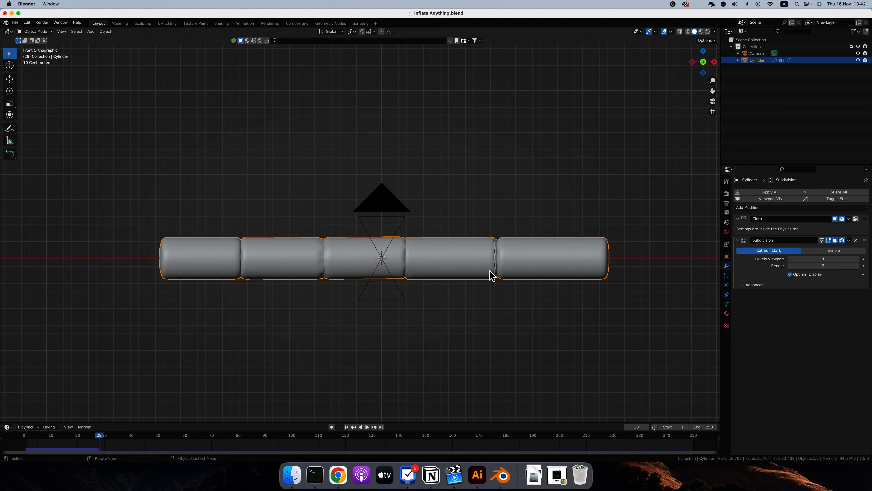
# Step: Enable self collisions in the cylinder's cloth physics and set the self-collision distance to 0.001 m
pyautogui.click(726, 285)
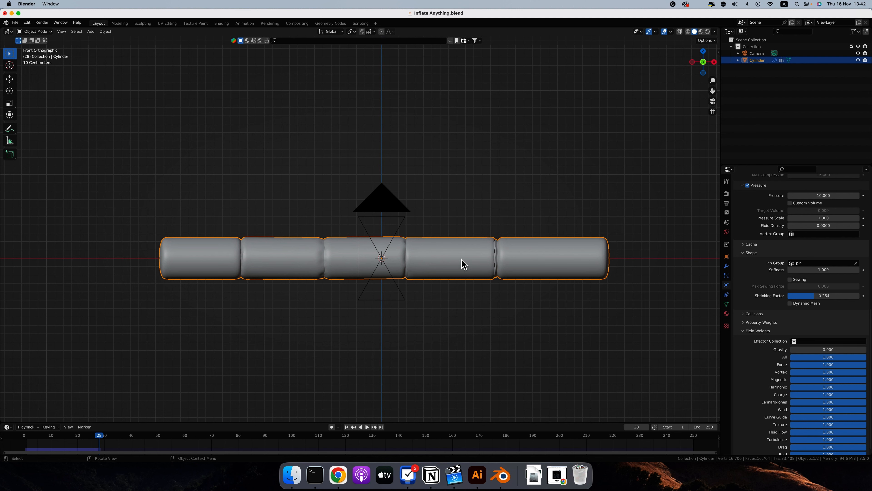
pyautogui.click(744, 313)
pyautogui.scroll(-4, 744, 324)
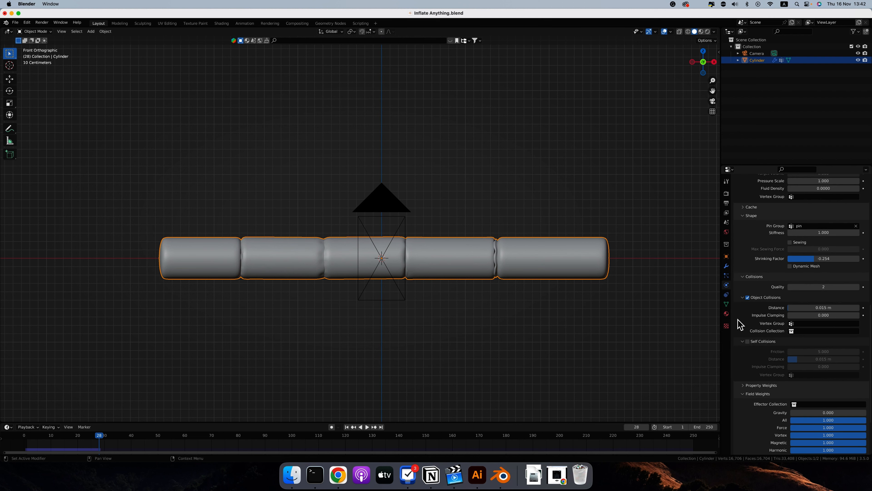
pyautogui.click(748, 329)
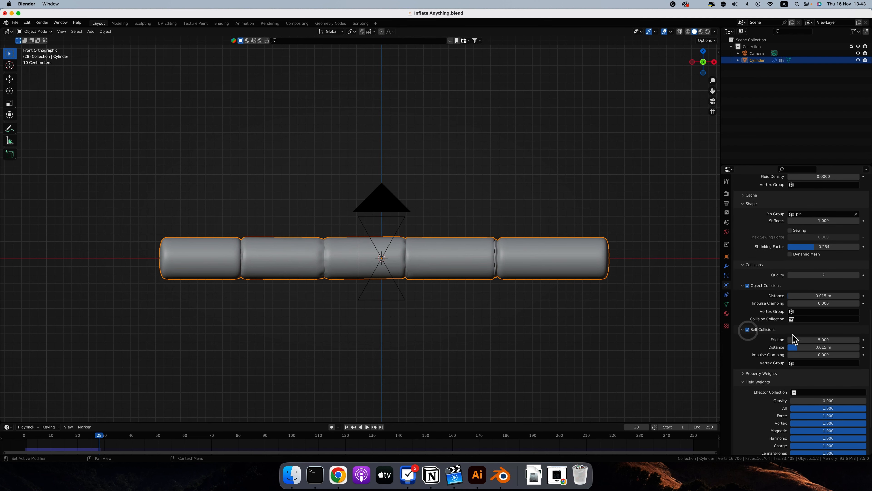
pyautogui.click(803, 347)
pyautogui.write('.001')
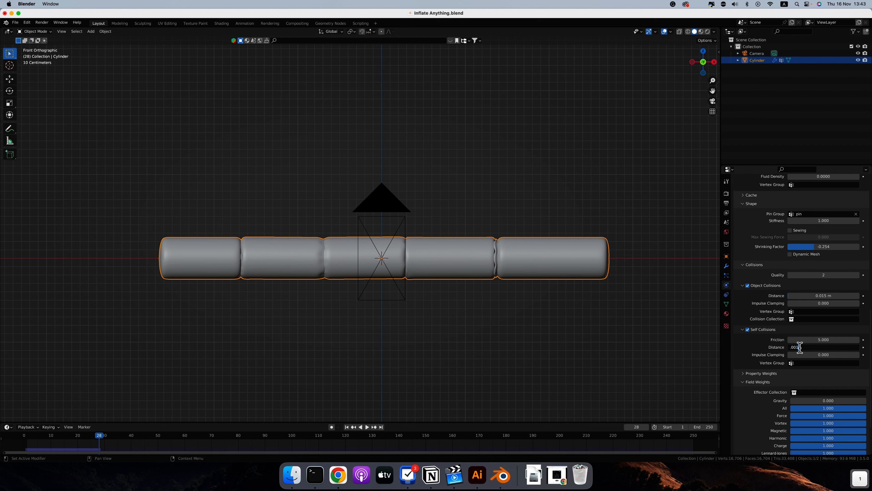
pyautogui.press('Return')
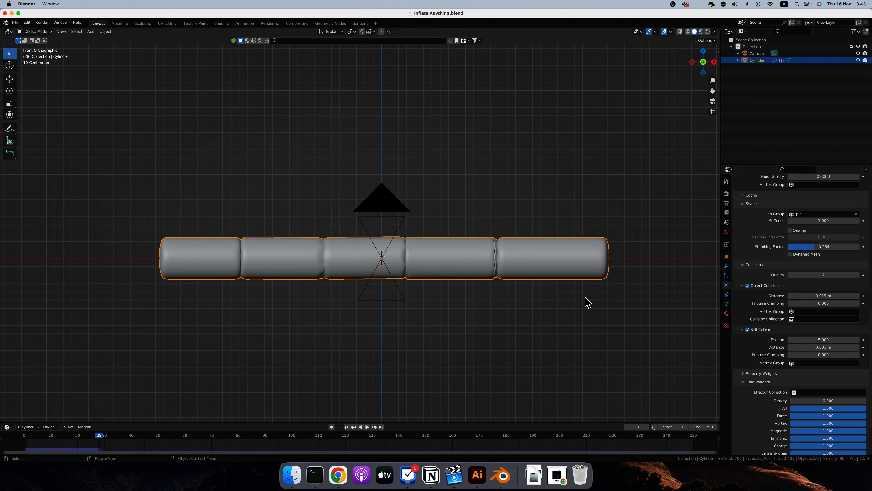
# Step: Set the cloth collision quality to 7 and replay the simulation from frame 1
pyautogui.click(828, 274)
pyautogui.press('Return')
pyautogui.hotkey('shift', 'Left')
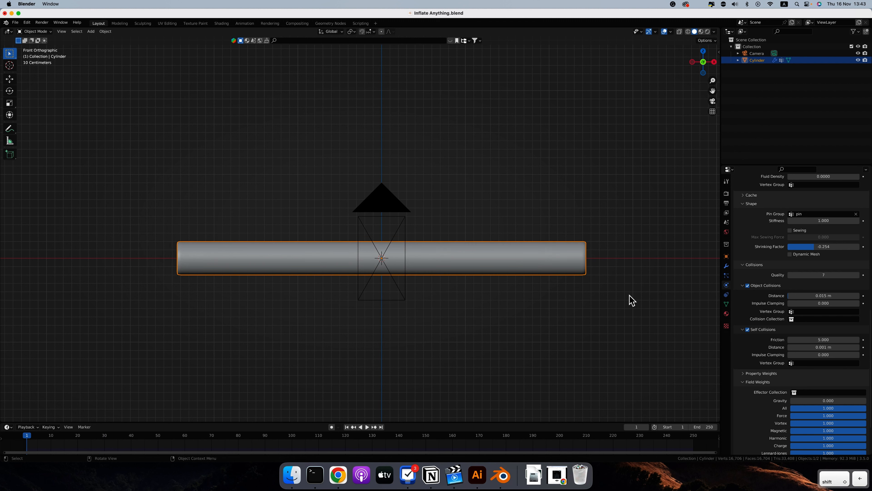
pyautogui.press('space')
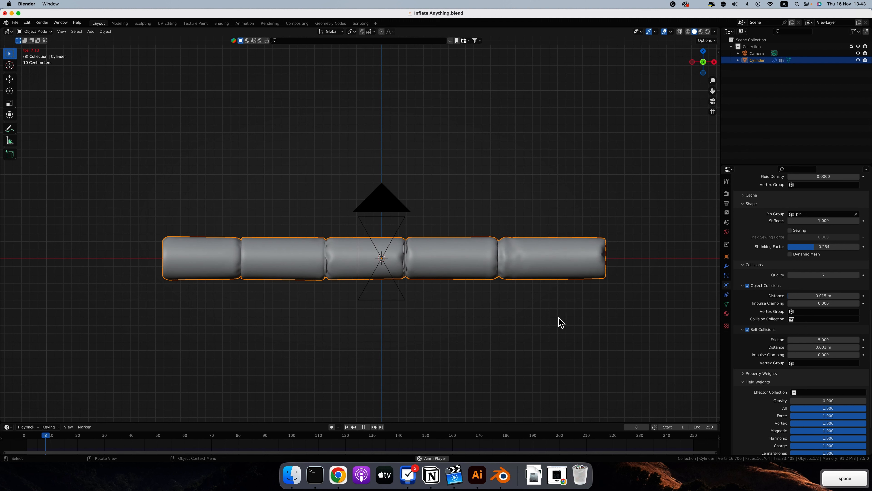
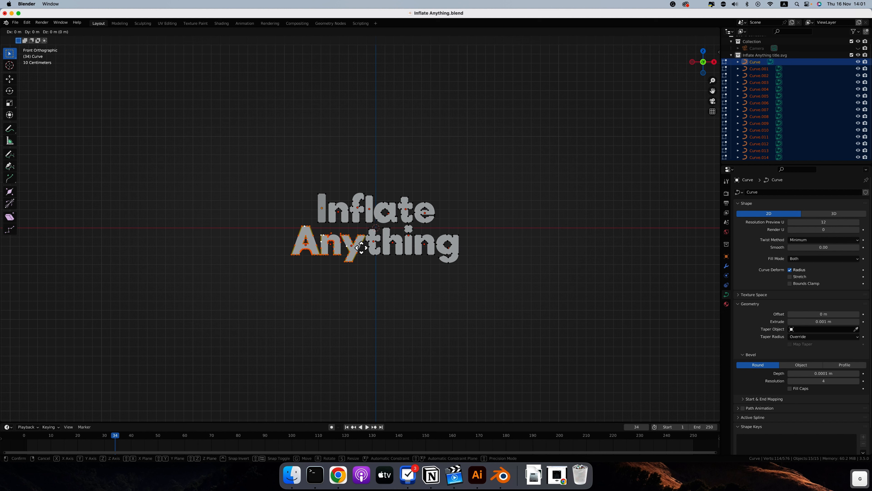
# Step: Move the letters "Any" about -0.019 m along the X axis and leave Edit Mode
pyautogui.press('x')
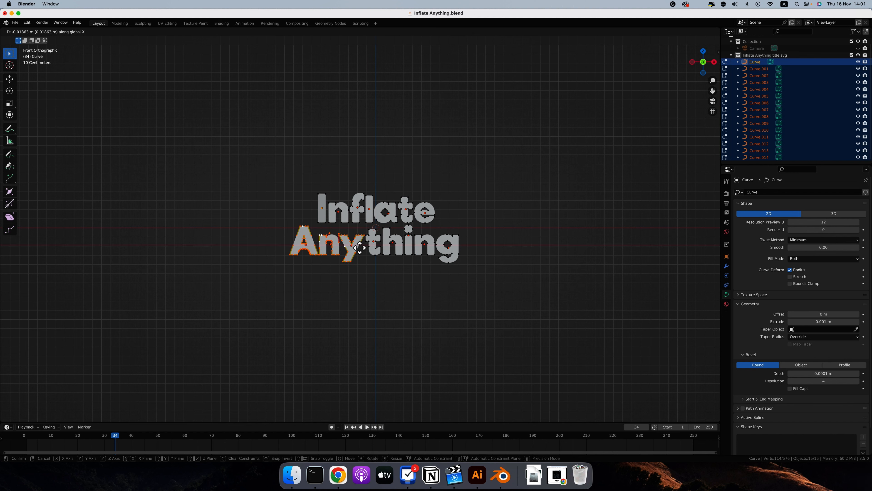
pyautogui.click(360, 247)
pyautogui.press('Tab')
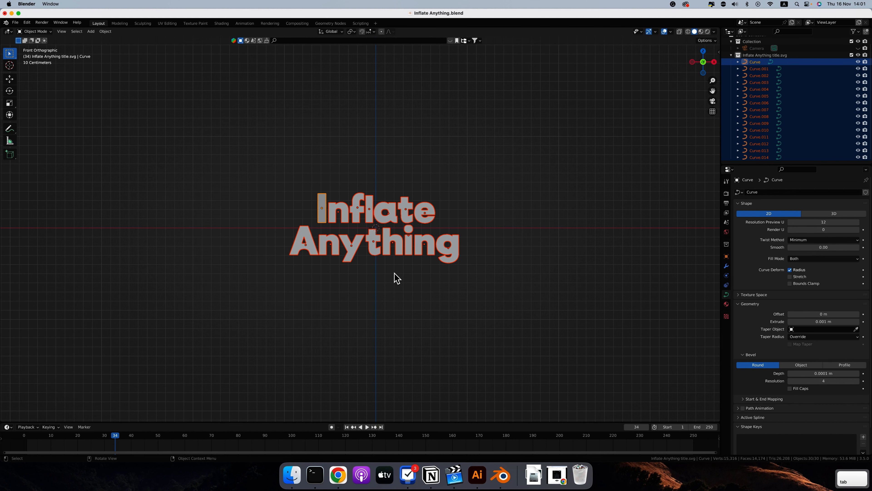
# Step: Select all the letter curves of the "Inflate Anything" title and convert them to meshes
pyautogui.click(395, 277)
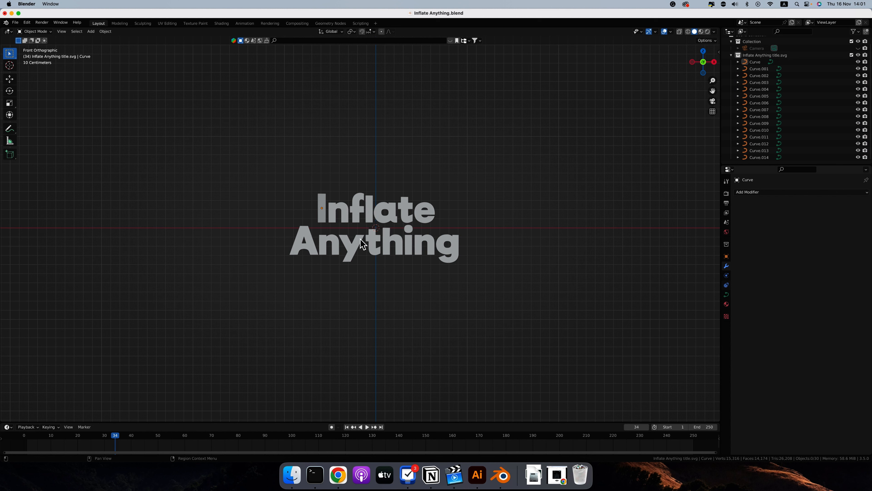
pyautogui.moveTo(272, 187); pyautogui.dragTo(497, 290)
pyautogui.rightClick(420, 242)
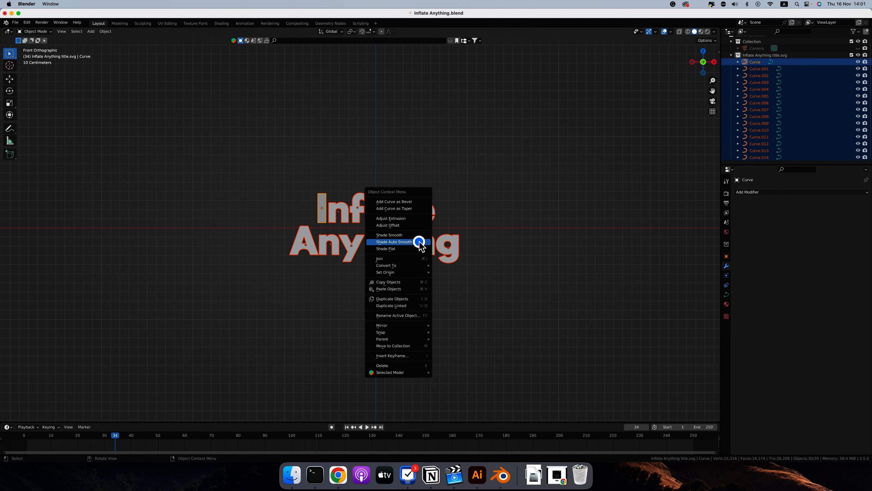
pyautogui.moveTo(412, 266)
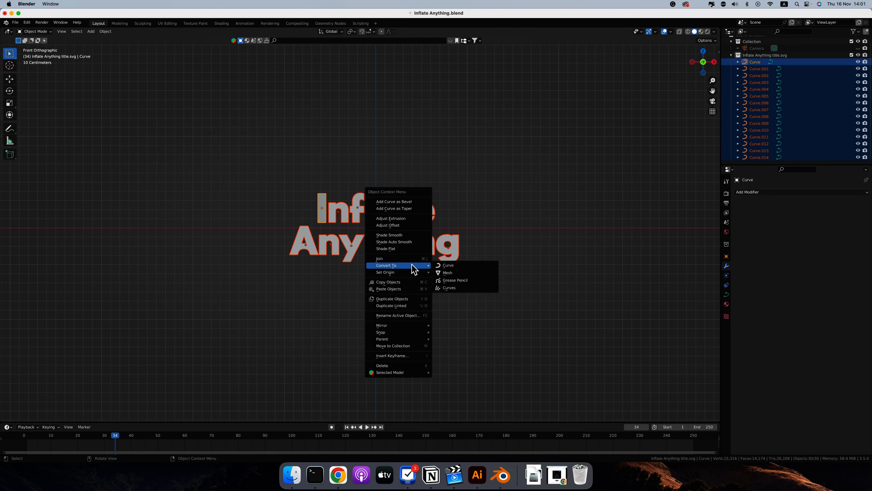
pyautogui.click(449, 274)
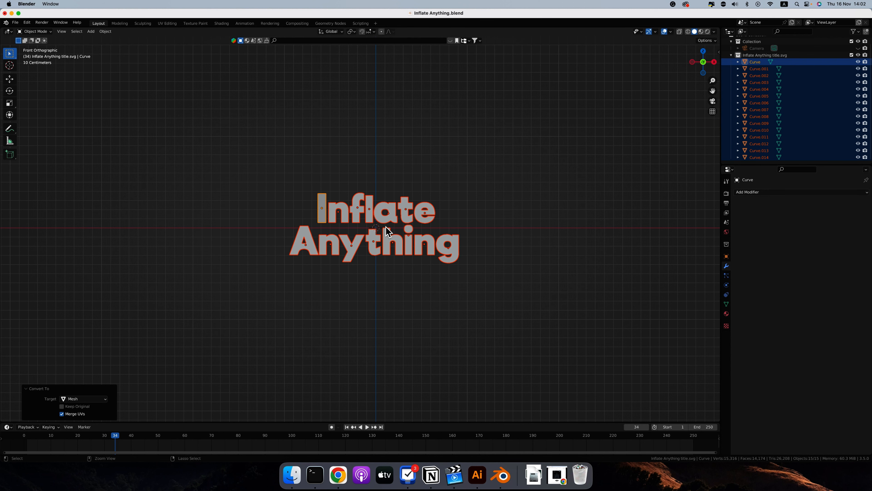
# Step: Examine the mesh topology of the converted letters in Edit Mode and return to Object Mode
pyautogui.scroll(1, 386, 227)
pyautogui.scroll(2, 386, 227)
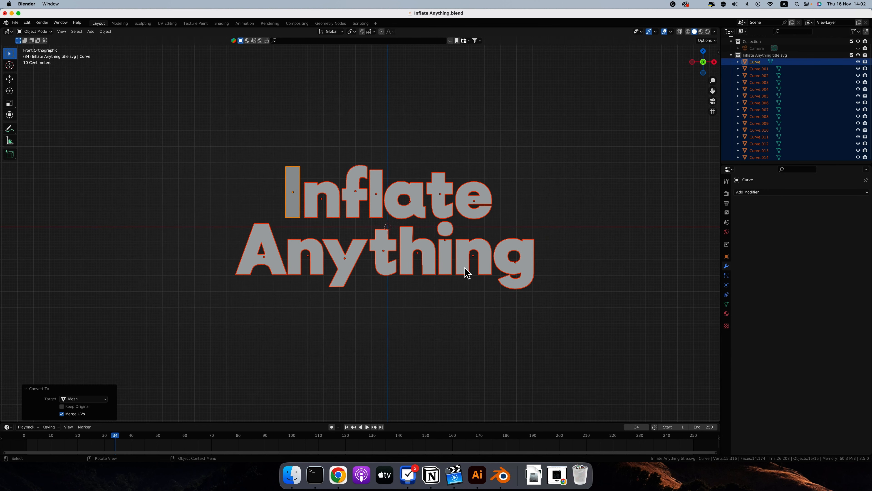
pyautogui.press('Tab')
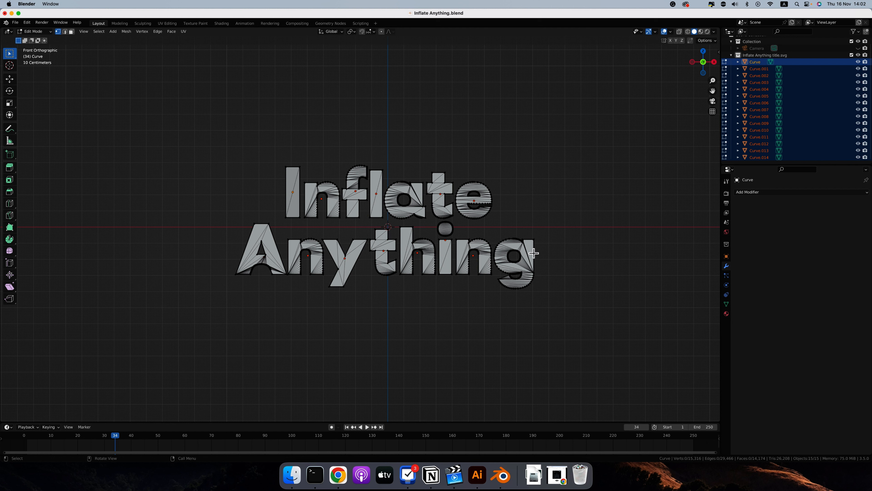
pyautogui.press('Tab')
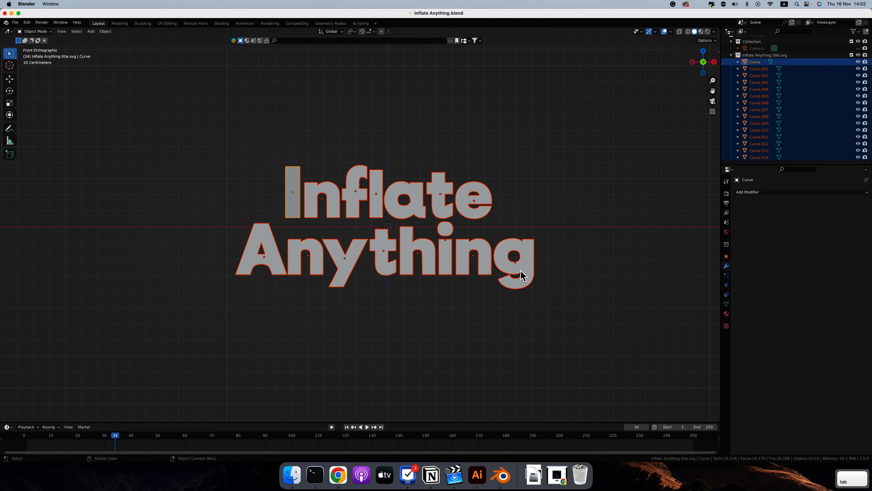
# Step: Add a Remesh modifier in Voxel mode to the letter I and set its voxel size to 0.0005 m
pyautogui.click(771, 192)
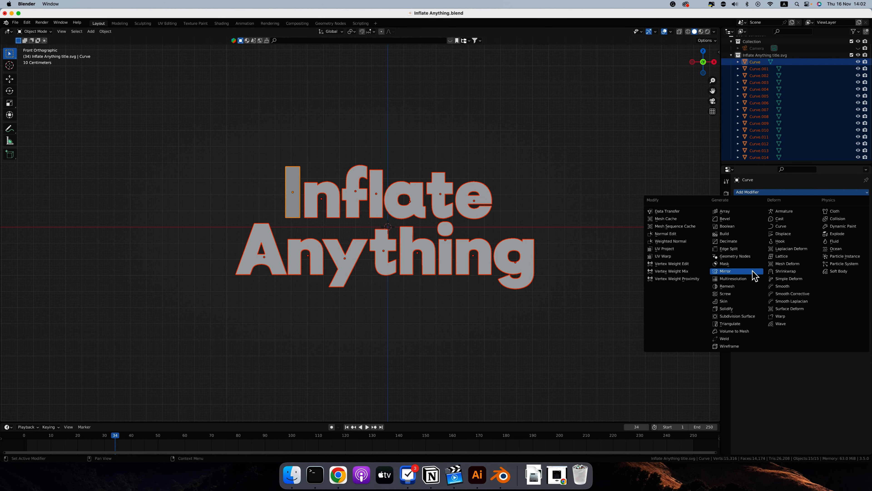
pyautogui.click(732, 289)
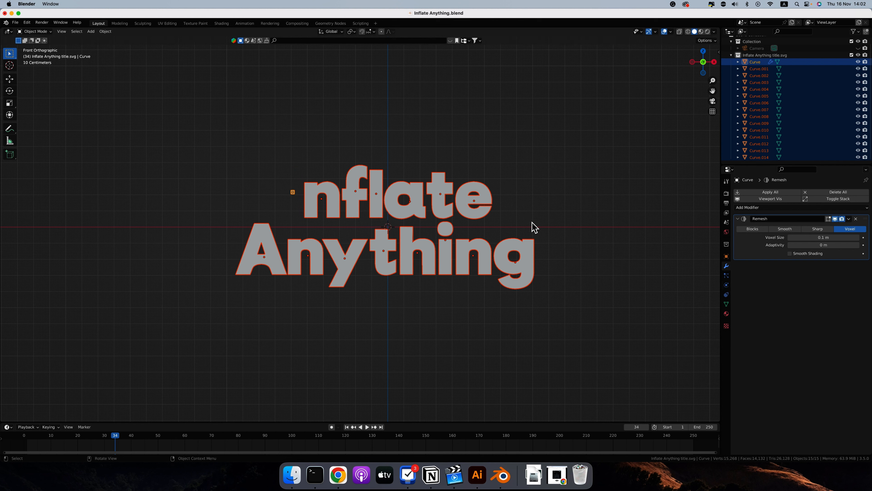
pyautogui.click(727, 257)
pyautogui.click(726, 304)
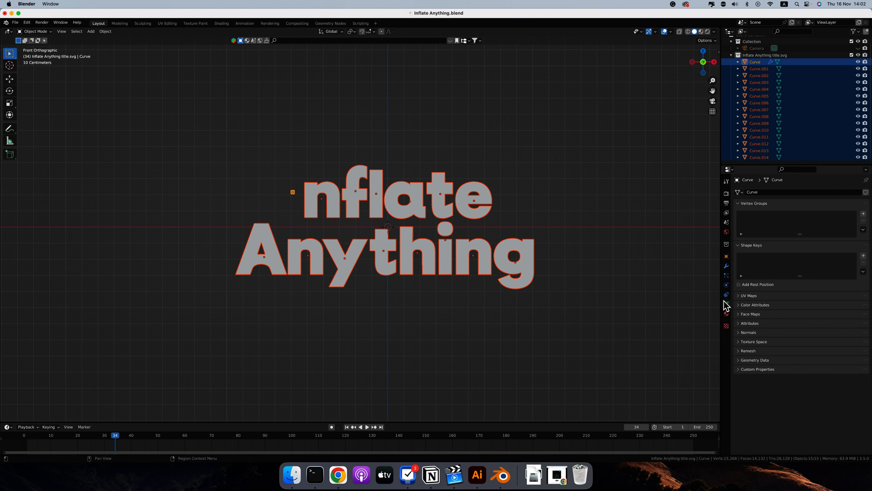
pyautogui.click(740, 351)
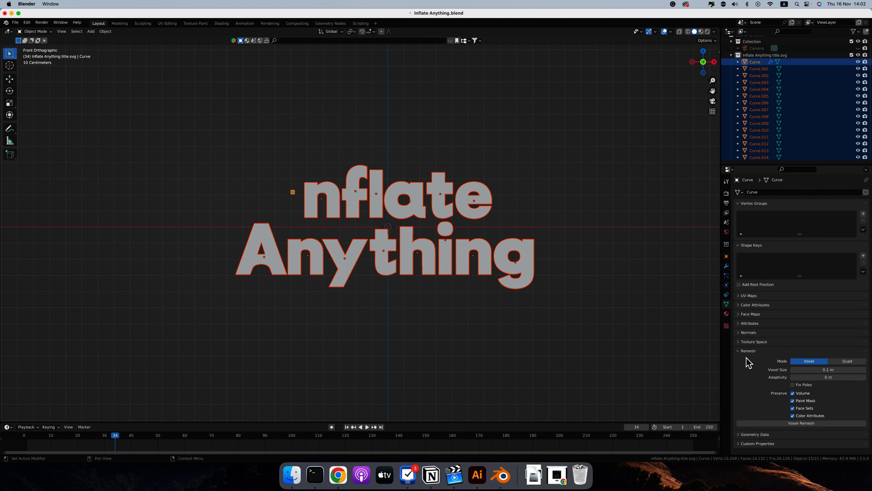
pyautogui.click(727, 266)
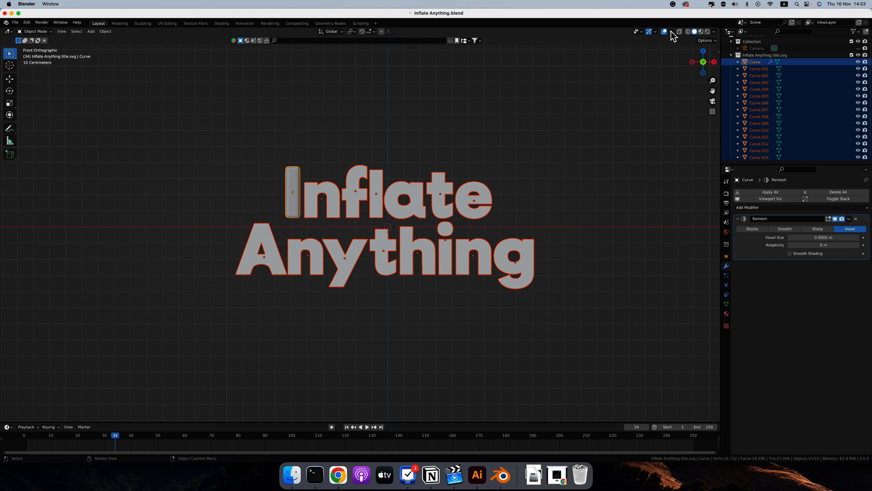
# Step: Enable the wireframe overlay for the title letters in Object Mode and lower its opacity
pyautogui.press('Tab')
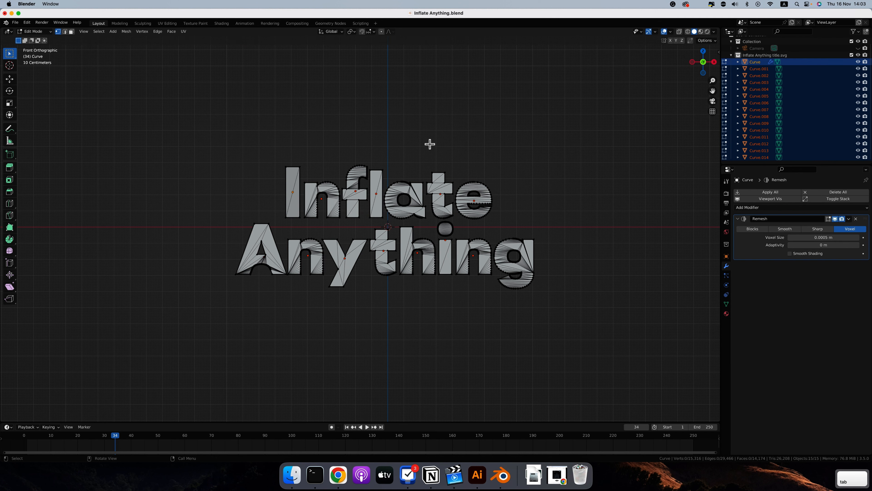
pyautogui.press('Tab')
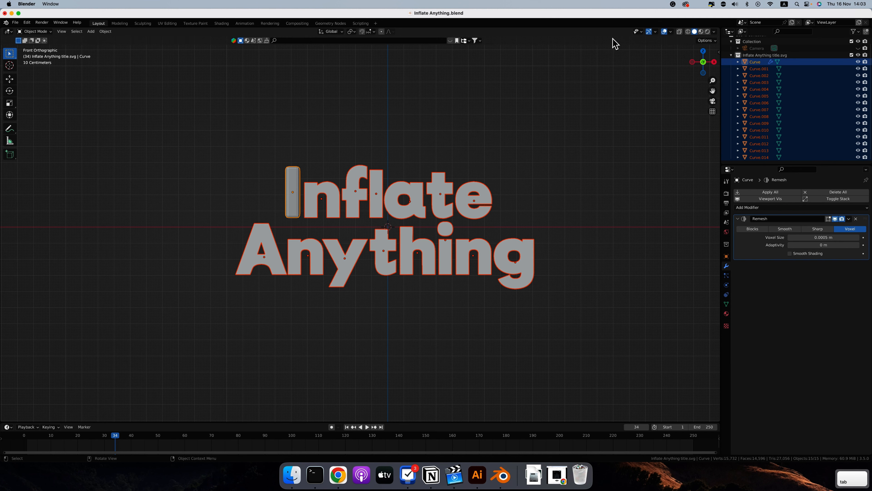
pyautogui.click(671, 32)
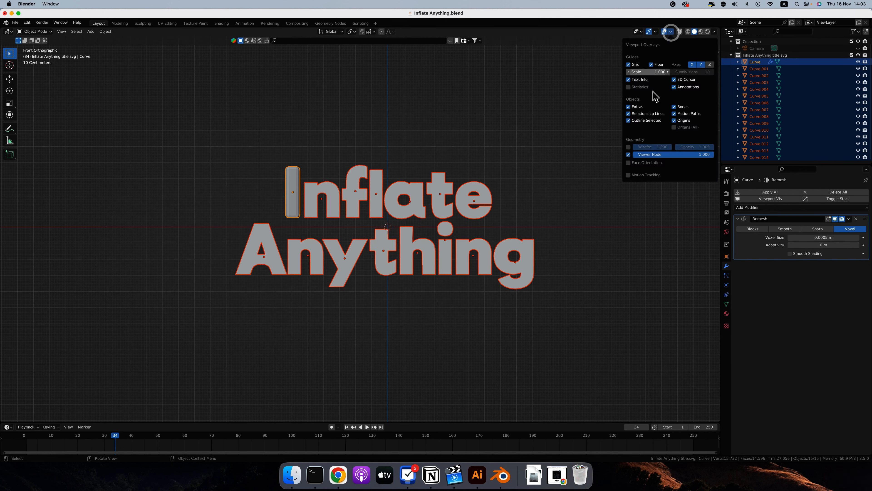
pyautogui.click(628, 147)
pyautogui.moveTo(701, 147)
pyautogui.mouseDown()
pyautogui.moveTo(680, 146)
pyautogui.moveTo(688, 147)
pyautogui.mouseUp()
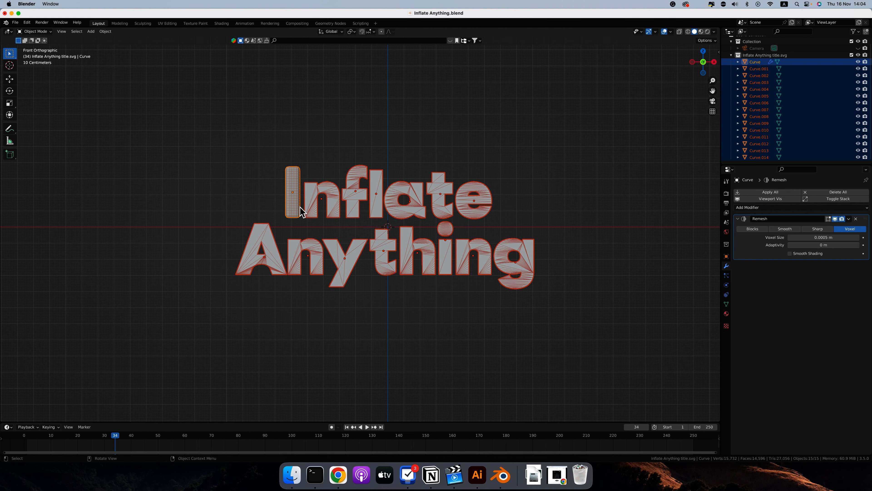
# Step: Try the Remesh modifier's Sharp mode on the letter I and inspect the result up close
pyautogui.moveTo(301, 211); pyautogui.dragTo(347, 199, button='middle')
pyautogui.click(816, 229)
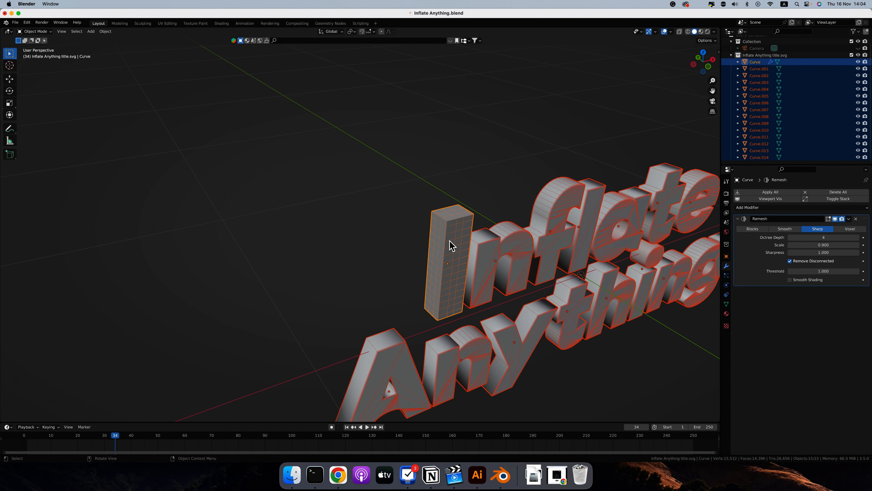
pyautogui.keyDown('ctrl'); pyautogui.scroll(8, 453, 244); pyautogui.keyUp('ctrl')
pyautogui.keyDown('shift'); pyautogui.moveTo(630, 249); pyautogui.dragTo(485, 240, button='middle'); pyautogui.keyUp('shift')
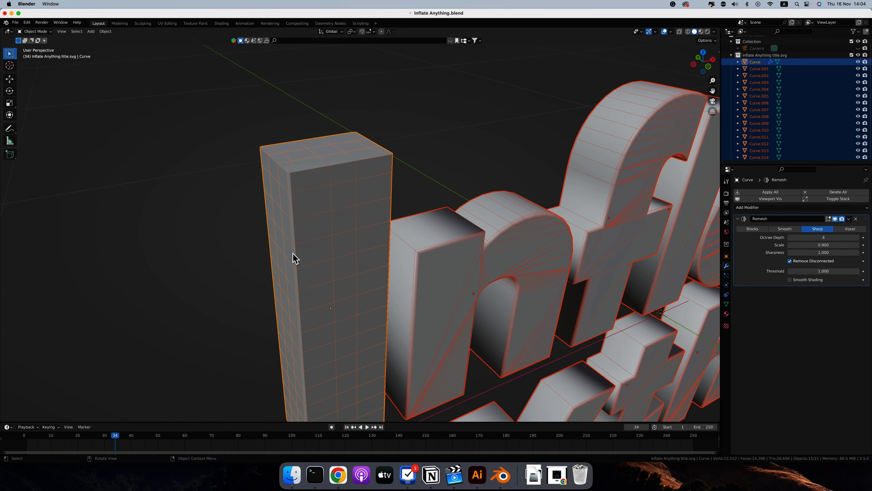
# Step: Set the letter I's Remesh modifier to Smooth mode with an octree depth of 7, comparing it against Sharp mode
pyautogui.click(786, 229)
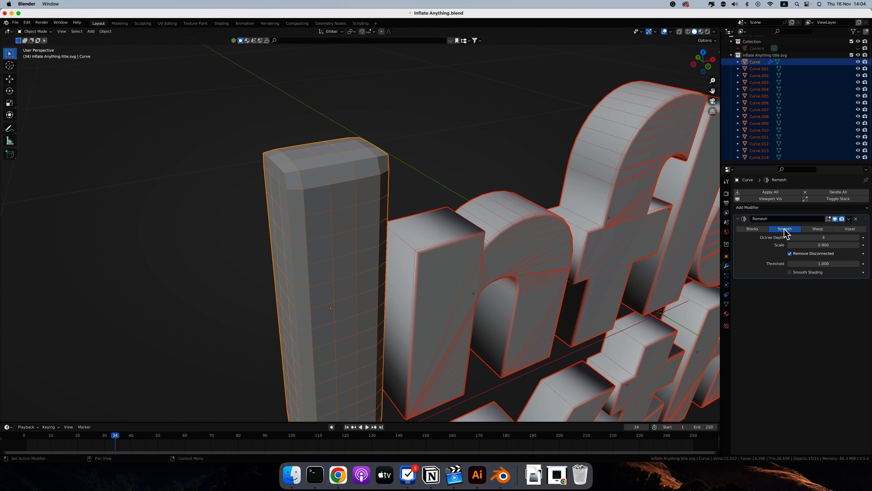
pyautogui.click(858, 238)
pyautogui.click(858, 237)
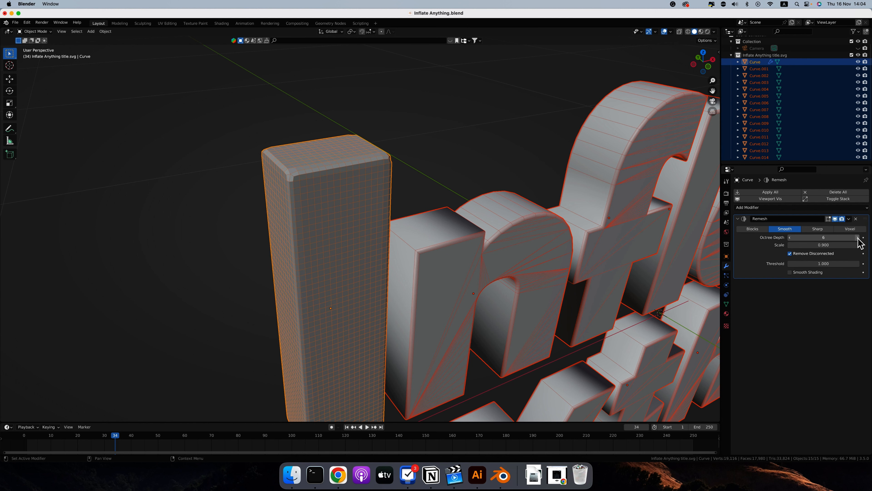
pyautogui.click(858, 237)
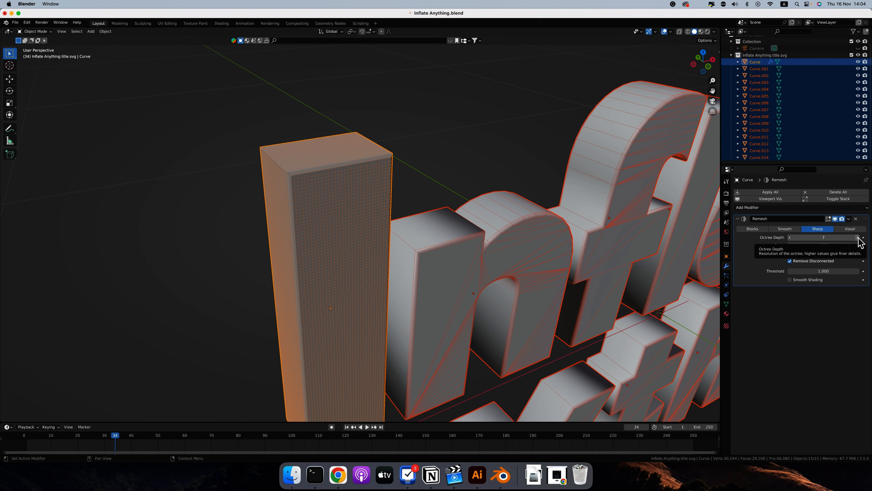
pyautogui.click(786, 229)
pyautogui.click(815, 229)
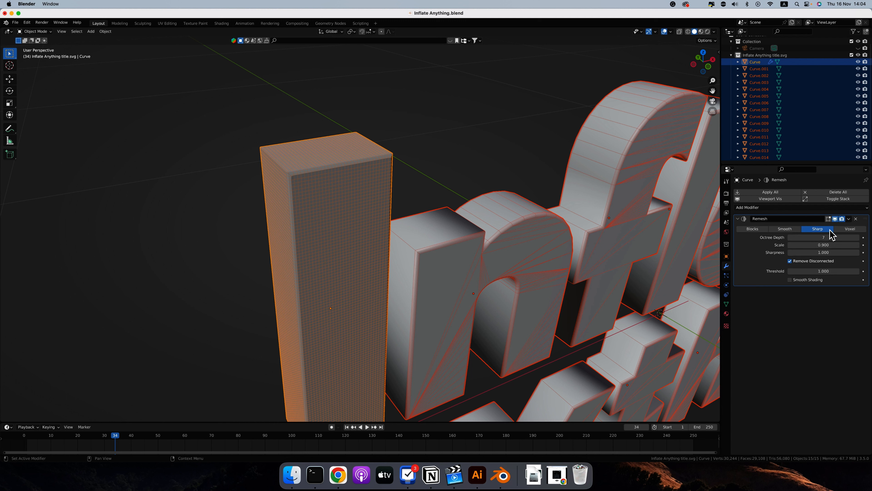
pyautogui.click(790, 230)
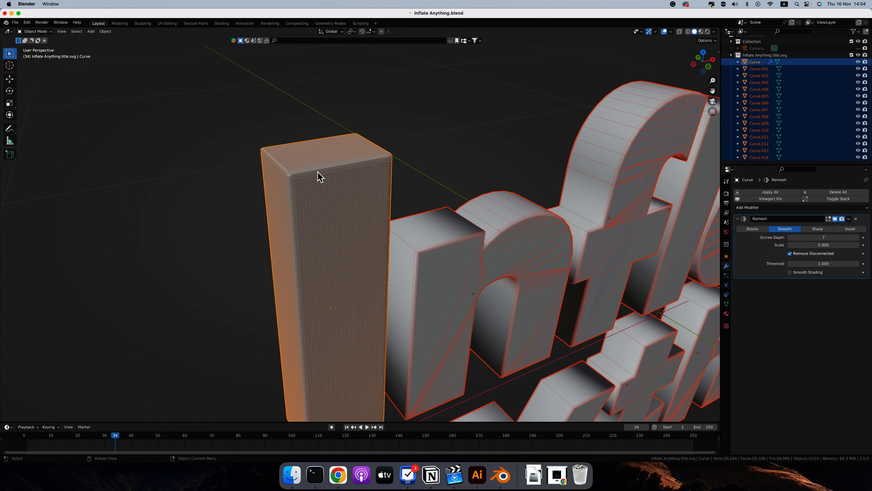
# Step: Copy the letter I's Remesh modifier to all the other selected title letters
pyautogui.hscroll(-5, 301, 172)
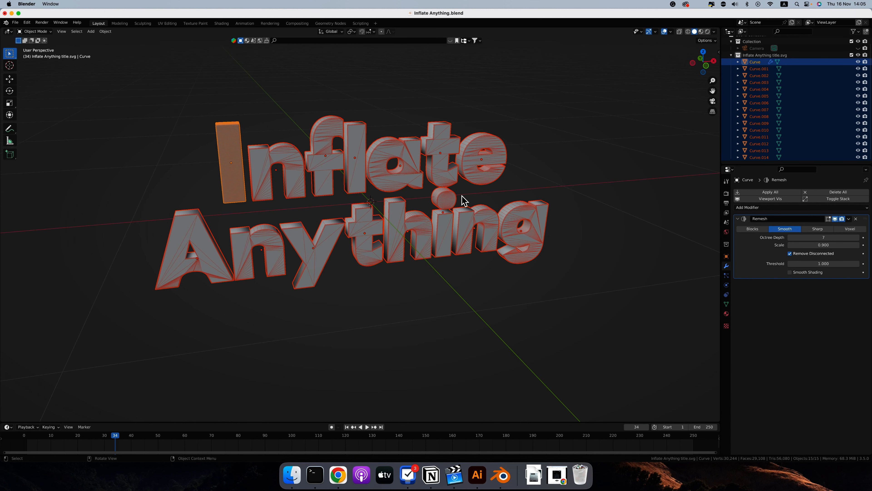
pyautogui.hotkey('ctrl', 'l')
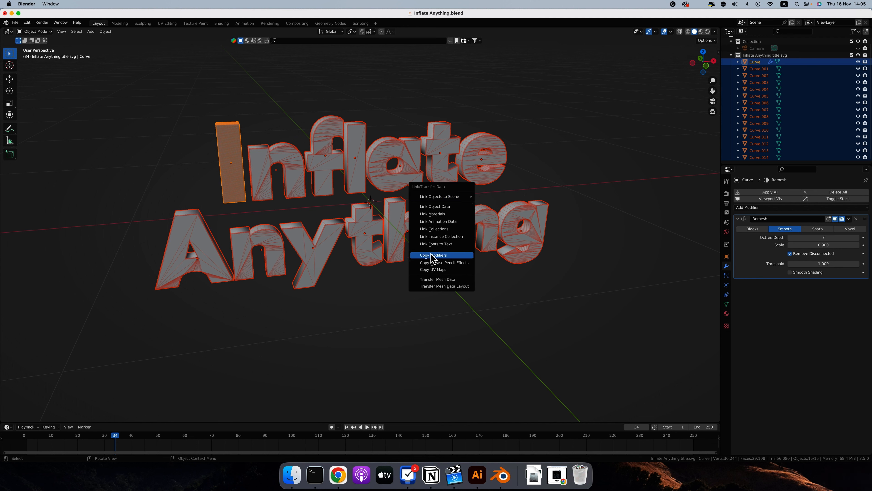
pyautogui.click(442, 256)
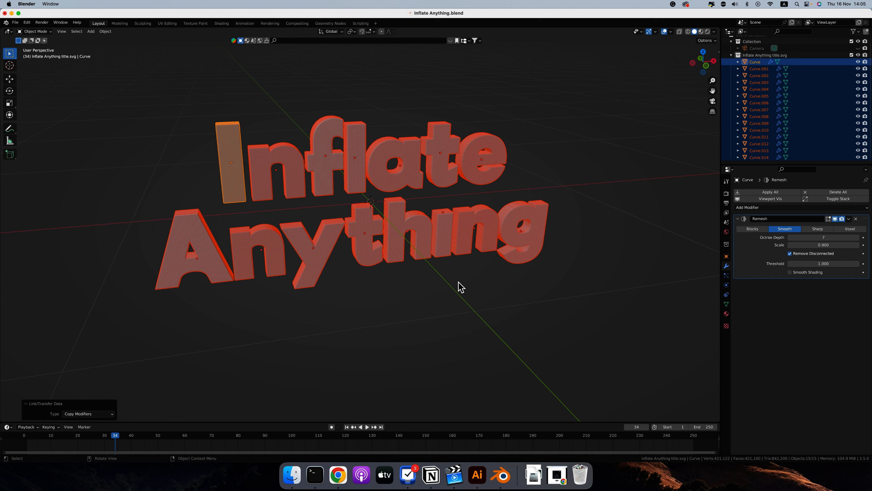
pyautogui.scroll(2, 444, 190)
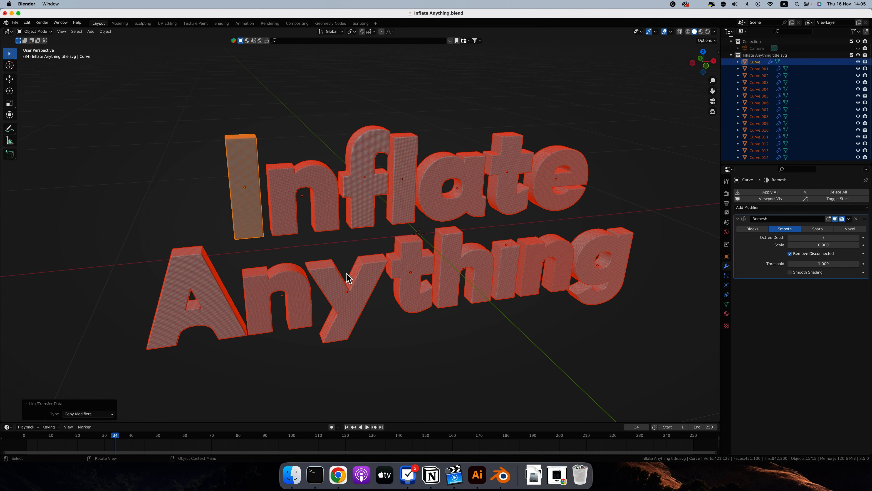
# Step: Set the Remesh octree depth to 6 and copy that value to all selected letters
pyautogui.scroll(5, 344, 267)
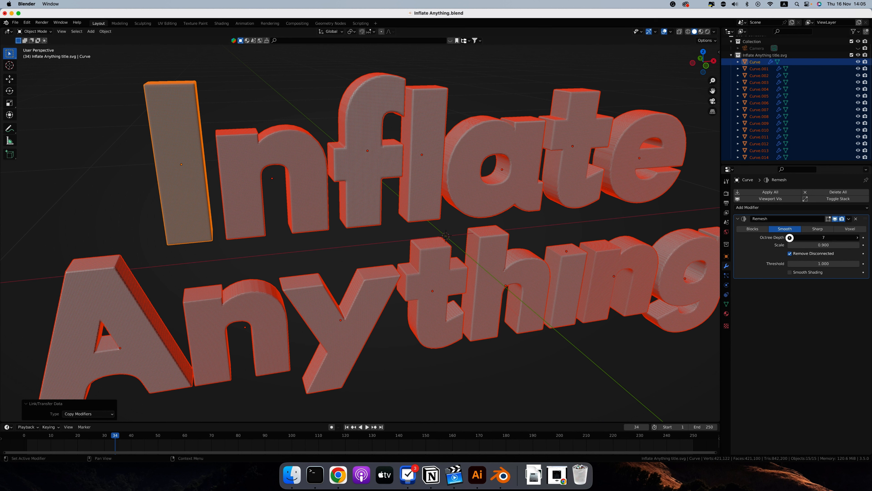
pyautogui.rightClick(825, 238)
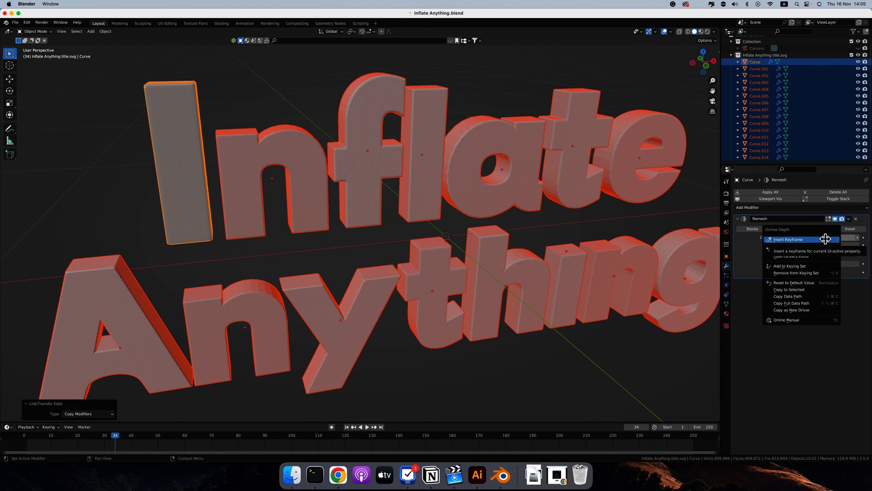
pyautogui.click(794, 290)
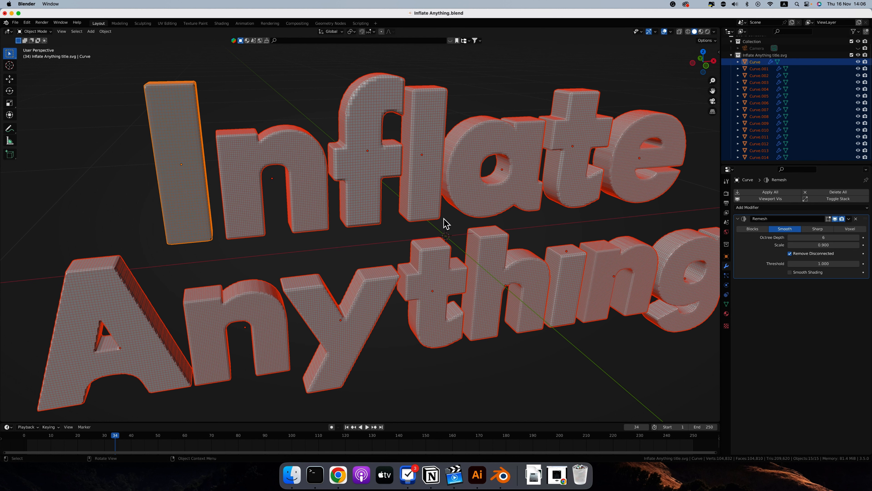
pyautogui.scroll(-4, 446, 223)
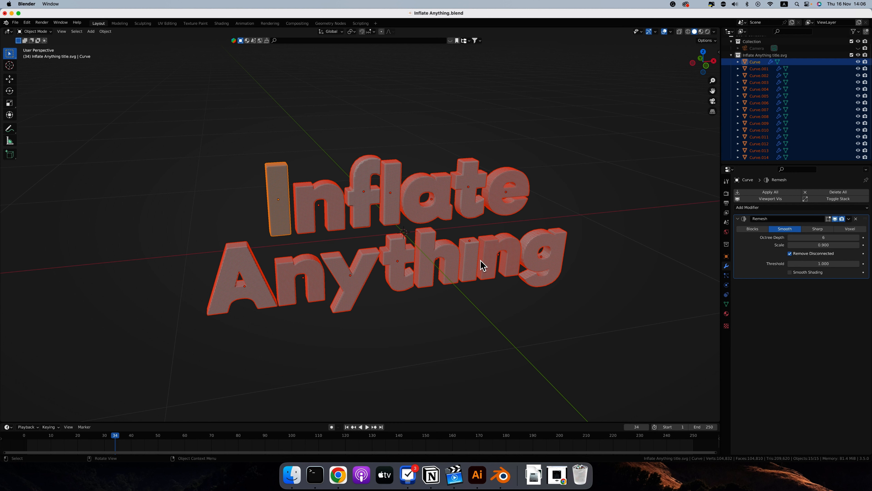
# Step: Turn off Remove Disconnected in the Remesh modifier and copy the setting to all selected letters, restoring the i's dot
pyautogui.click(790, 253)
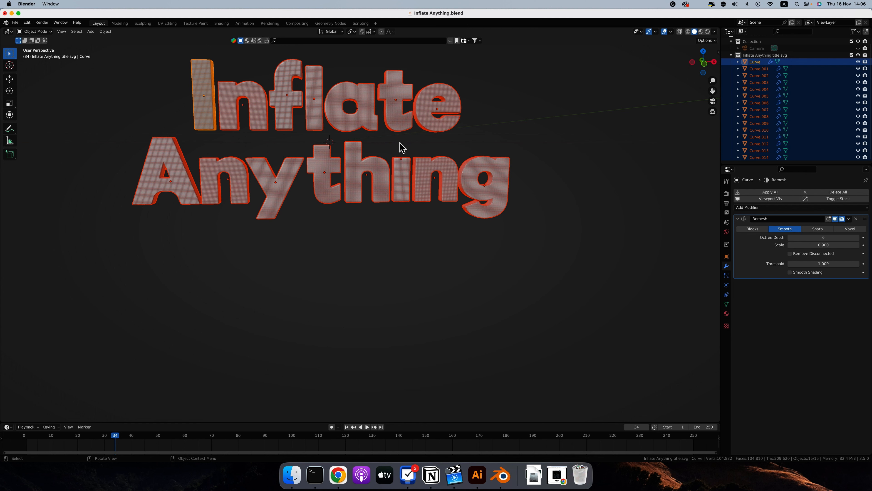
pyautogui.rightClick(791, 255)
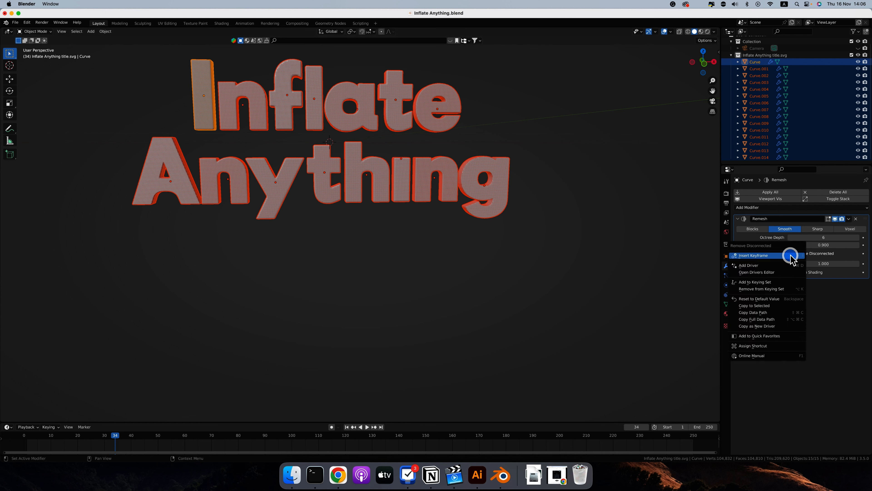
pyautogui.click(755, 306)
pyautogui.keyDown('ctrl'); pyautogui.scroll(-5, 399, 168); pyautogui.keyUp('ctrl')
pyautogui.scroll(-2, 400, 168)
pyautogui.scroll(2, 442, 178)
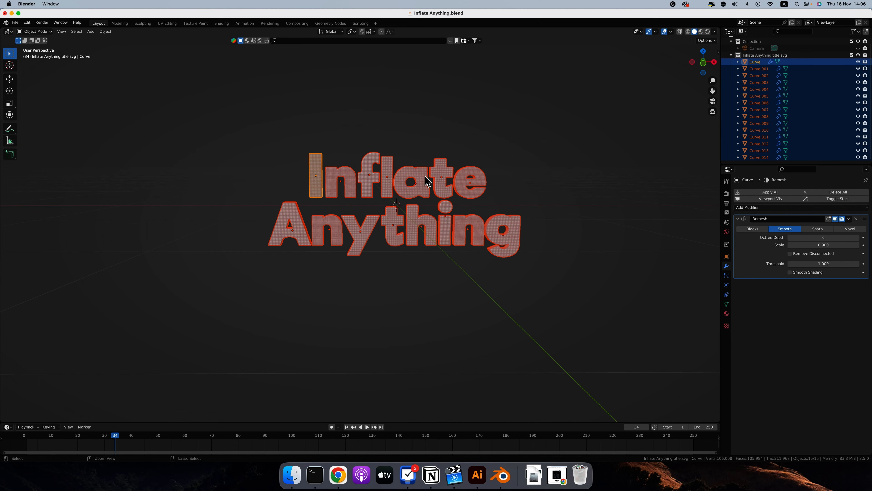
pyautogui.keyDown('ctrl'); pyautogui.scroll(4, 418, 176); pyautogui.keyUp('ctrl')
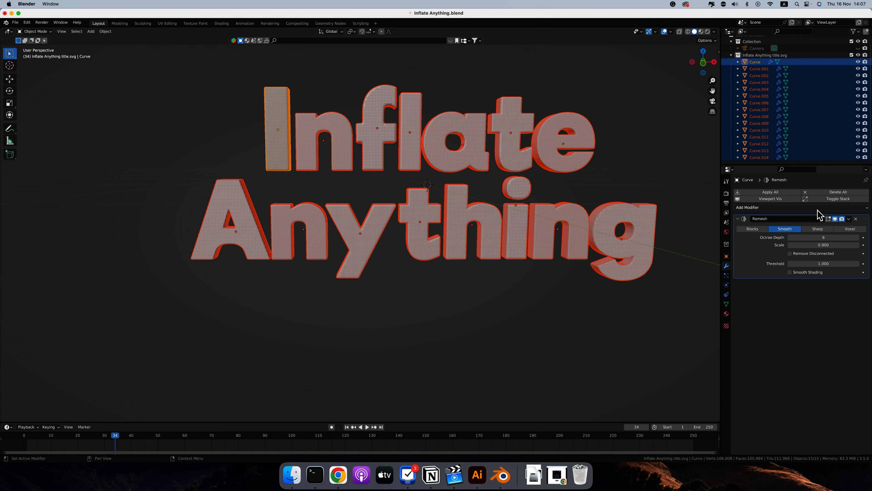
# Step: Try applying the Remesh modifier on the active letter I alone, and undo it
pyautogui.click(849, 219)
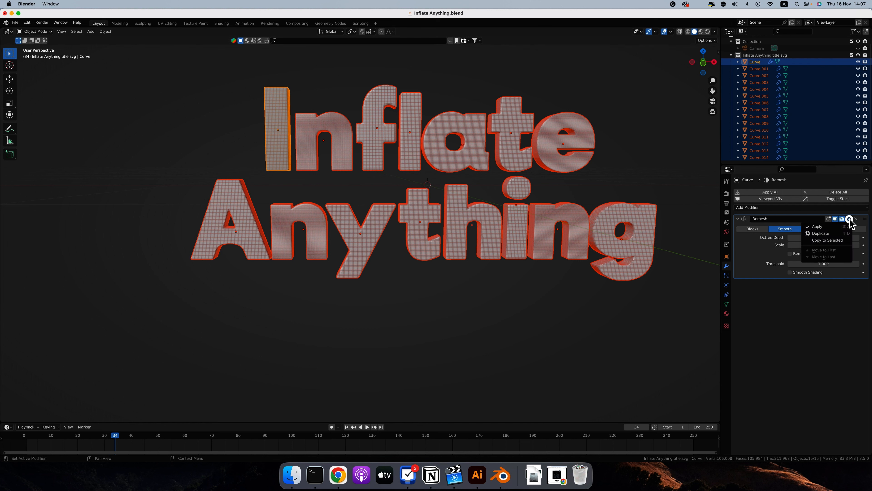
pyautogui.click(821, 228)
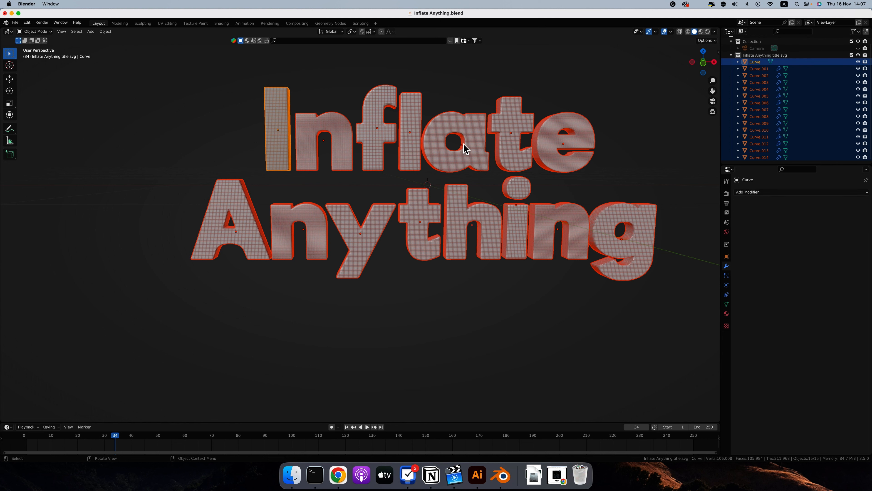
pyautogui.press('Tab')
pyautogui.press('super+z')
pyautogui.press('super+z')
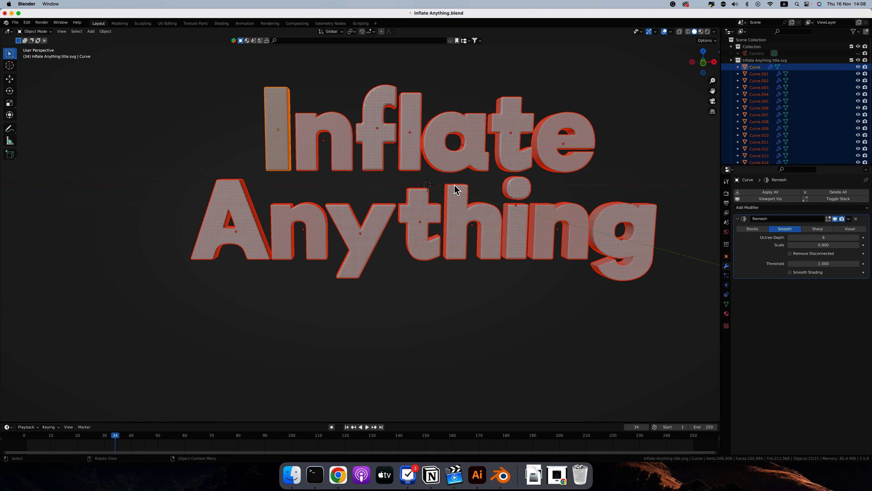
# Step: Convert all selected letters to meshes to apply their Remesh modifiers, and check the letter a in Edit Mode
pyautogui.rightClick(443, 165)
pyautogui.moveTo(443, 160)
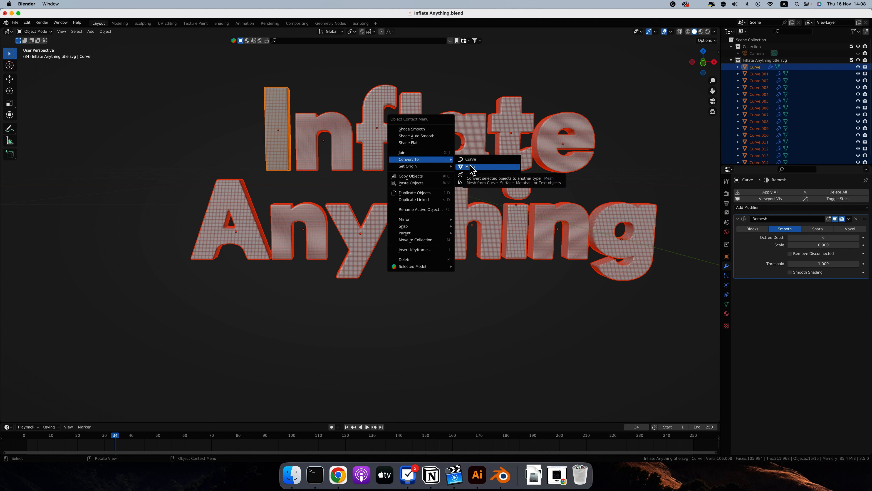
pyautogui.click(470, 167)
pyautogui.click(445, 165)
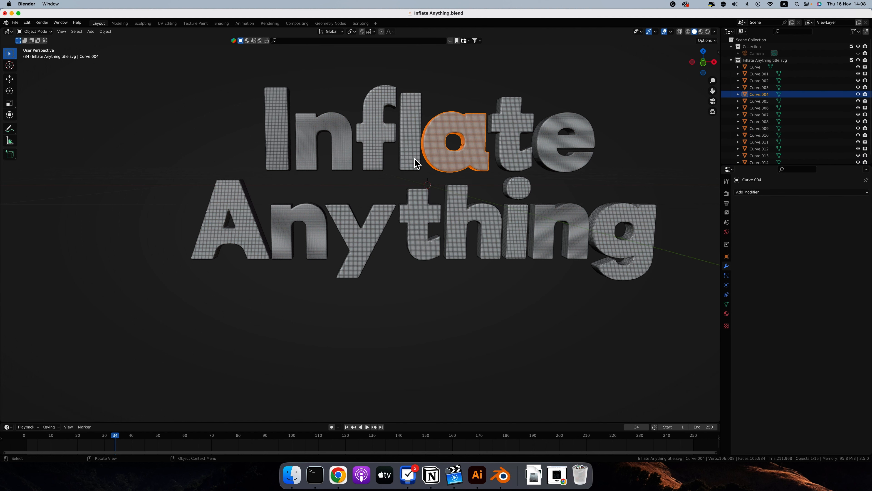
pyautogui.press('Tab')
pyautogui.press('Tab')
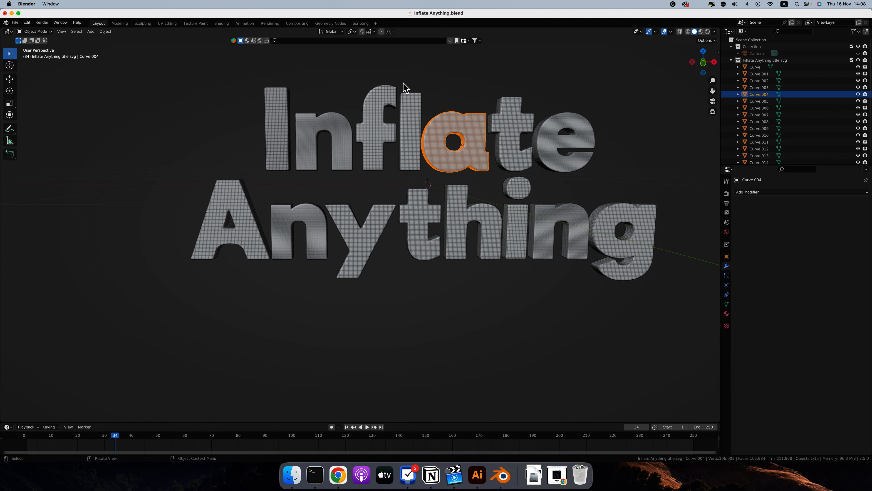
# Step: Select all the title letters from Curve through Curve.014 and join them into one object
pyautogui.click(755, 67)
pyautogui.scroll(-1, 760, 161)
pyautogui.keyDown('shift'); pyautogui.click(758, 158); pyautogui.keyUp('shift')
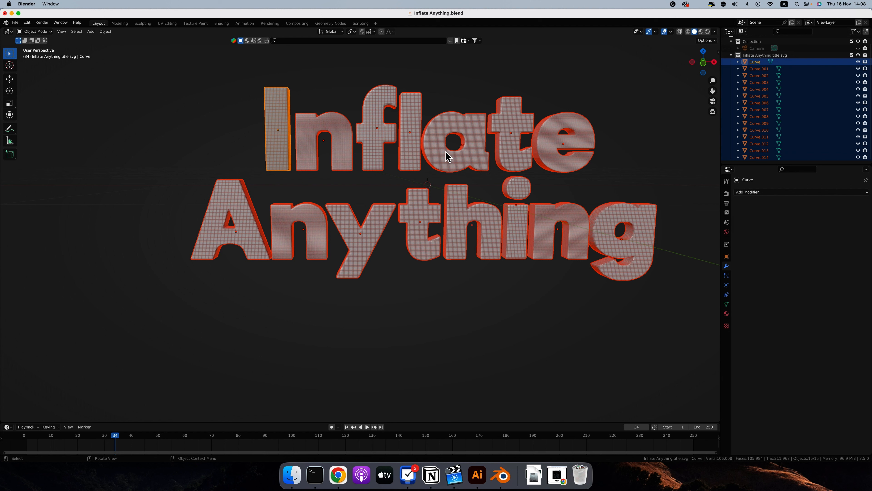
pyautogui.press('super+j')
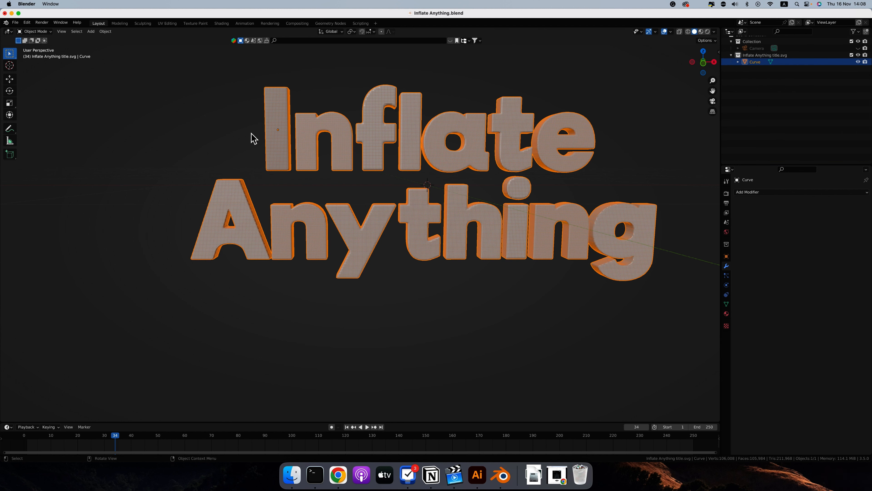
# Step: Select all the visible back-side vertices of the joined title in Edit Mode from the back orthographic view
pyautogui.press('Tab')
pyautogui.scroll(-3, 306, 135)
pyautogui.keyDown('ctrl'); pyautogui.scroll(5, 307, 134); pyautogui.keyUp('ctrl')
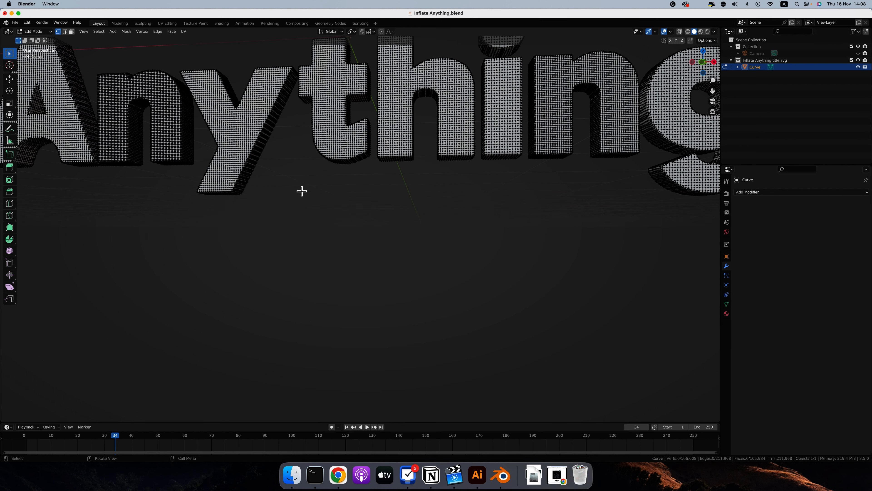
pyautogui.keyDown('ctrl'); pyautogui.scroll(-5, 310, 189); pyautogui.keyUp('ctrl')
pyautogui.scroll(5, 310, 189)
pyautogui.hscroll(-5, 310, 190)
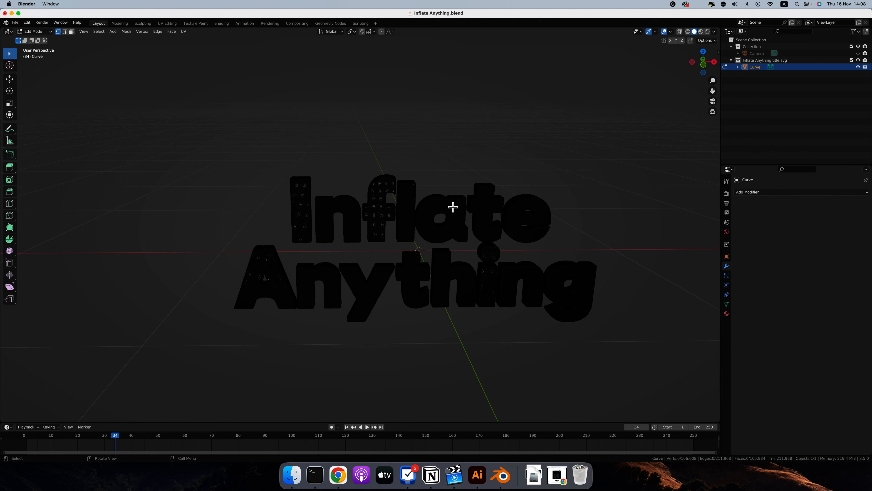
pyautogui.press('1')
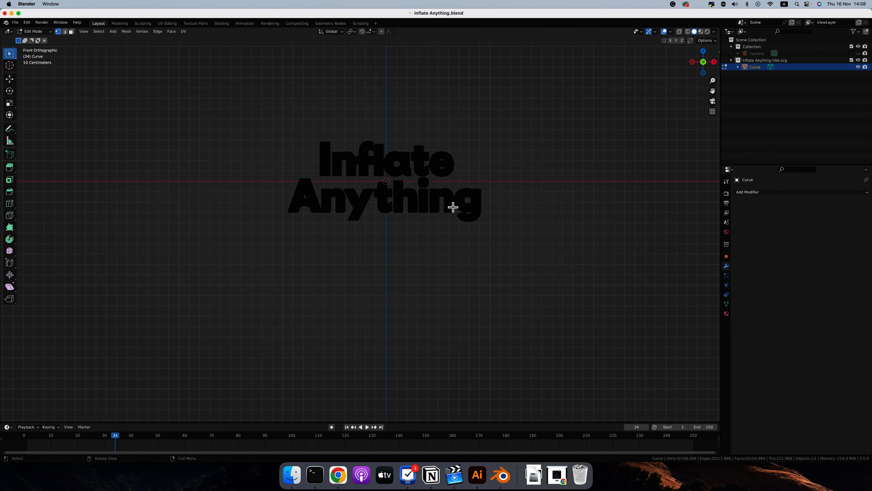
pyautogui.hotkey('ctrl', '1')
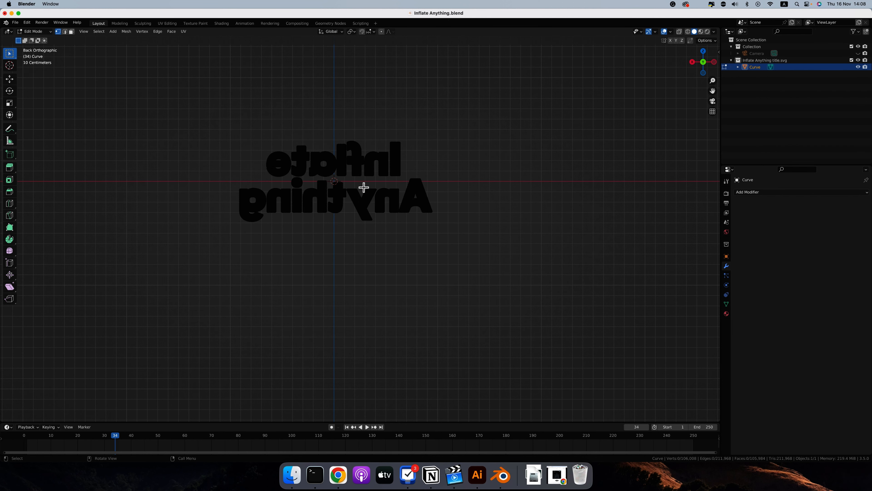
pyautogui.moveTo(469, 121); pyautogui.dragTo(176, 228)
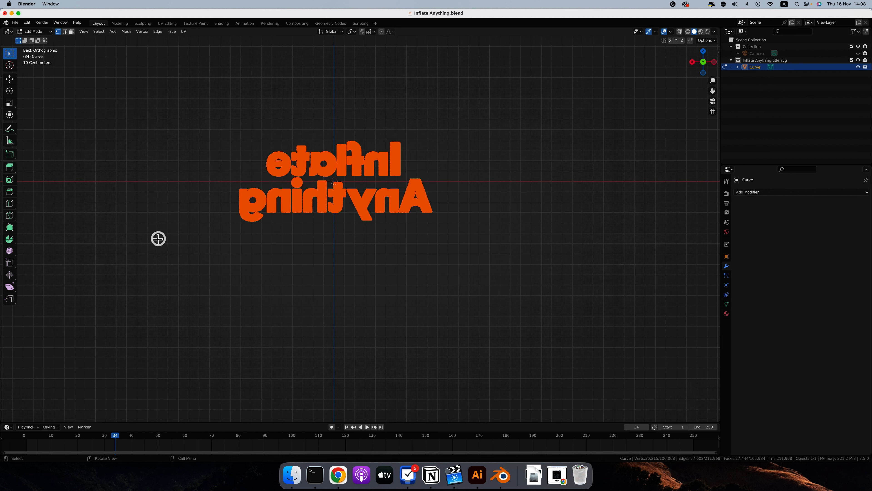
# Step: Add a vertex group named "pin" to the title mesh
pyautogui.click(727, 304)
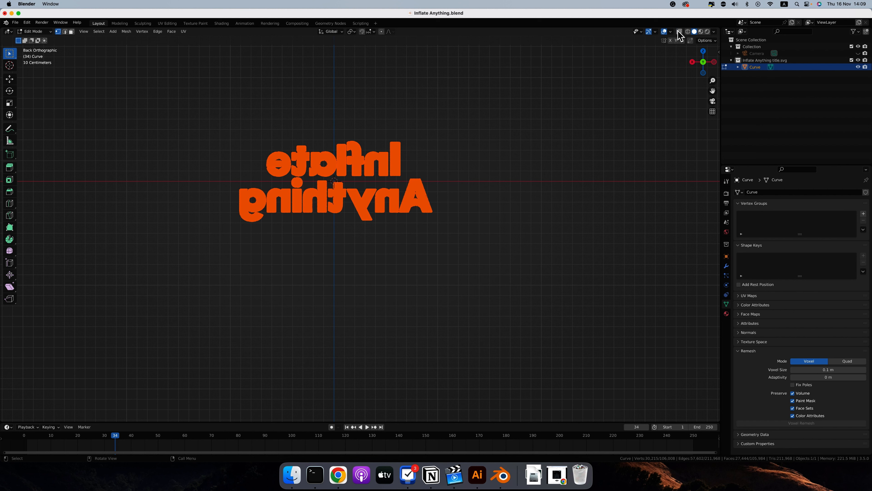
pyautogui.click(864, 214)
pyautogui.doubleClick(754, 215)
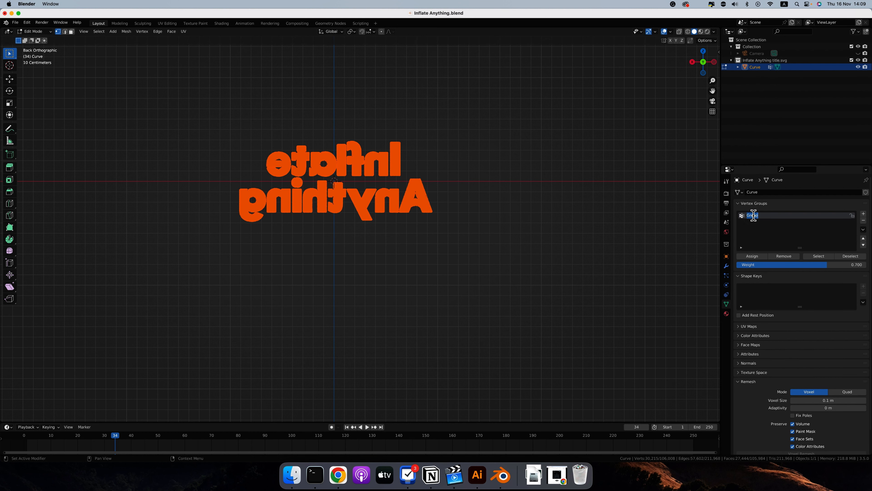
pyautogui.write('pin')
pyautogui.press('Return')
# Step: Examine the title's back-side vertex selection from the side and return to the front orthographic view
pyautogui.press('1')
pyautogui.keyDown('ctrl'); pyautogui.scroll(2, 388, 197); pyautogui.keyUp('ctrl')
pyautogui.keyDown('ctrl'); pyautogui.scroll(1, 388, 197); pyautogui.keyUp('ctrl')
pyautogui.keyDown('shift'); pyautogui.moveTo(455, 235); pyautogui.dragTo(511, 253, button='middle'); pyautogui.keyUp('shift')
pyautogui.moveTo(444, 204); pyautogui.dragTo(440, 203, button='middle')
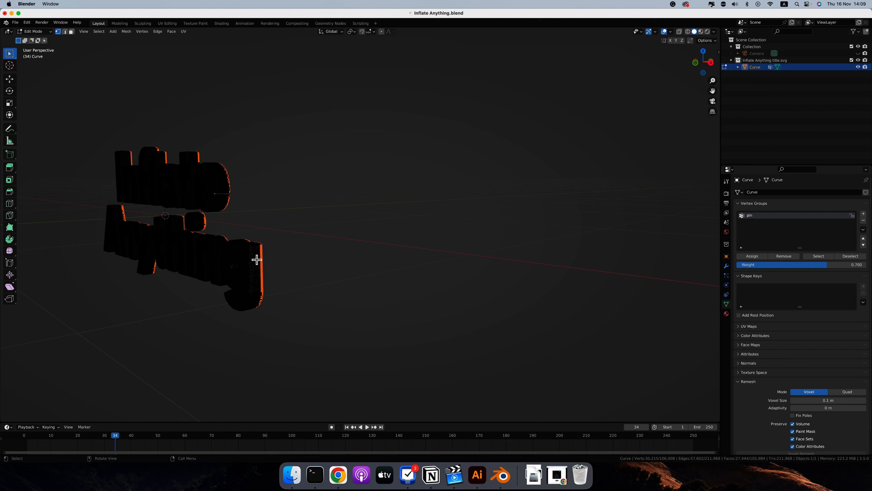
pyautogui.press('KP_1')
pyautogui.scroll(3, 444, 201)
pyautogui.scroll(2, 428, 236)
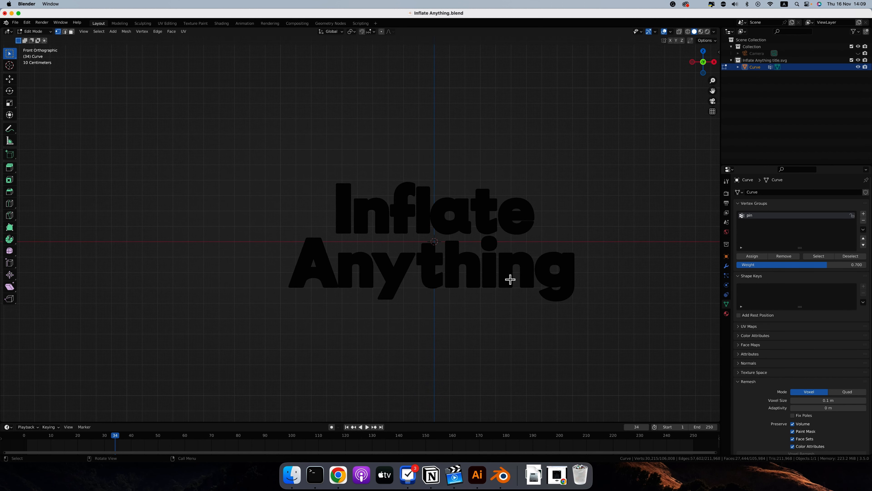
# Step: Add Cloth physics to the title in Object Mode and return the timeline to frame 1
pyautogui.press('Tab')
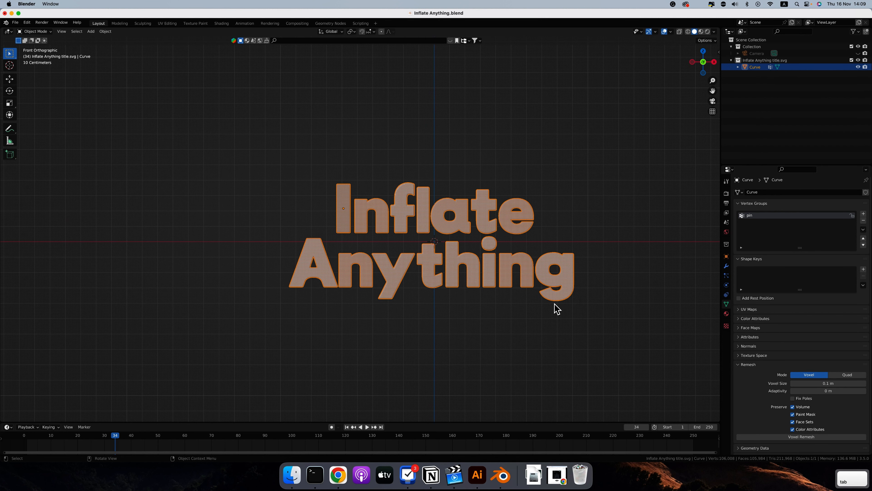
pyautogui.click(726, 285)
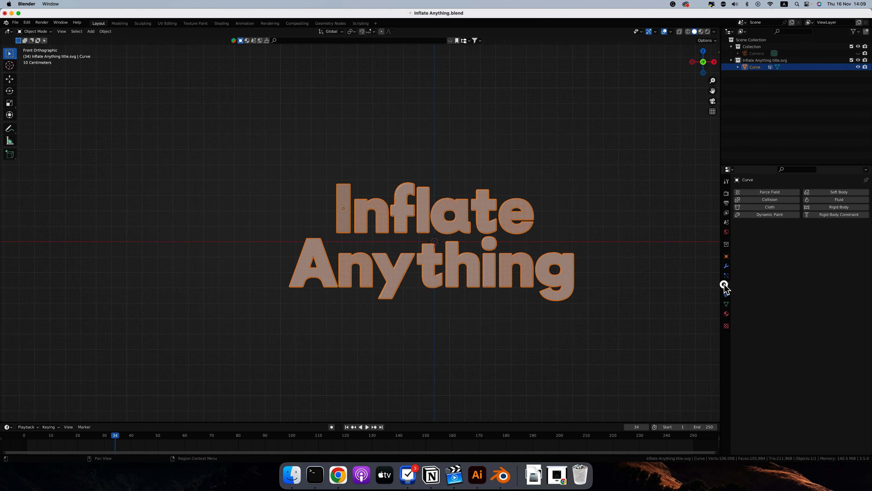
pyautogui.click(756, 208)
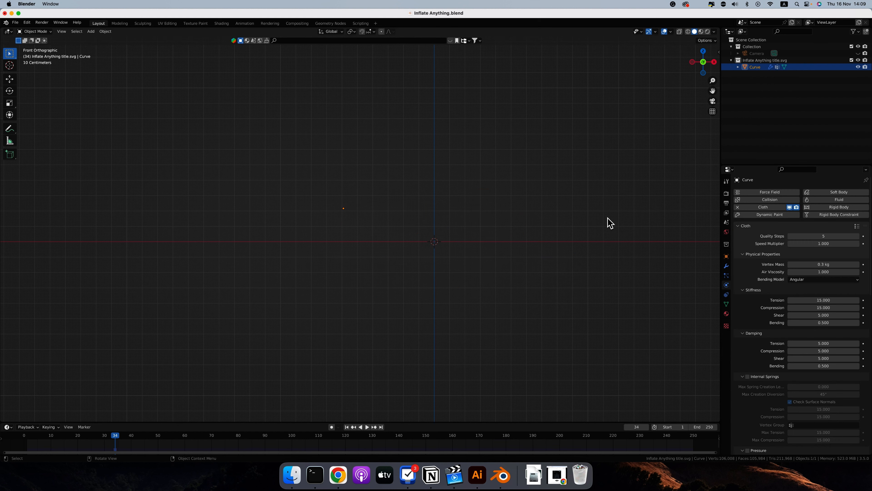
pyautogui.hotkey('shift', 'Left')
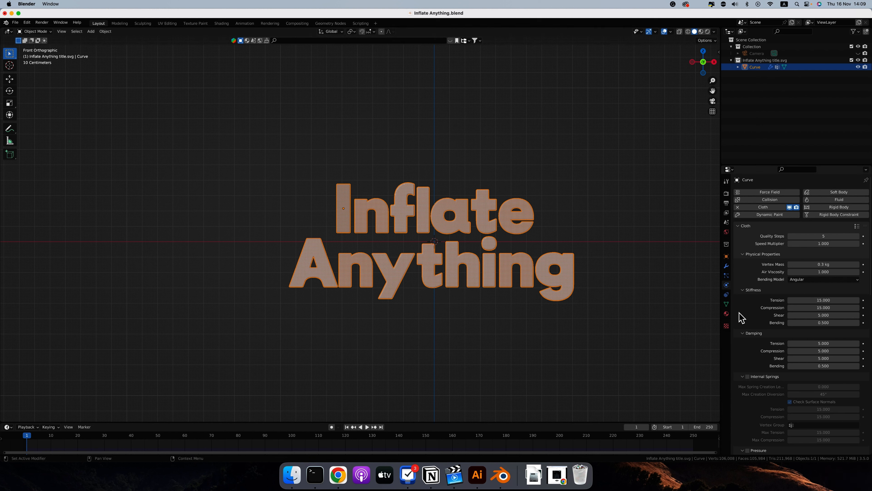
# Step: Set the Gravity field weight of the title's cloth simulation to 0
pyautogui.scroll(-15, 739, 315)
pyautogui.scroll(-5, 739, 316)
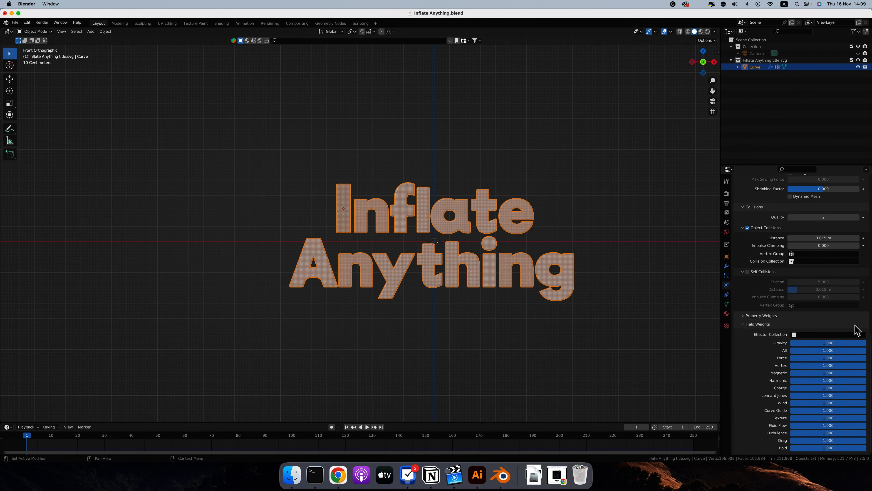
pyautogui.moveTo(862, 343); pyautogui.dragTo(706, 338)
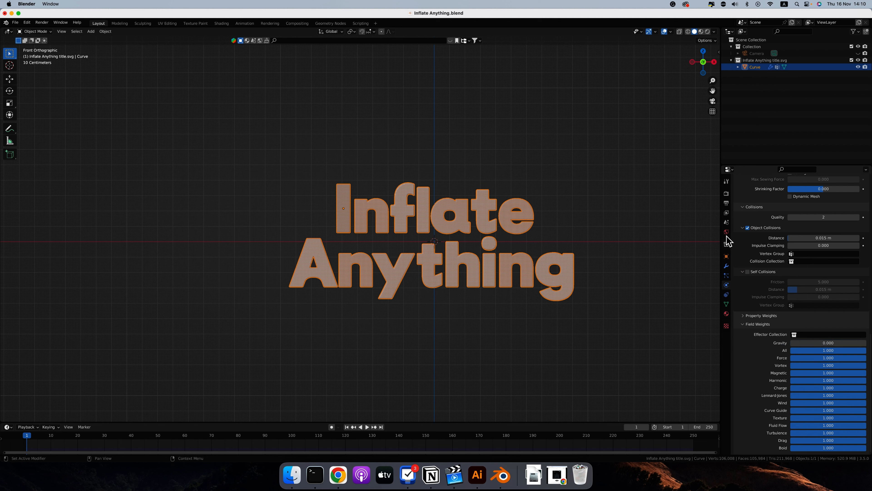
# Step: Assign the "pin" vertex group as the pin group in the title's cloth shape settings
pyautogui.scroll(3, 737, 235)
pyautogui.scroll(2, 737, 234)
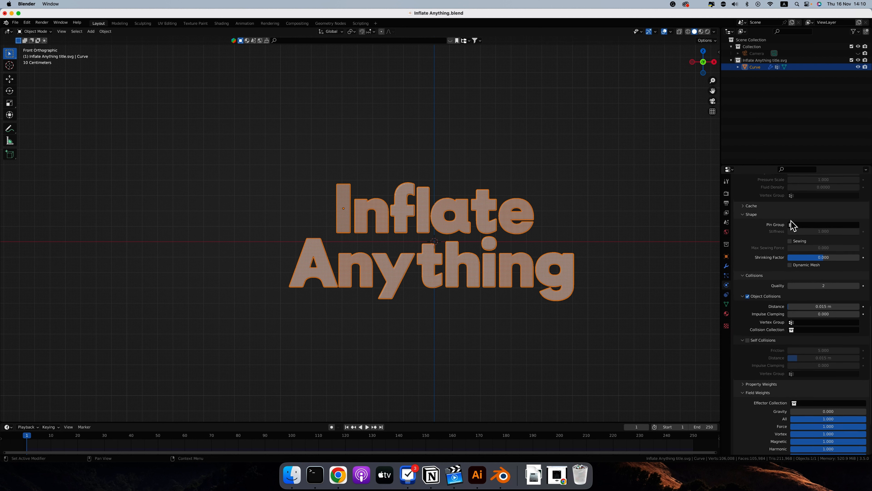
pyautogui.click(796, 225)
pyautogui.click(797, 235)
# Step: Enable Pressure in the title's cloth simulation and set it to 4
pyautogui.scroll(4, 750, 221)
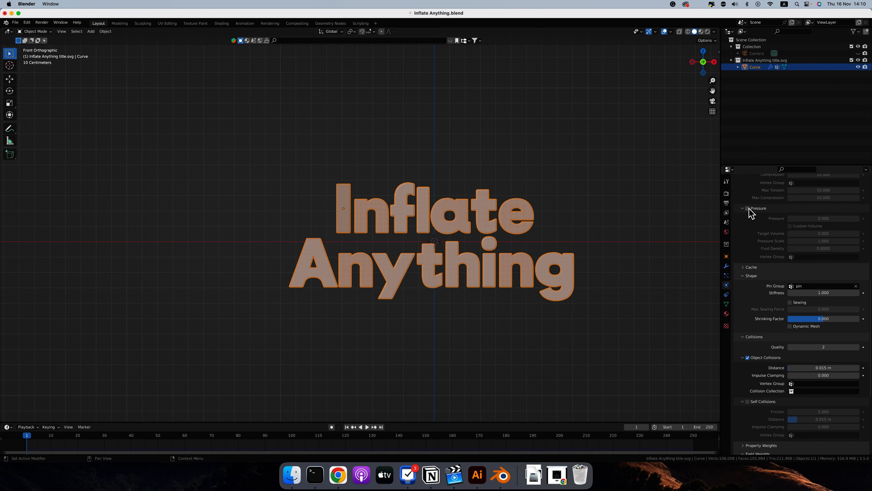
pyautogui.click(748, 209)
pyautogui.click(832, 218)
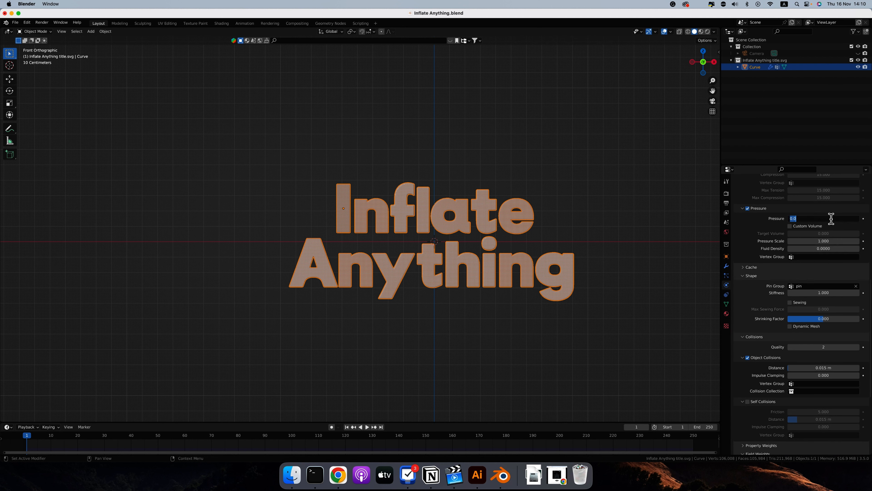
pyautogui.write('4')
pyautogui.press('Return')
# Step: Set the shrinking factor of the title's cloth to -0.282
pyautogui.scroll(-2, 838, 299)
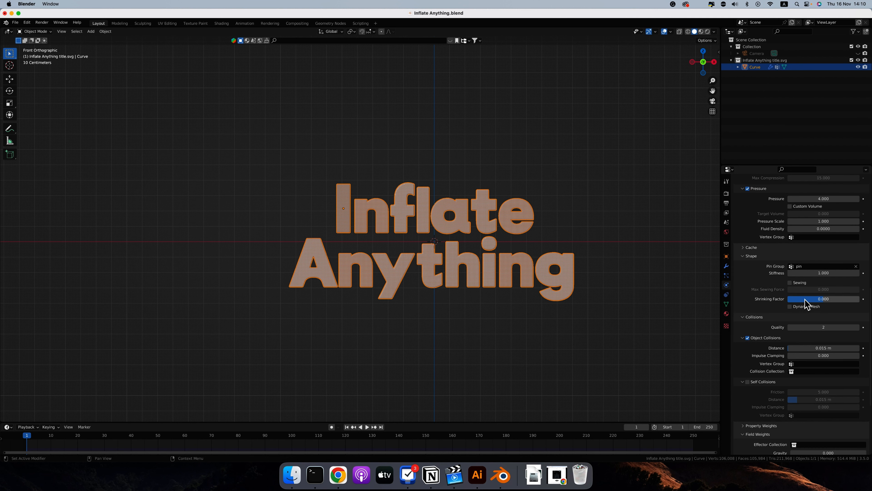
pyautogui.click(815, 300)
pyautogui.moveTo(815, 299)
pyautogui.mouseDown()
pyautogui.moveTo(795, 300)
pyautogui.moveTo(821, 314)
pyautogui.mouseUp()
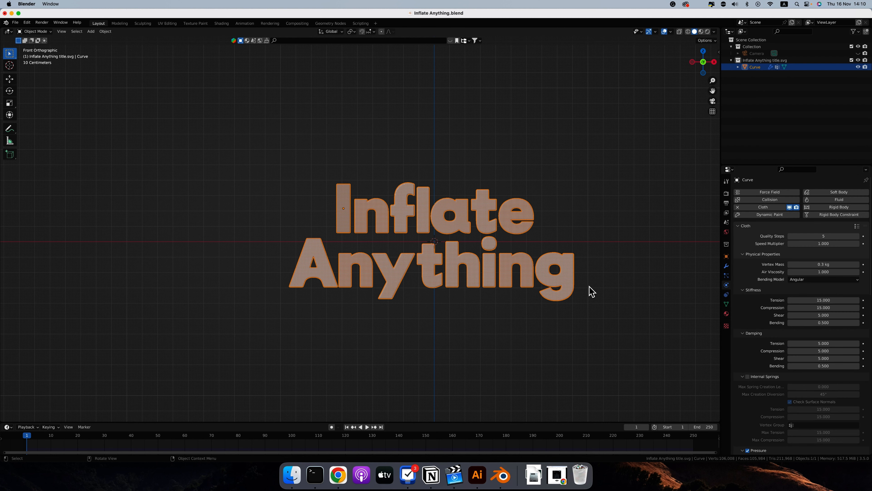
# Step: Save the file and run the title's cloth simulation until about frame 19
pyautogui.press('super+s')
pyautogui.press('space')
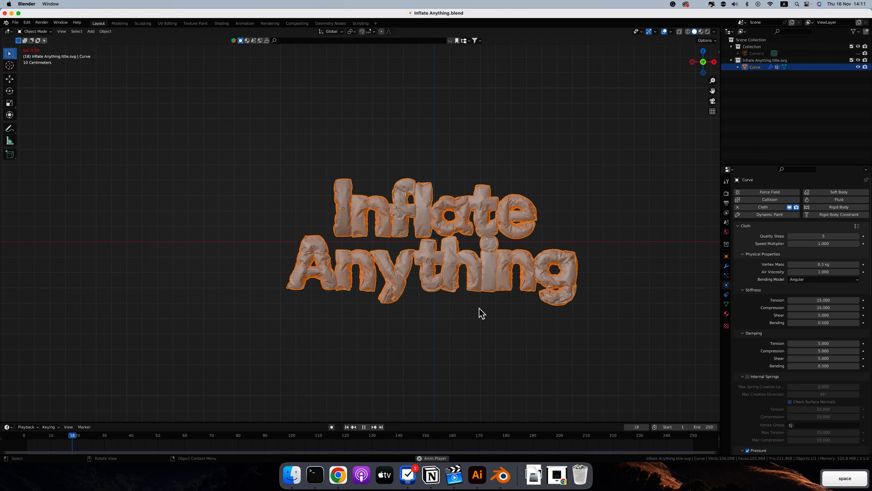
pyautogui.press('space')
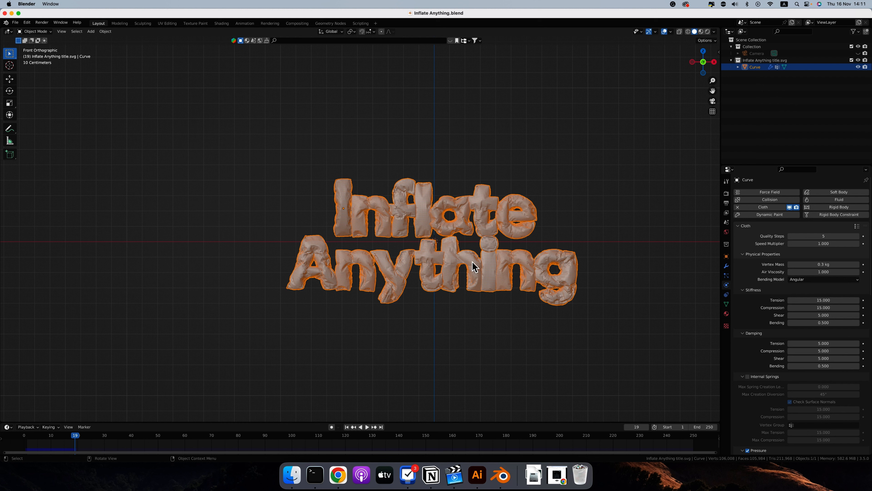
# Step: Shade the inflated title smooth and lower the wireframe overlay opacity in the viewport
pyautogui.rightClick(473, 263)
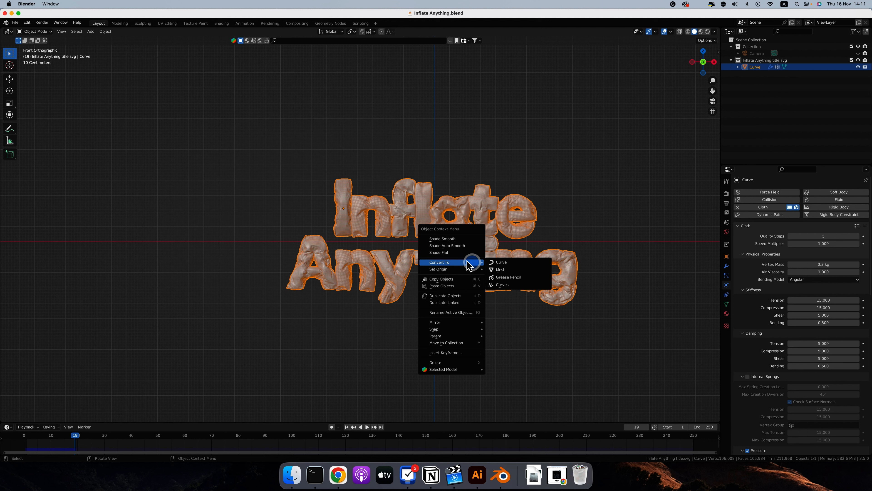
pyautogui.click(442, 238)
pyautogui.click(670, 31)
pyautogui.moveTo(699, 146); pyautogui.dragTo(675, 148)
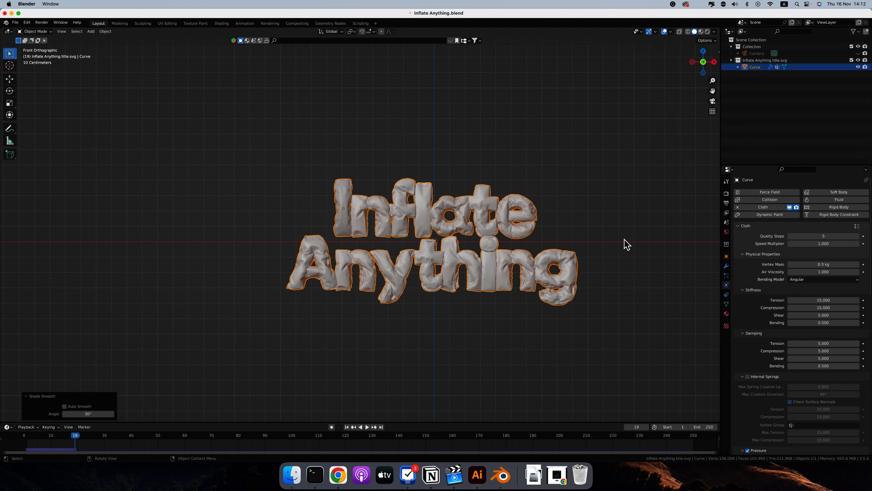
# Step: Examine the inflated title's letters up close, from the side and from behind
pyautogui.scroll(-1, 512, 237)
pyautogui.keyDown('ctrl'); pyautogui.scroll(8, 529, 240); pyautogui.keyUp('ctrl')
pyautogui.hscroll(10, 530, 240)
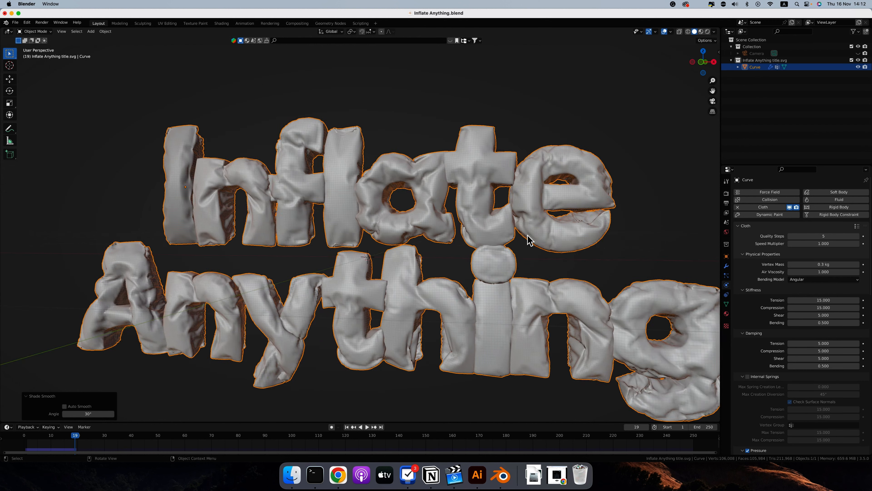
pyautogui.keyDown('ctrl'); pyautogui.scroll(-4, 509, 239); pyautogui.keyUp('ctrl')
pyautogui.hscroll(10, 376, 222)
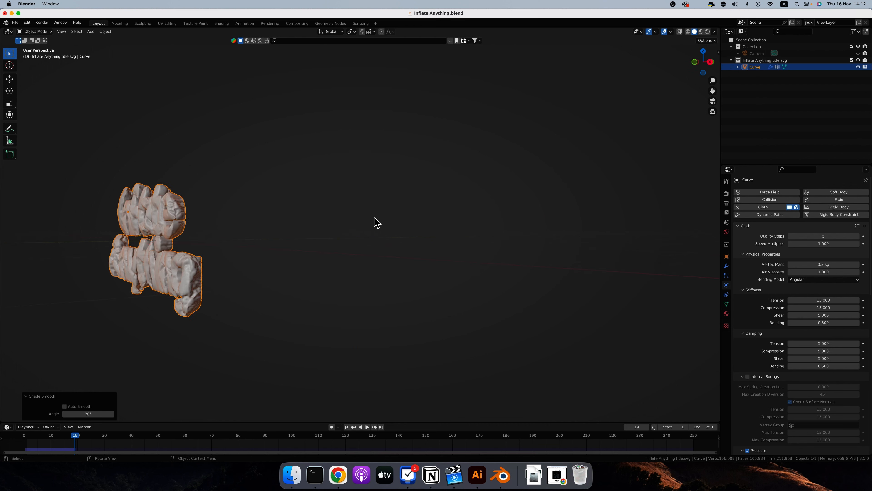
pyautogui.hscroll(10, 375, 222)
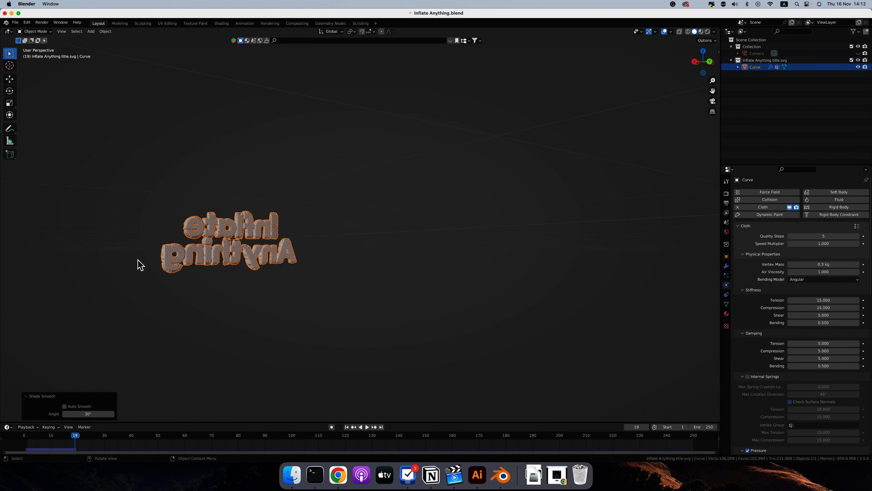
pyautogui.hscroll(-10, 268, 232)
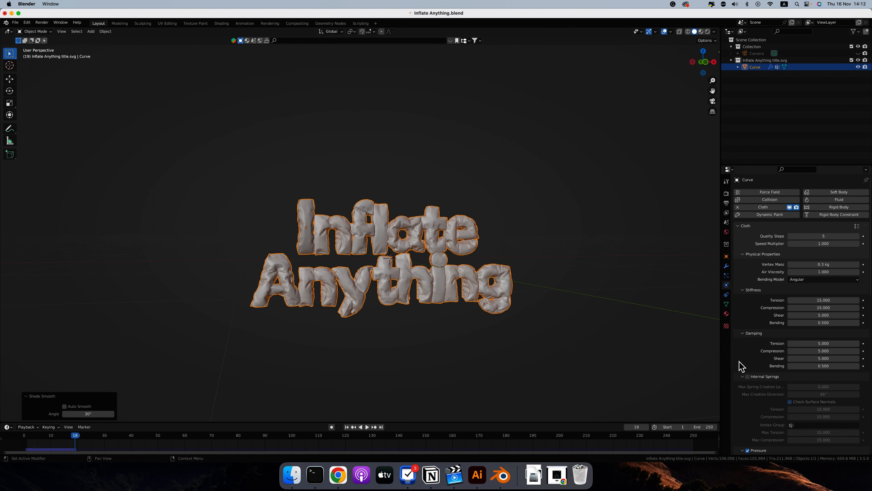
# Step: Enable self collisions for the title's cloth and set their distance to 0.001 m
pyautogui.scroll(-15, 740, 361)
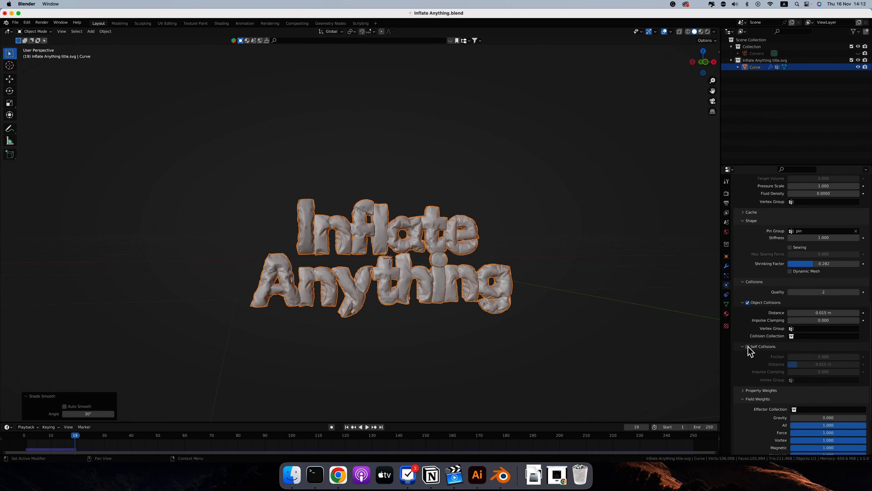
pyautogui.click(748, 347)
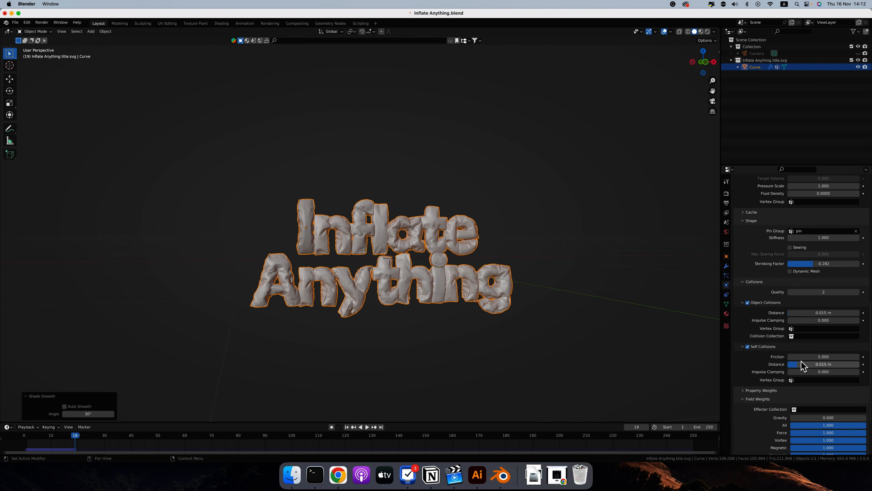
pyautogui.click(801, 363)
pyautogui.write('.001')
pyautogui.press('Return')
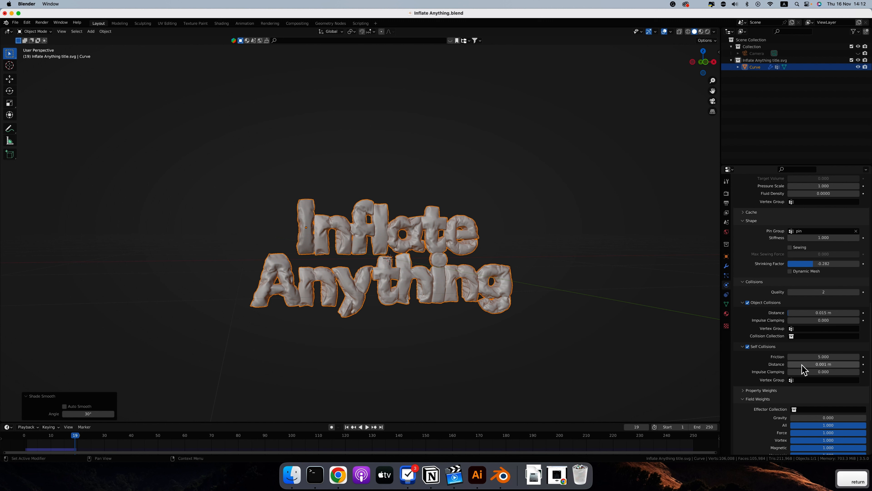
# Step: Set the title cloth's collision quality to 7 and its simulation quality steps to 15
pyautogui.click(819, 292)
pyautogui.write('7')
pyautogui.press('Return')
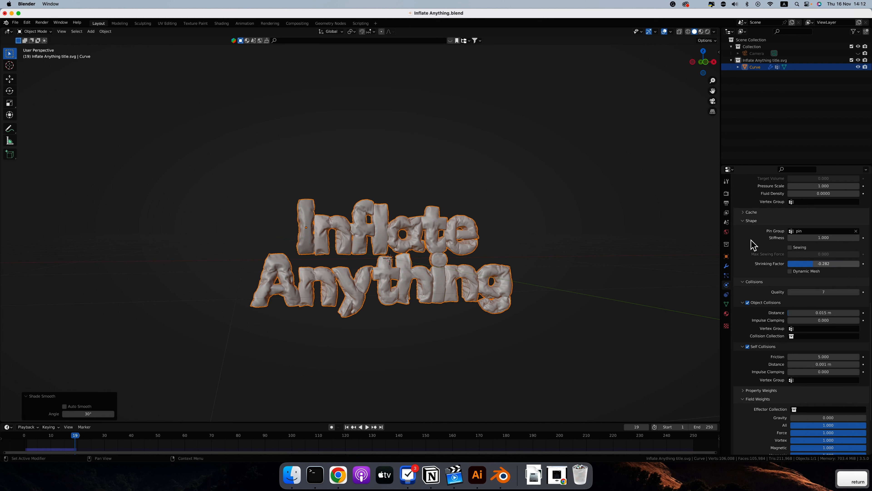
pyautogui.scroll(10, 752, 244)
pyautogui.doubleClick(836, 236)
pyautogui.write('15')
pyautogui.press('Return')
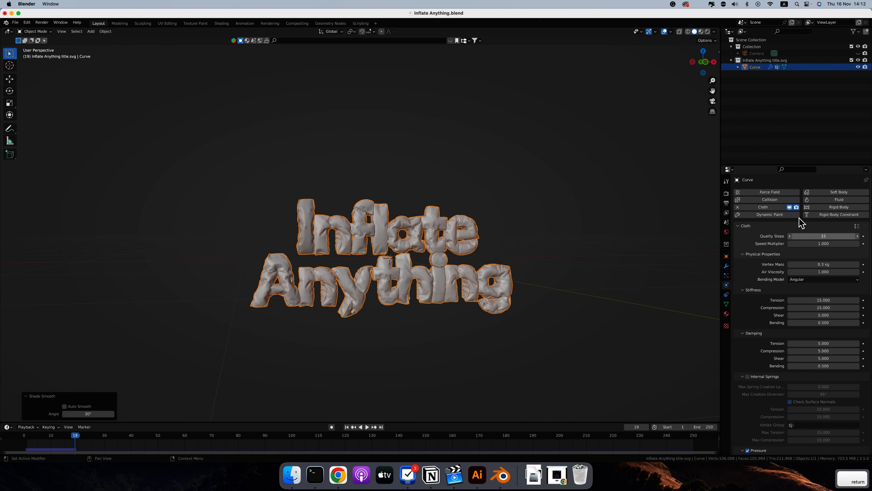
# Step: Save the file and rerun the title's cloth simulation from frame 1 to frame 10
pyautogui.press('super+s')
pyautogui.hotkey('shift', 'Left')
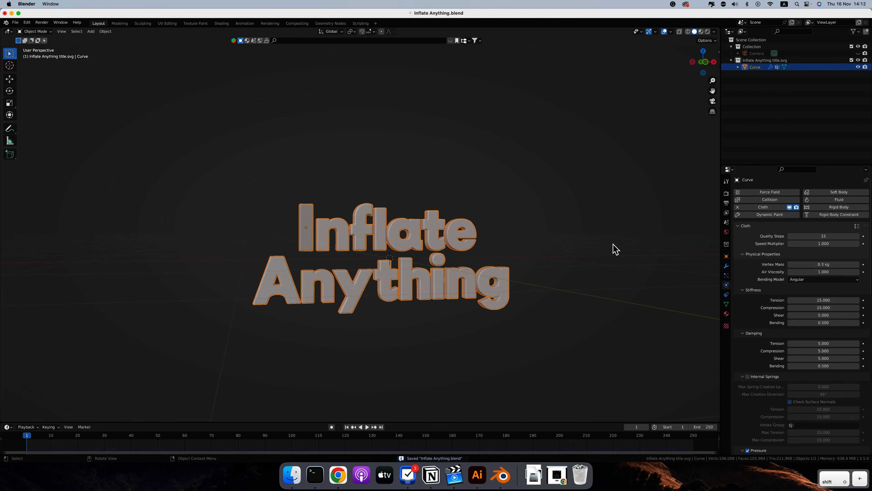
pyautogui.press('space')
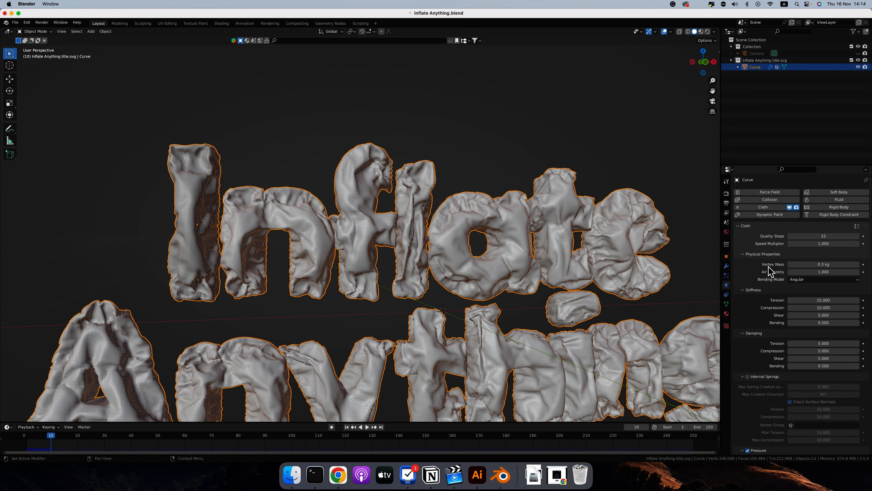
# Step: Add a Subdivision Surface modifier to the title after its Cloth modifier
pyautogui.click(727, 266)
pyautogui.click(766, 207)
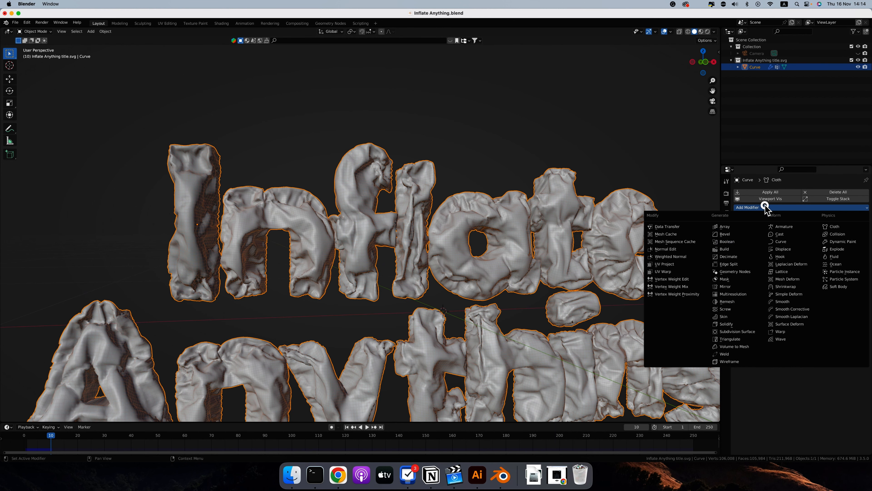
pyautogui.click(742, 332)
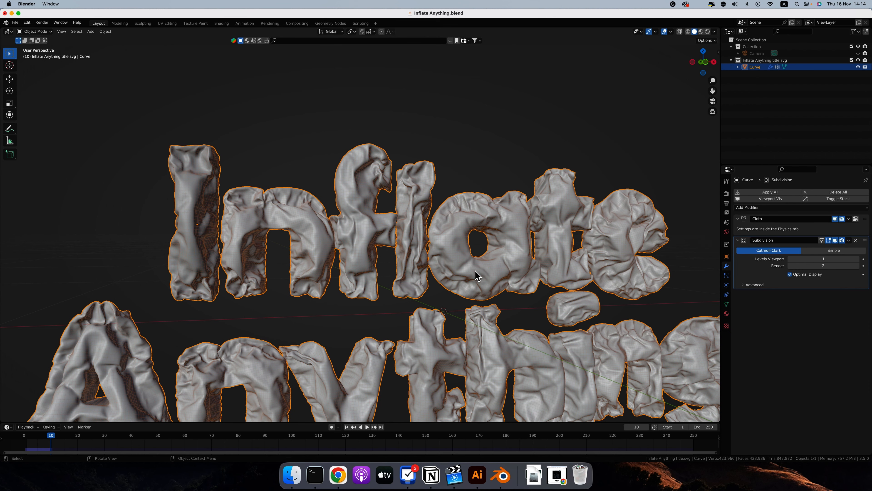
pyautogui.scroll(-3, 511, 282)
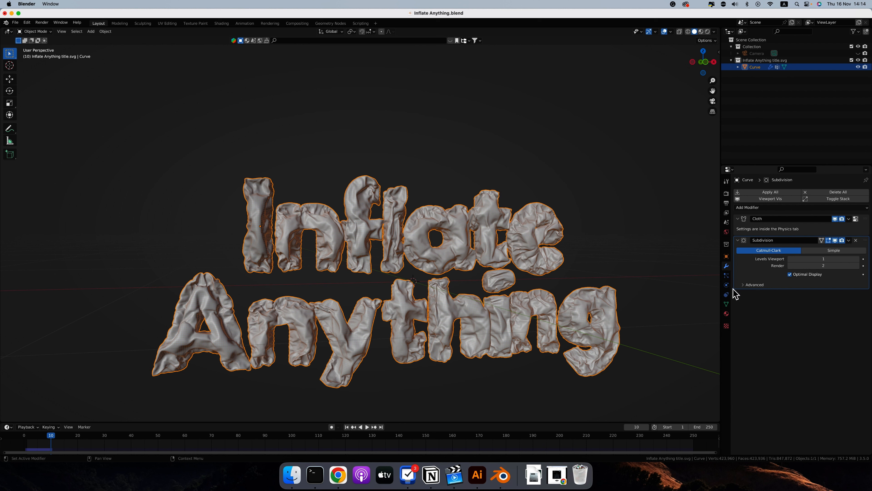
# Step: Raise the Pressure of the title's cloth simulation to 10
pyautogui.click(726, 285)
pyautogui.scroll(-8, 741, 344)
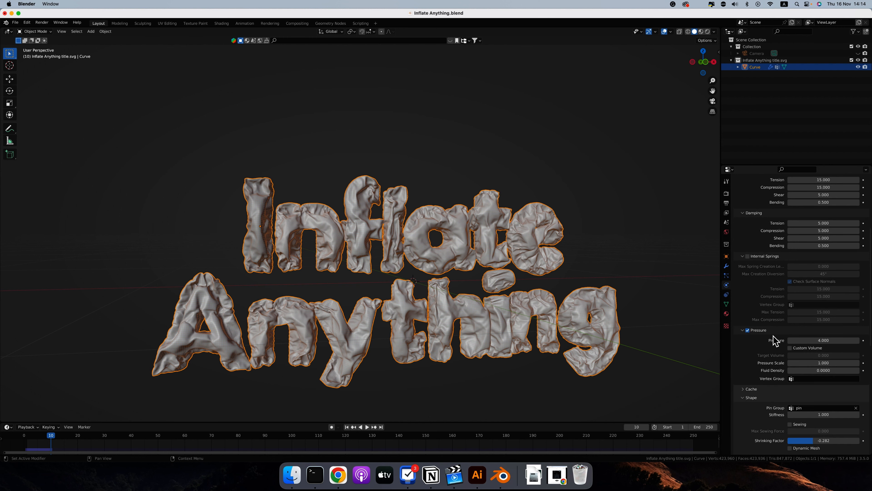
pyautogui.click(832, 339)
pyautogui.write('10')
pyautogui.press('Return')
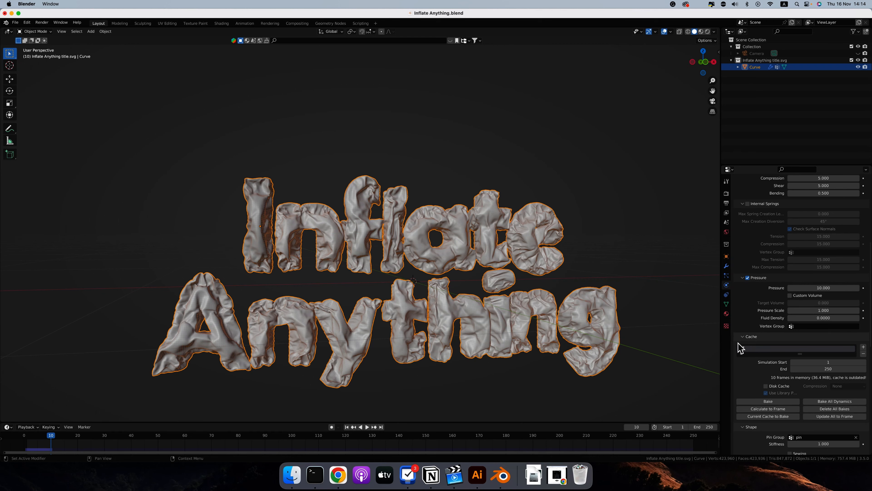
# Step: Set the end frame of the title's cloth simulation cache to 30
pyautogui.scroll(-5, 739, 347)
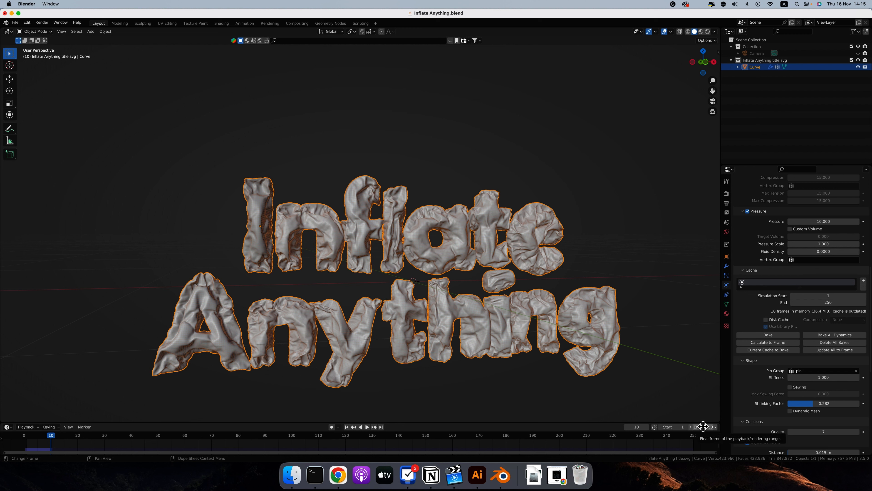
pyautogui.click(825, 302)
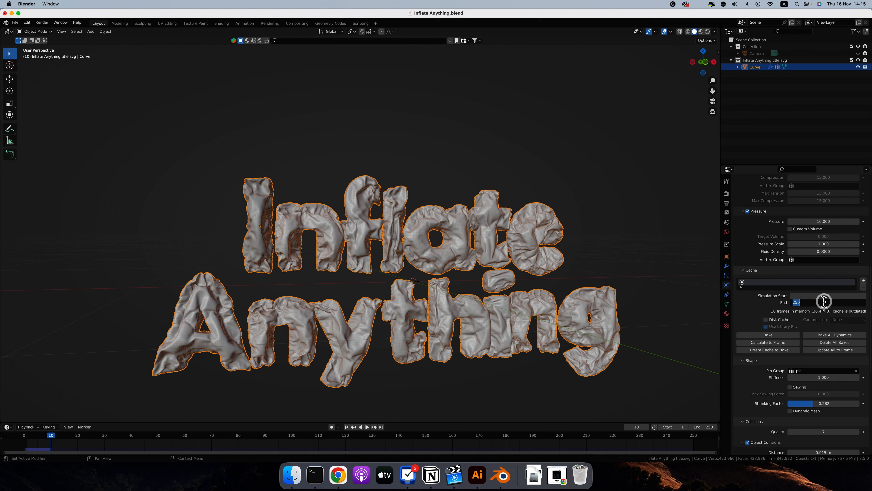
pyautogui.write('30')
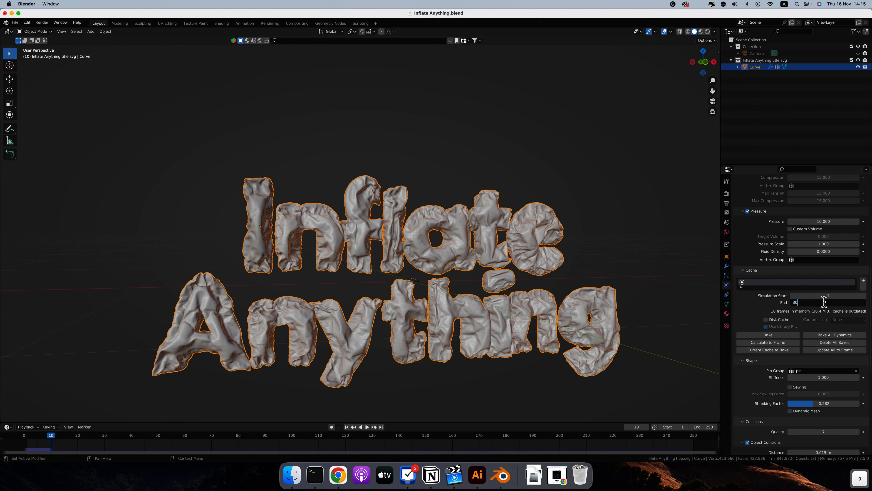
pyautogui.press('Return')
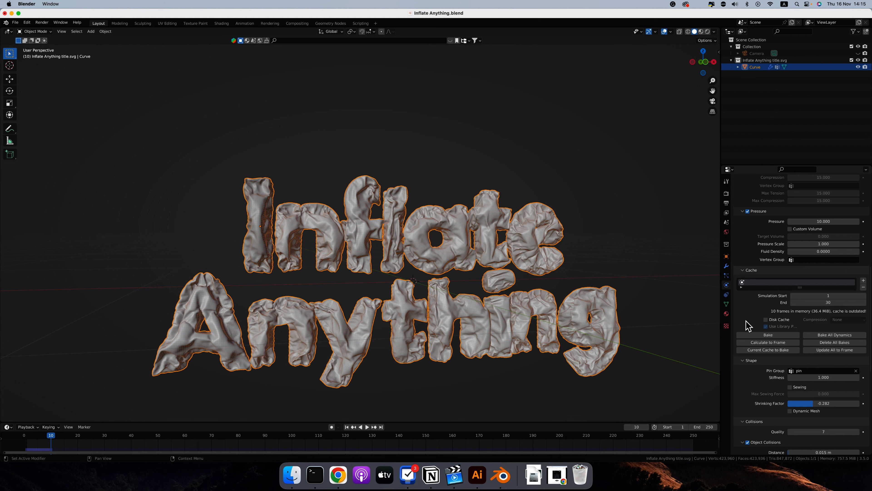
# Step: Bake the title's cloth simulation, saving the file before and after, and return the timeline to frame 1
pyautogui.press('super+s')
pyautogui.click(768, 335)
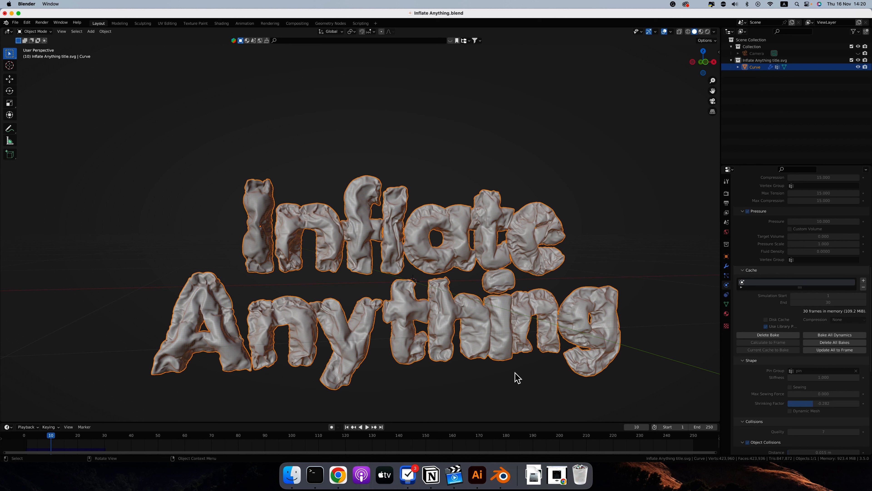
pyautogui.press('super+s')
pyautogui.hotkey('shift', 'Left')
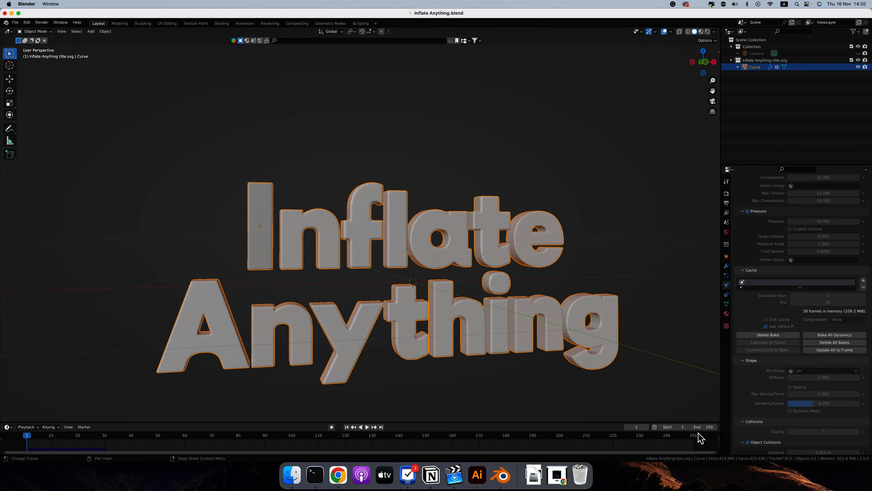
# Step: Set the timeline's end frame to 30 and play the baked inflation, stopping at frame 29
pyautogui.click(706, 426)
pyautogui.write('30')
pyautogui.press('Return')
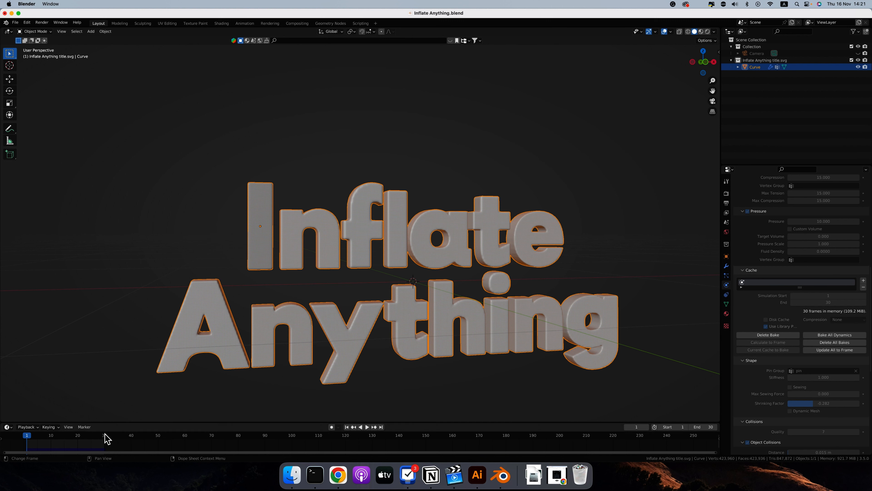
pyautogui.press('space')
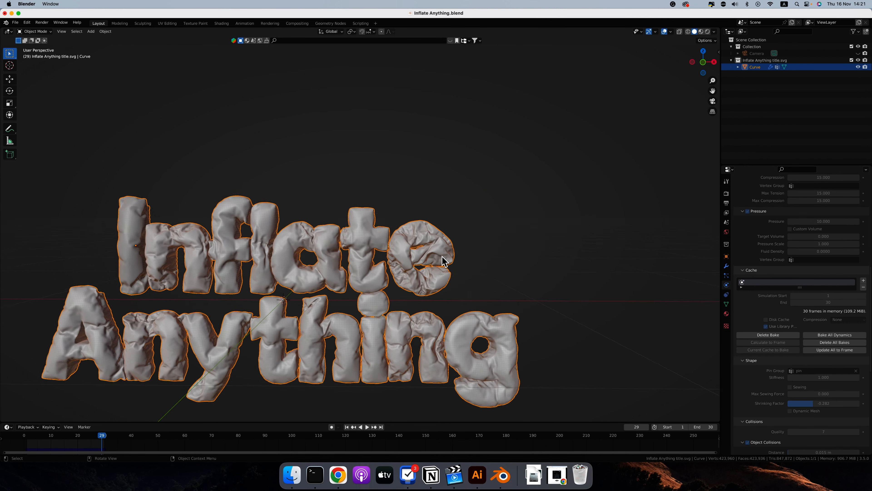
# Step: Open the options of the Cloth modifier in the inflated title's modifier stack
pyautogui.moveTo(317, 262); pyautogui.dragTo(353, 254, button='middle')
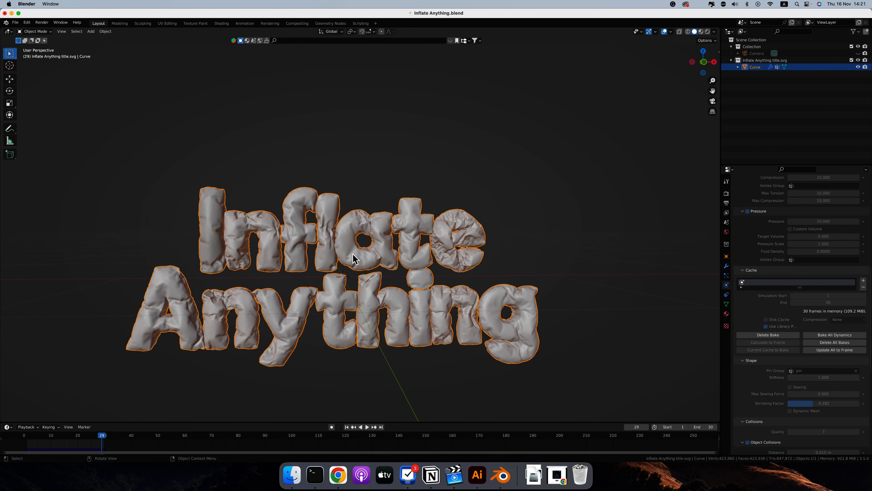
pyautogui.rightClick(352, 252)
pyautogui.click(726, 265)
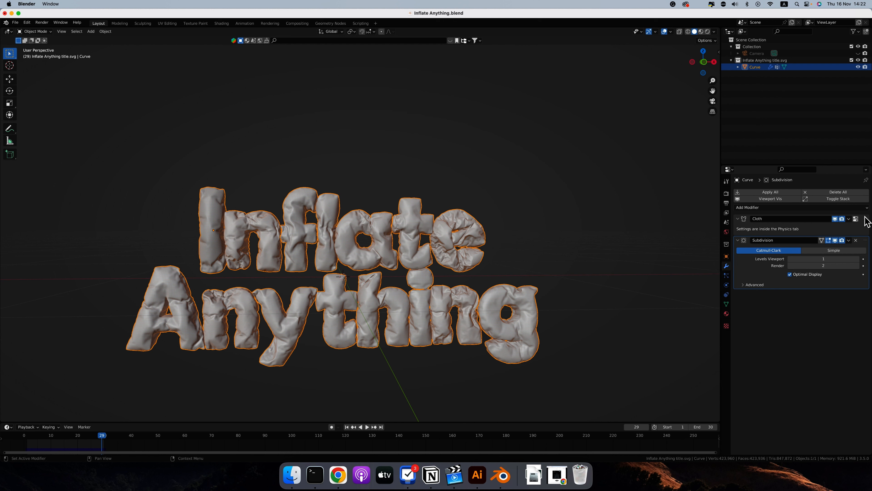
pyautogui.click(849, 218)
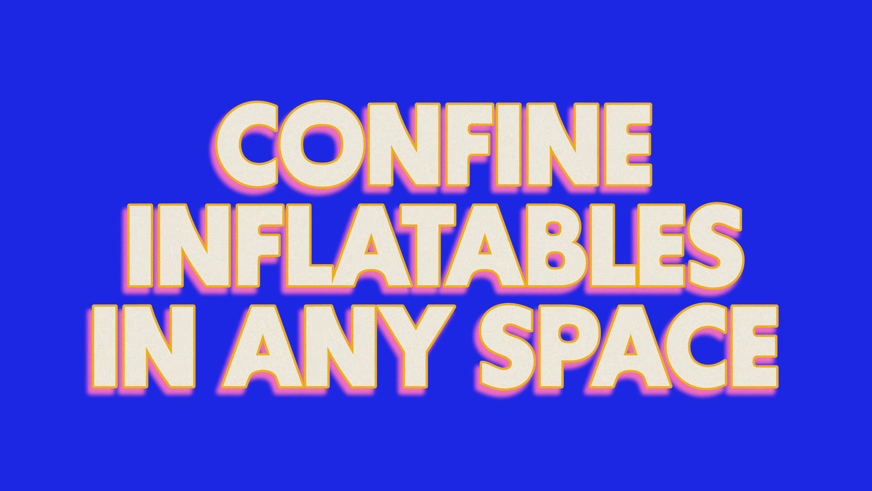
# Step: Add a mesh cube and delete its front face in face select mode to leave an open box
pyautogui.click(90, 32)
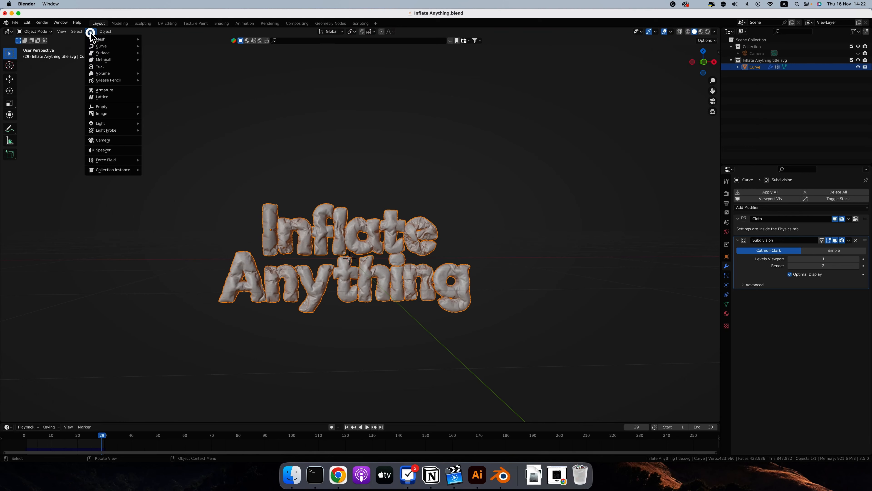
pyautogui.moveTo(103, 39)
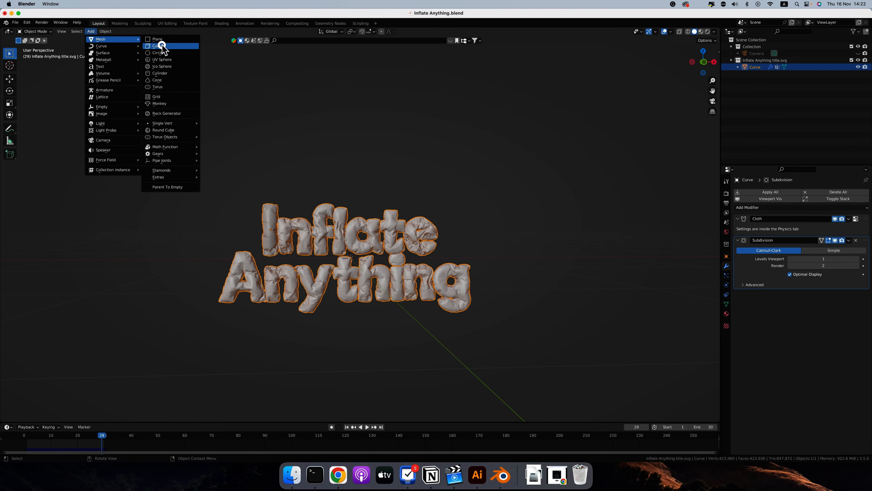
pyautogui.click(161, 46)
pyautogui.press('Tab')
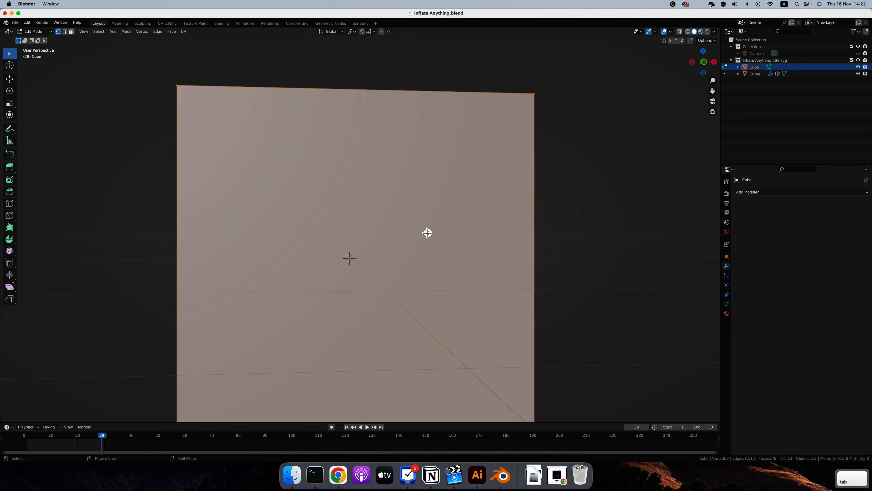
pyautogui.hotkey('alt', 'a')
pyautogui.click(71, 31)
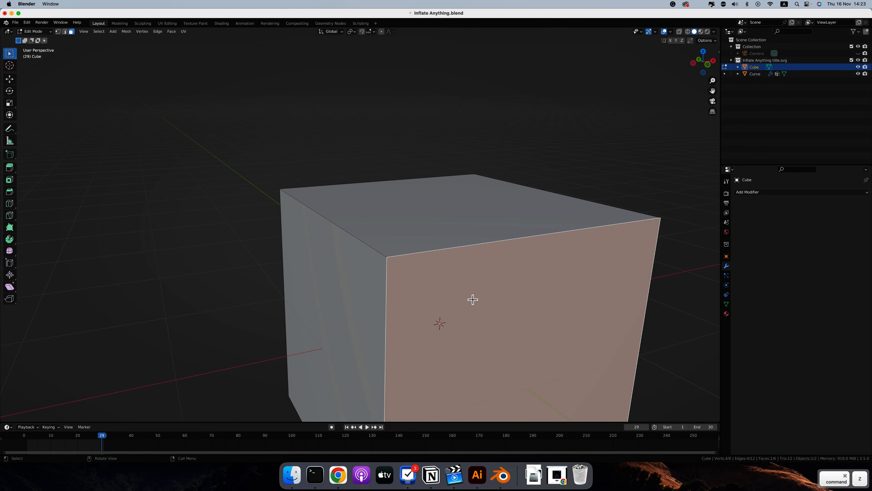
pyautogui.press('x')
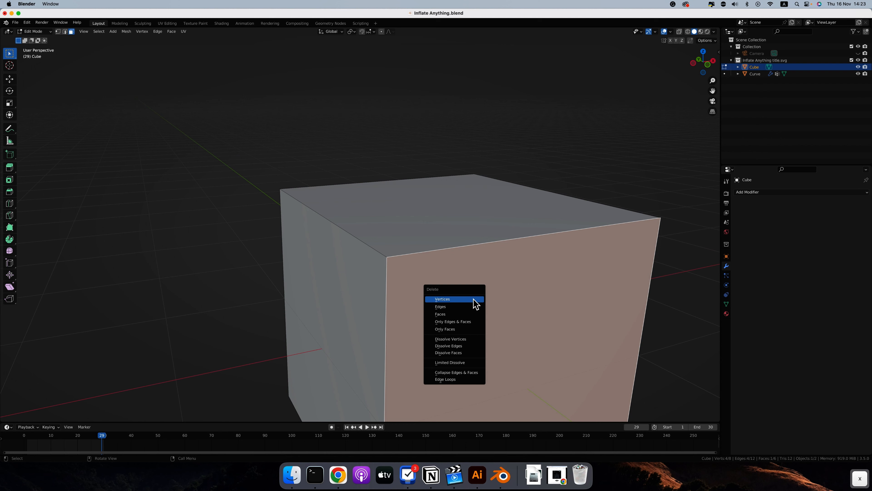
pyautogui.click(442, 313)
# Step: Leave Edit Mode, then scale and centre the open cube around the title so its sides tightly enclose the text's width
pyautogui.moveTo(442, 312); pyautogui.dragTo(427, 295, button='middle')
pyautogui.press('Tab')
pyautogui.press('s')
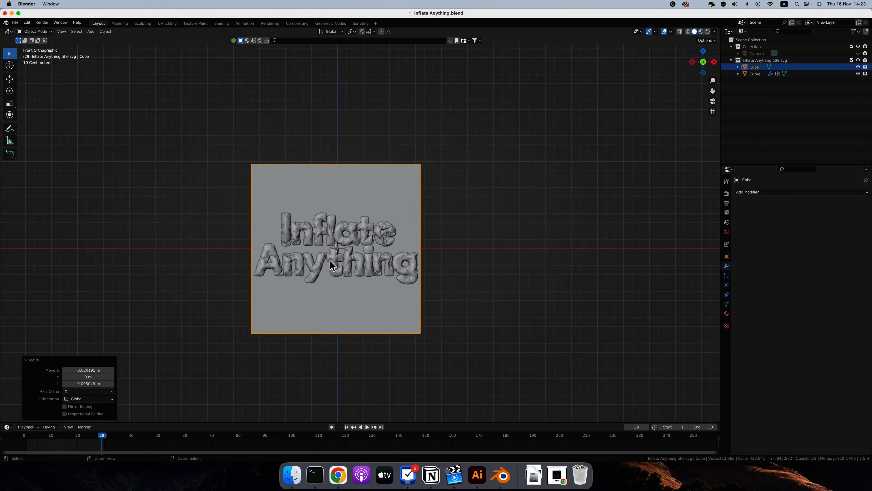
pyautogui.scroll(1, 330, 261)
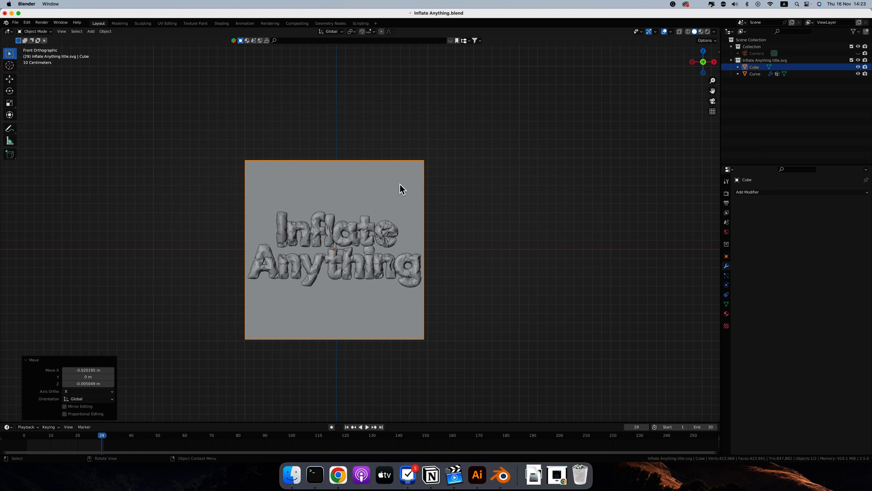
# Step: Move the cube into the collection named Collection and disable it in renders
pyautogui.moveTo(755, 66); pyautogui.dragTo(752, 46)
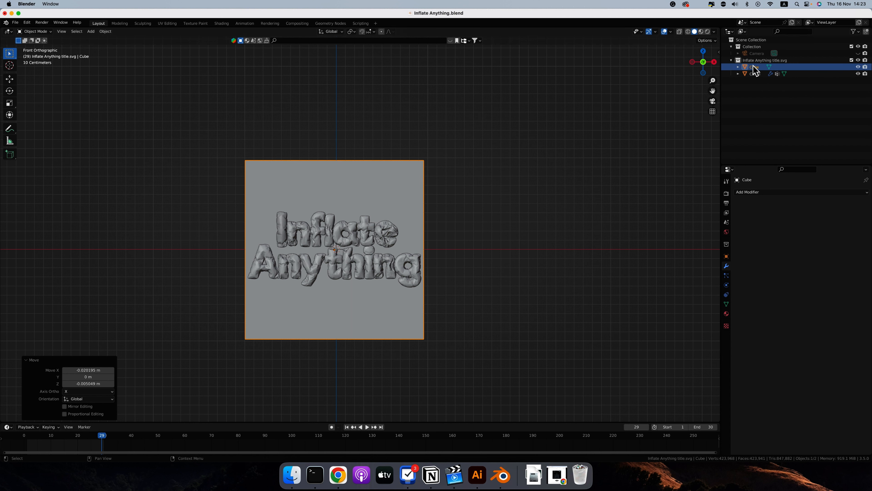
pyautogui.click(865, 61)
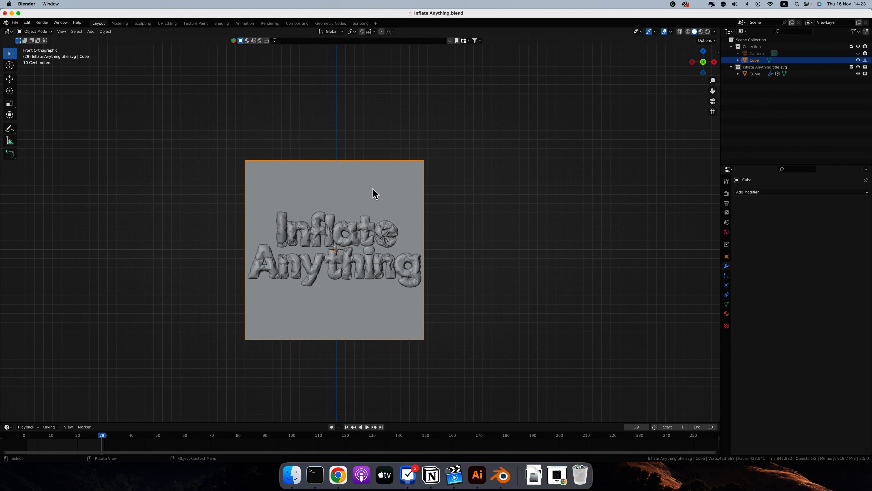
pyautogui.click(859, 60)
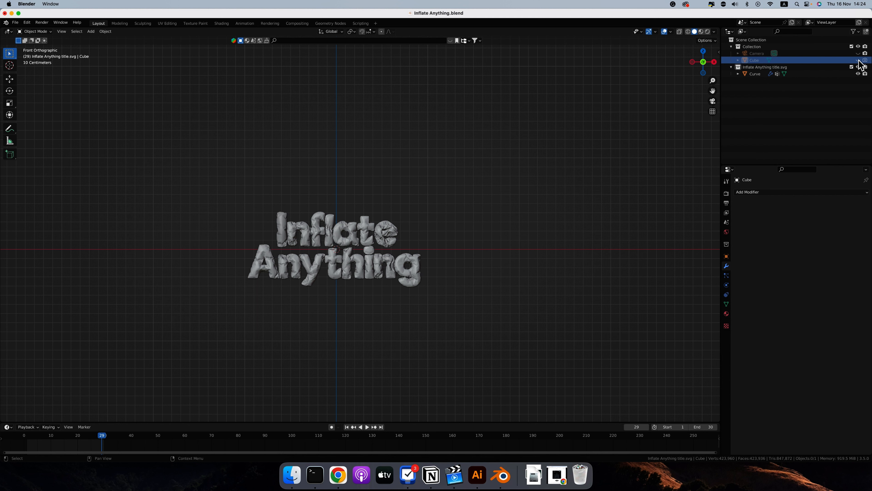
pyautogui.click(858, 60)
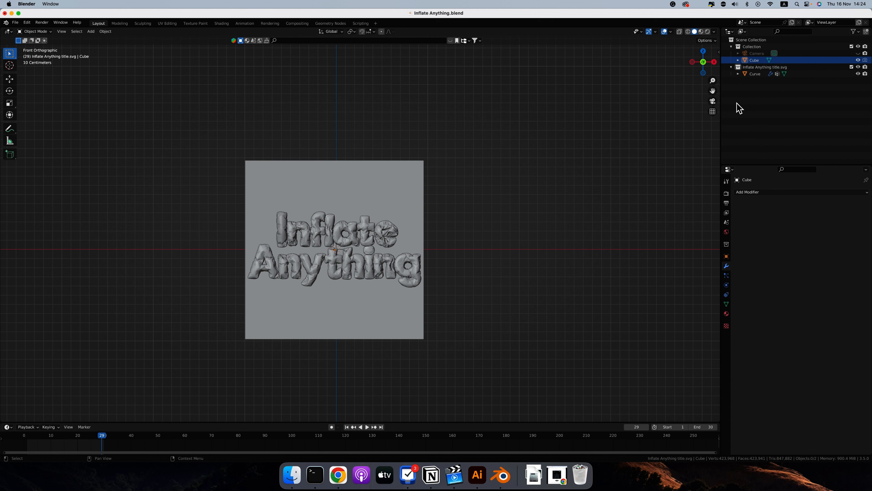
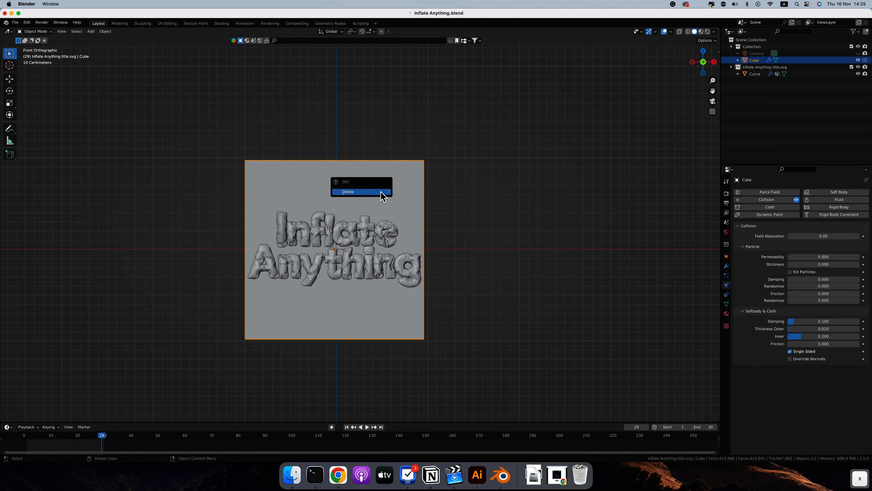
# Step: Delete the collision cube surrounding the title
pyautogui.click(376, 192)
pyautogui.moveTo(399, 201); pyautogui.dragTo(398, 202, button='middle')
pyautogui.hscroll(-10, 398, 202)
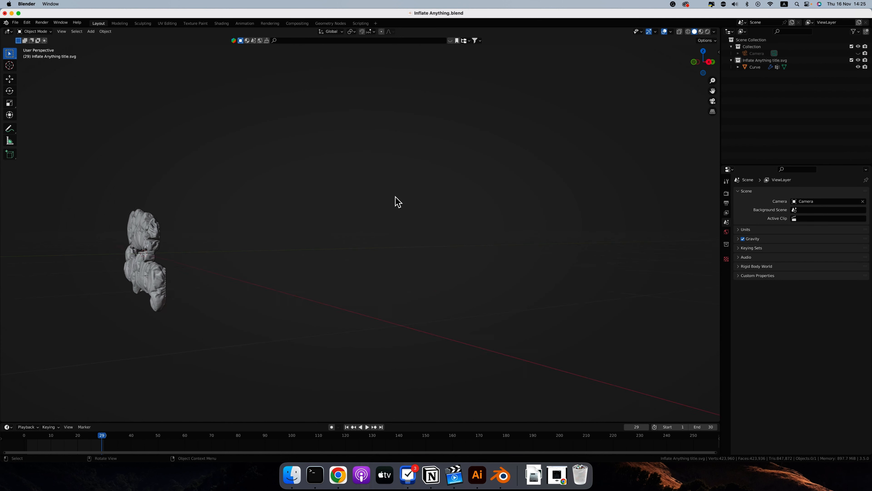
pyautogui.scroll(10, 417, 219)
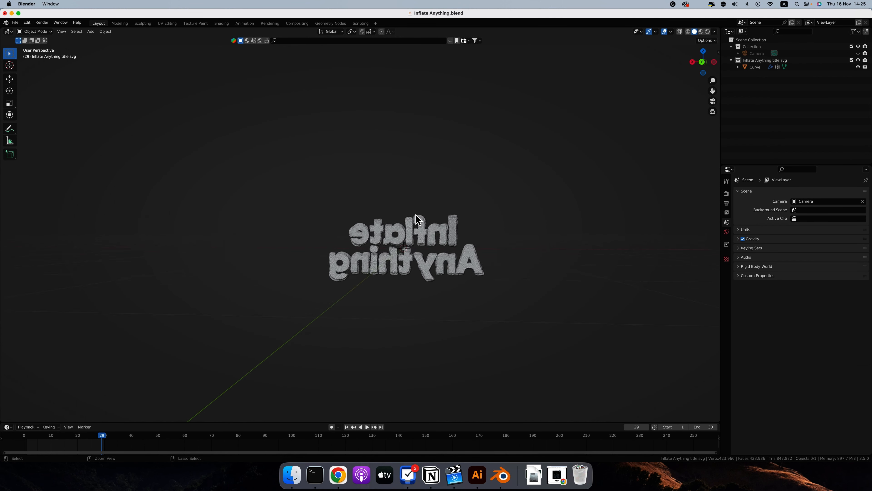
pyautogui.scroll(5, 417, 219)
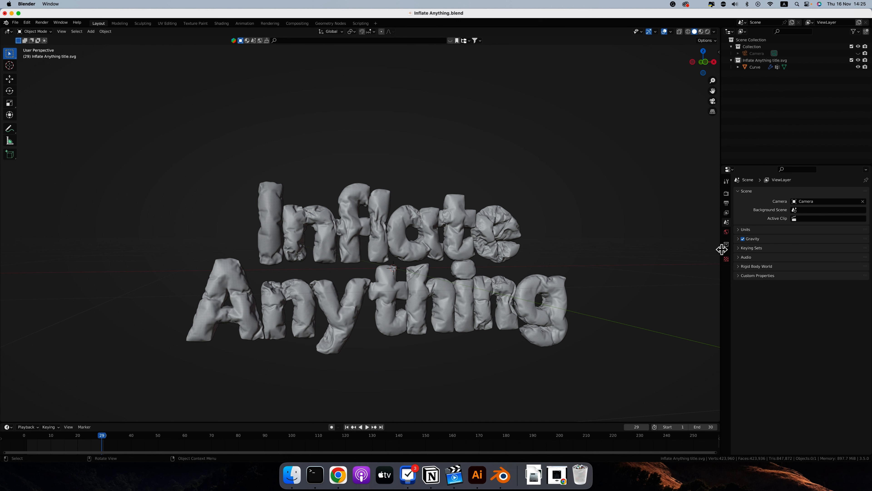
# Step: Set the Roughness of the inflated title's material to 0.060
pyautogui.click(504, 254)
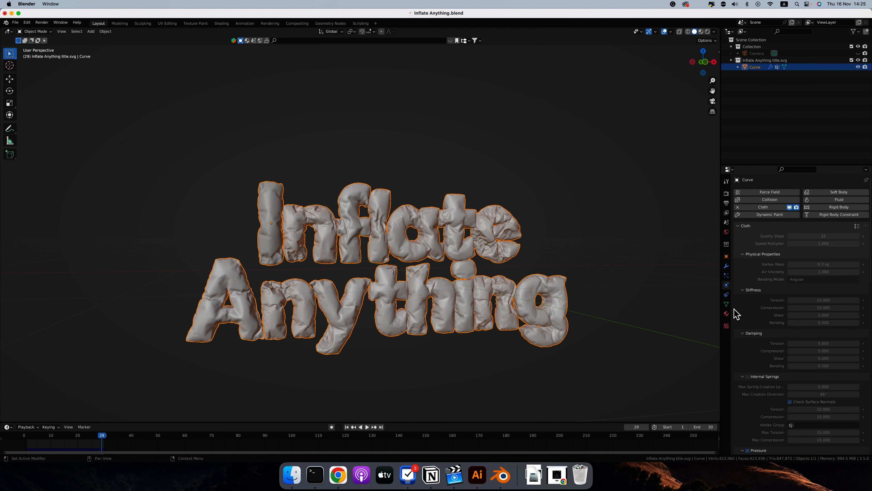
pyautogui.click(727, 313)
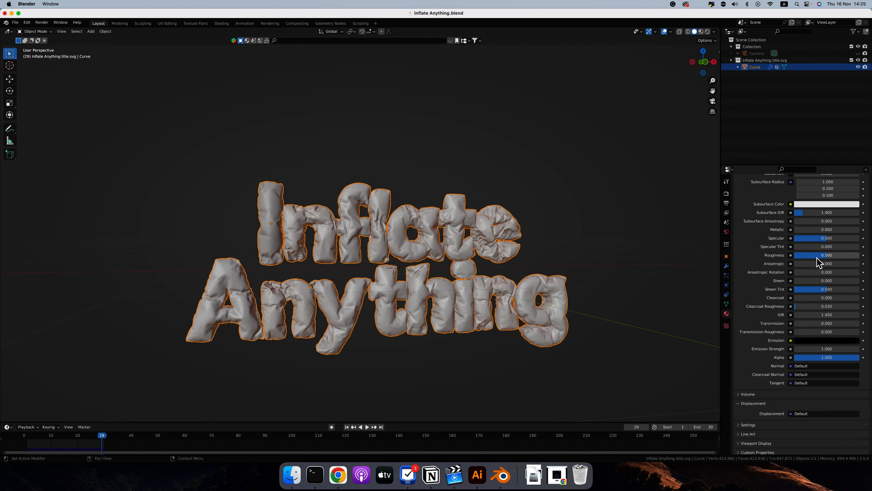
pyautogui.moveTo(826, 259); pyautogui.dragTo(792, 255)
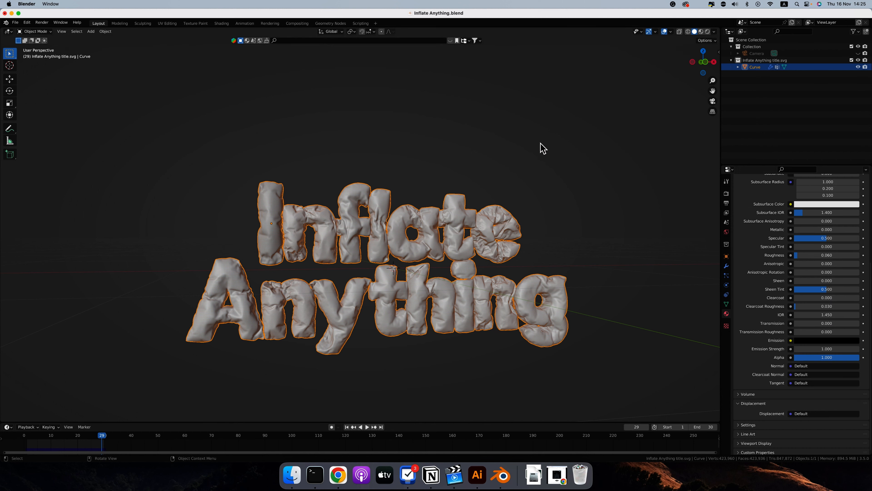
# Step: View the title through the camera and apply its Cloth modifier
pyautogui.press('0')
pyautogui.scroll(6, 365, 238)
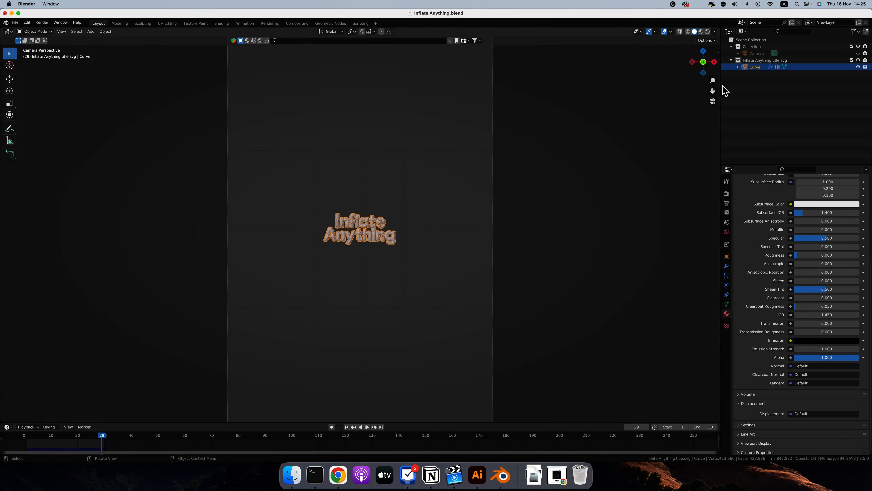
pyautogui.click(726, 265)
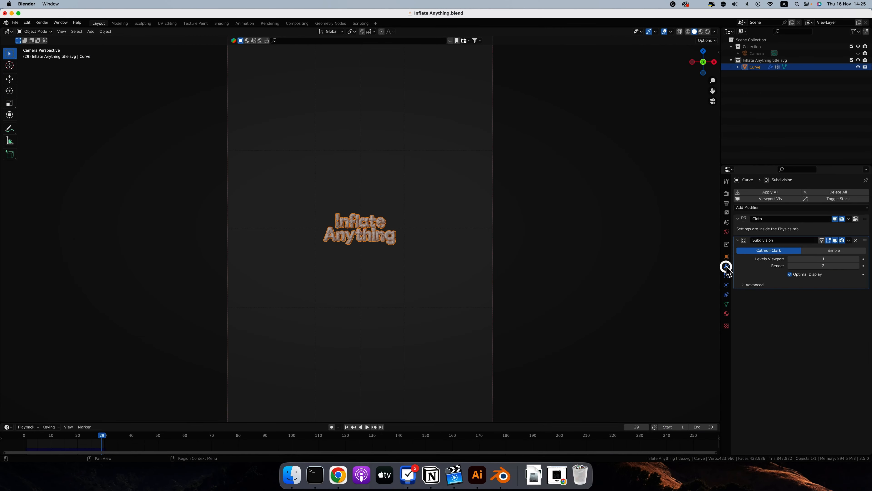
pyautogui.click(812, 226)
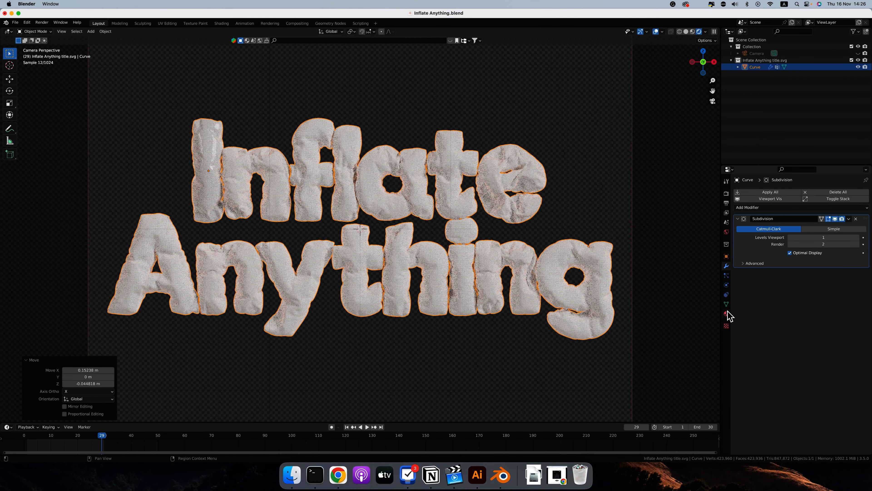
# Step: Hide the viewport overlays and set the Base Color of the title's first material to bright green
pyautogui.click(726, 313)
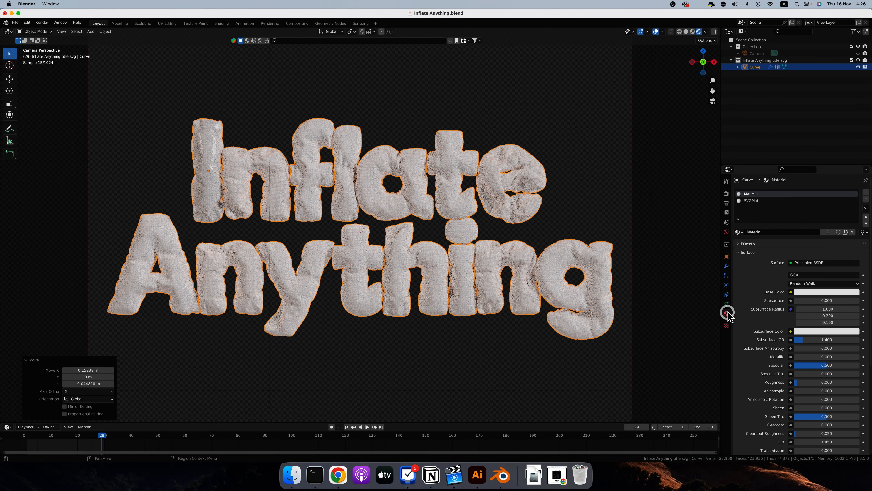
pyautogui.scroll(-5, 758, 312)
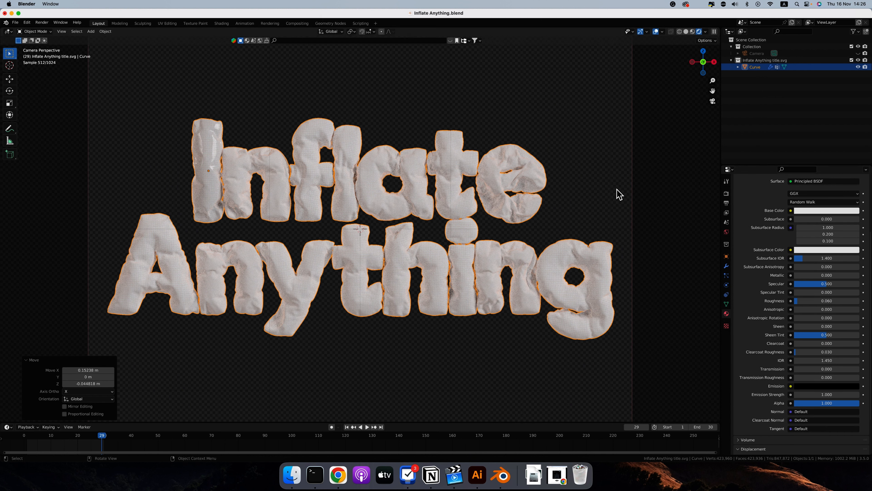
pyautogui.click(655, 32)
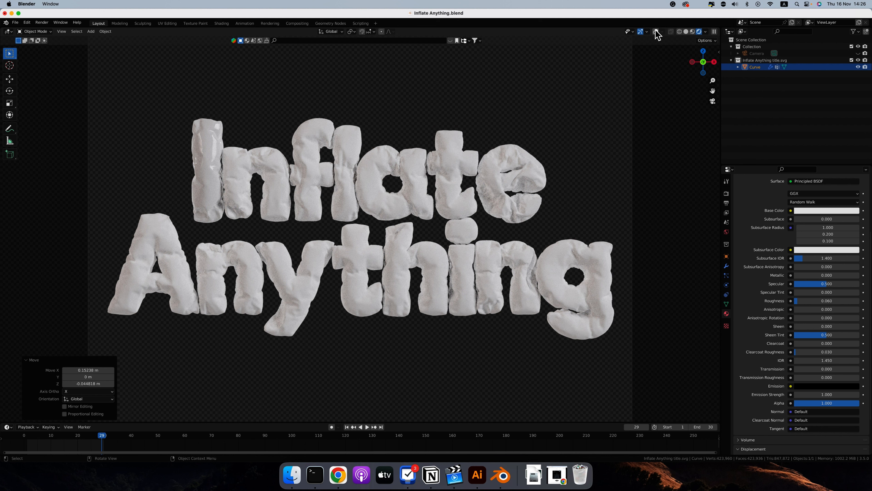
pyautogui.click(814, 212)
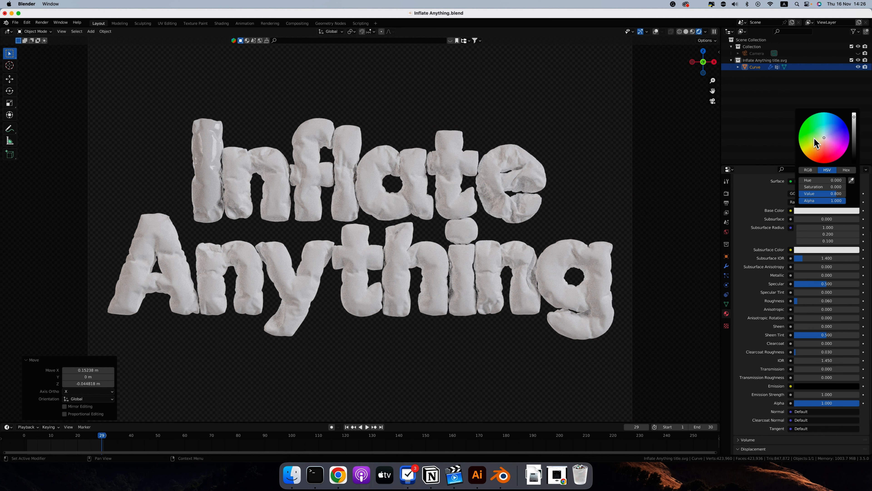
pyautogui.click(808, 133)
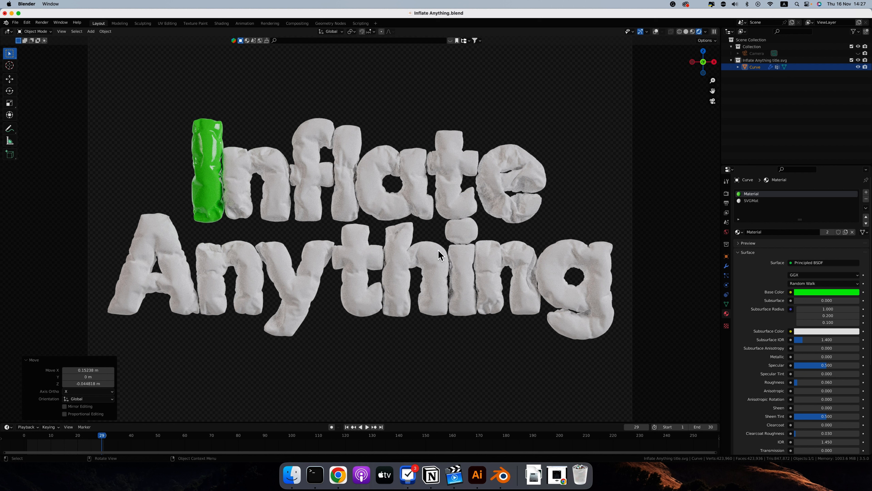
# Step: Remove the SVGMat material slot from the title and set the remaining material's Base Color to pink
pyautogui.click(758, 201)
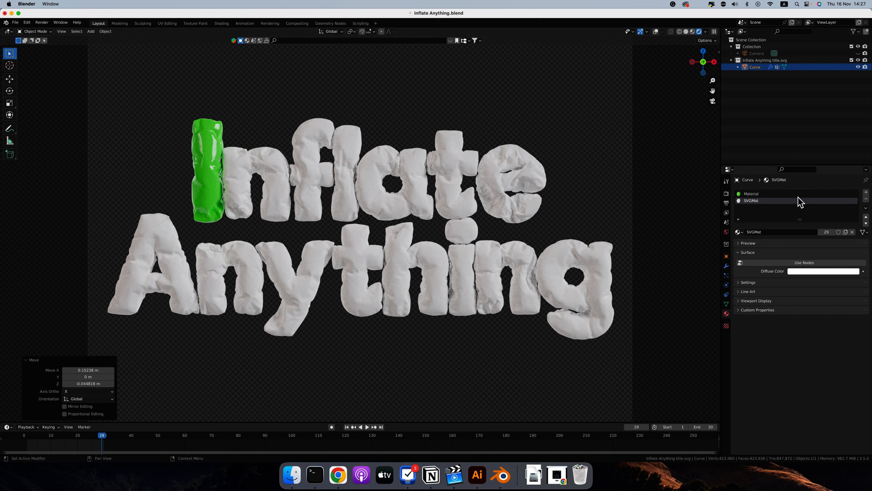
pyautogui.click(866, 199)
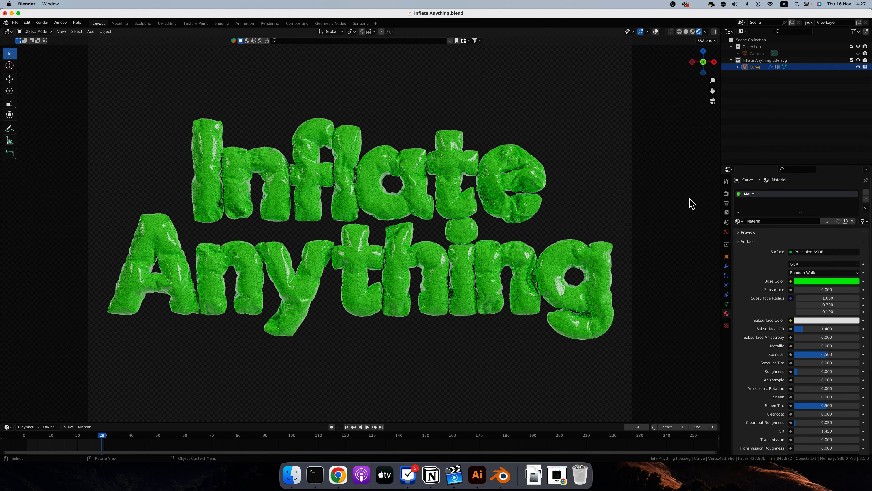
pyautogui.click(807, 281)
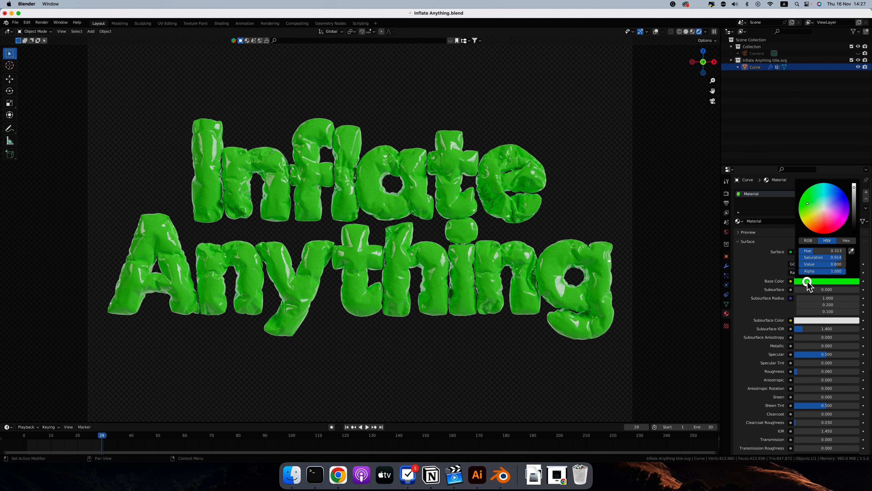
pyautogui.click(835, 221)
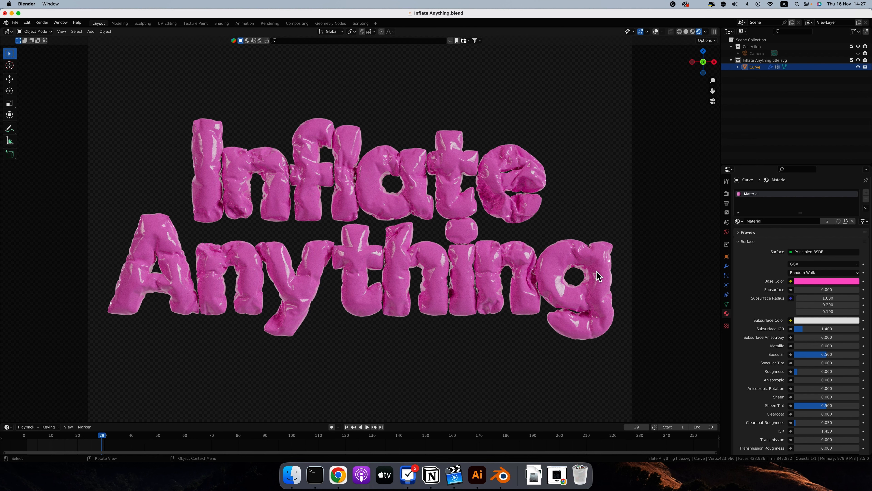
pyautogui.press('KP_0')
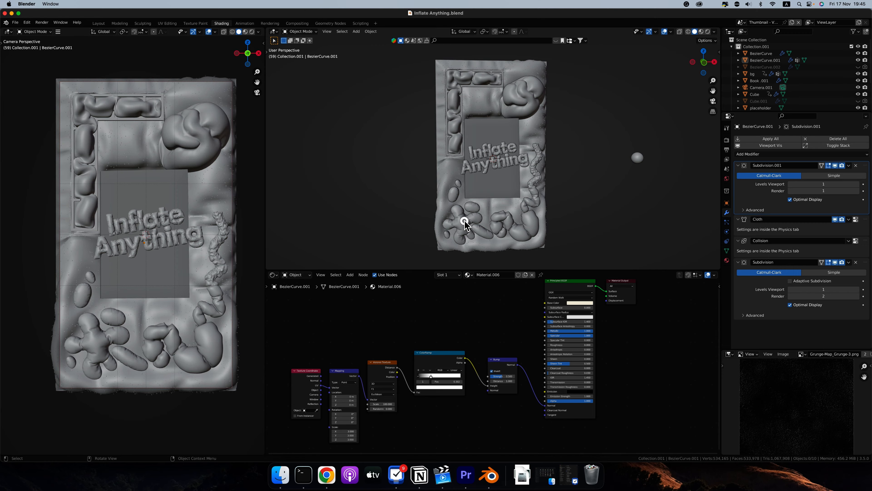
# Step: Select the splat shape near the scene's lower edge and check its uninflated base mesh in Edit Mode, ending in Object Mode
pyautogui.click(465, 221)
pyautogui.click(470, 168)
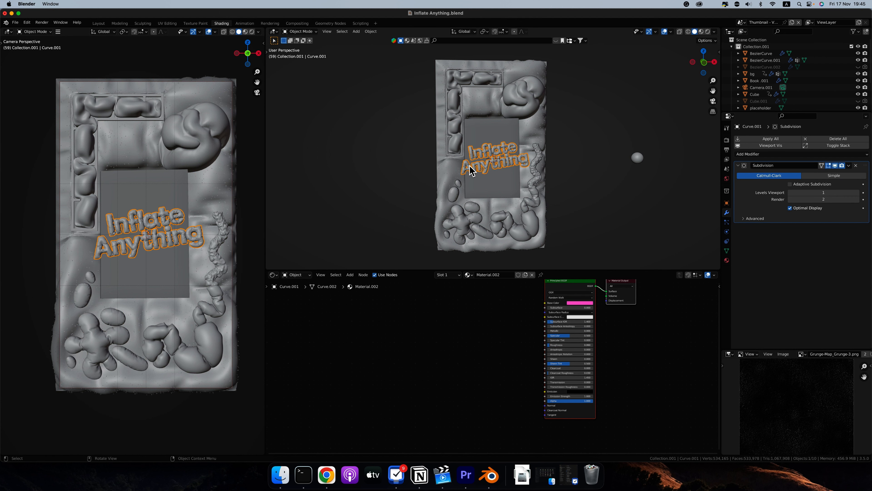
pyautogui.click(465, 221)
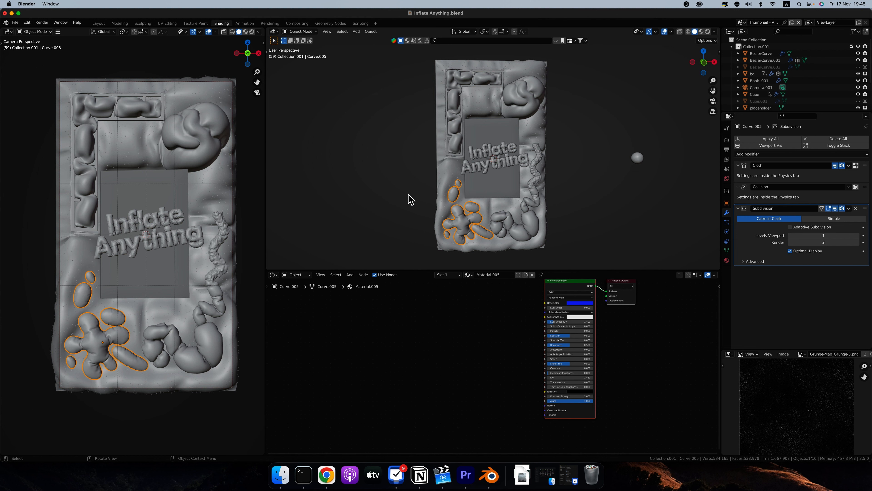
pyautogui.press('Tab')
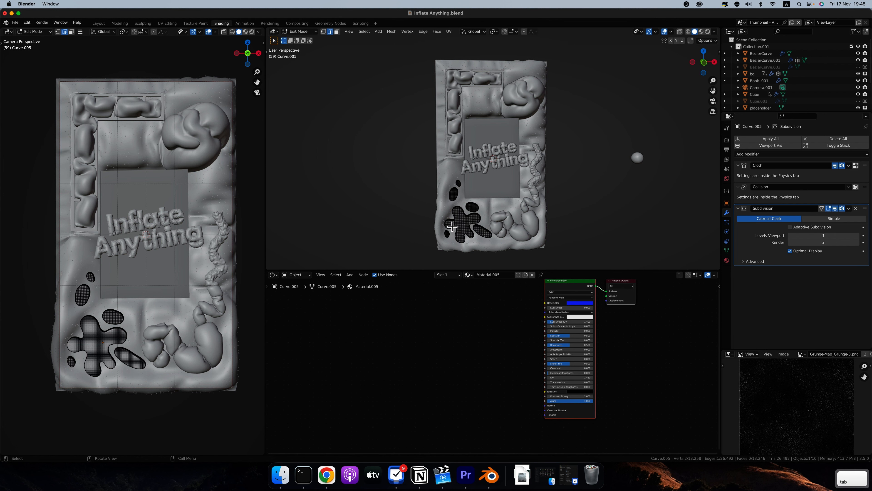
pyautogui.press('Tab')
pyautogui.keyDown('shift'); pyautogui.moveTo(405, 220); pyautogui.dragTo(408, 201, button='middle'); pyautogui.keyUp('shift')
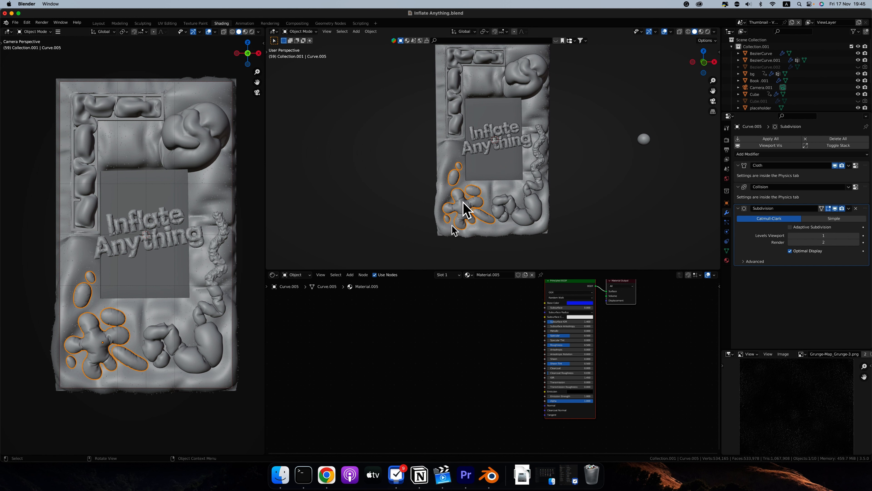
pyautogui.keyDown('shift'); pyautogui.moveTo(543, 143); pyautogui.dragTo(537, 152, button='middle'); pyautogui.keyUp('shift')
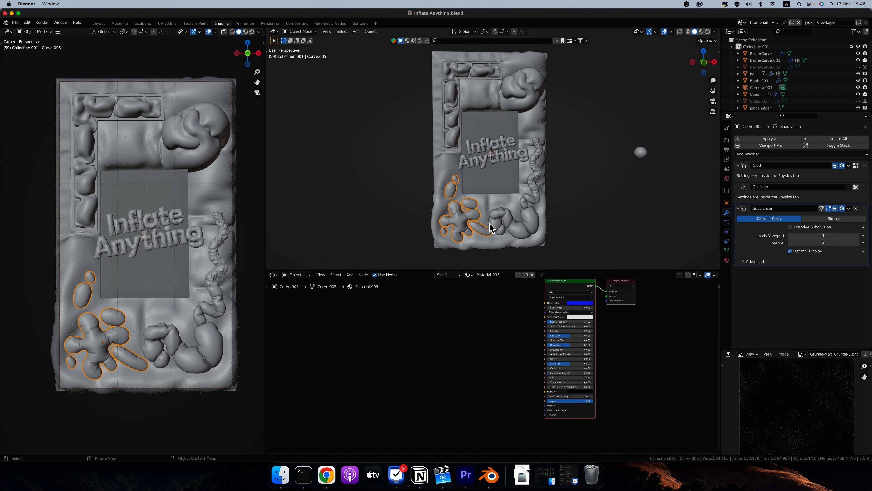
# Step: Select the winding inflated tube beside the book and examine its vertex weights in Weight Paint mode from several angles
pyautogui.click(539, 147)
pyautogui.click(300, 31)
pyautogui.click(304, 69)
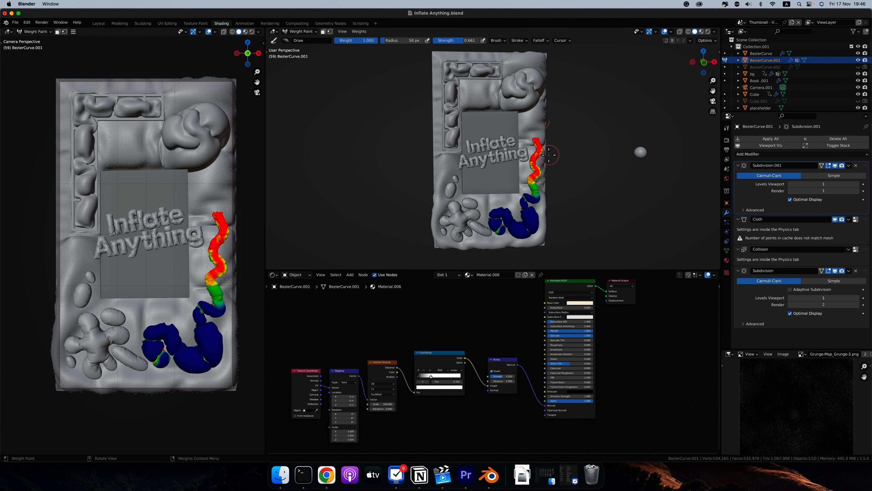
pyautogui.moveTo(548, 155); pyautogui.dragTo(539, 240, button='middle')
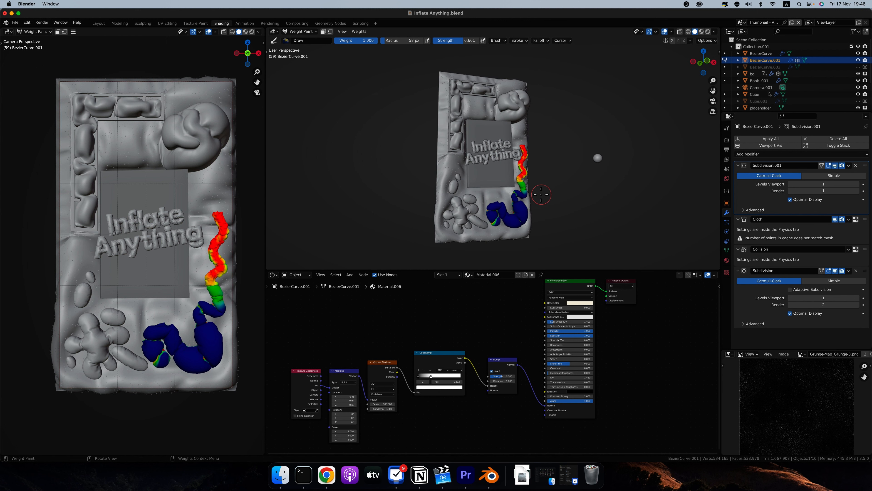
pyautogui.moveTo(549, 195); pyautogui.dragTo(541, 195, button='middle')
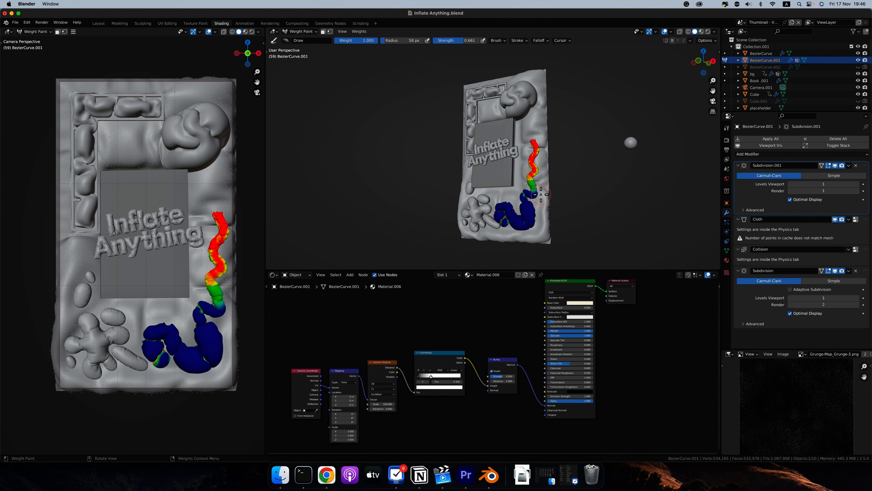
pyautogui.keyDown('ctrl'); pyautogui.moveTo(532, 149); pyautogui.dragTo(571, 150, button='middle'); pyautogui.keyUp('ctrl')
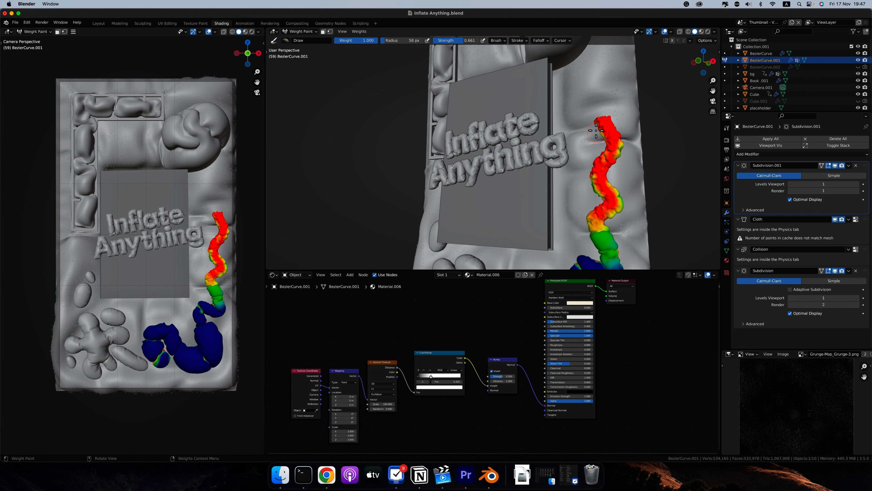
pyautogui.scroll(-10, 593, 201)
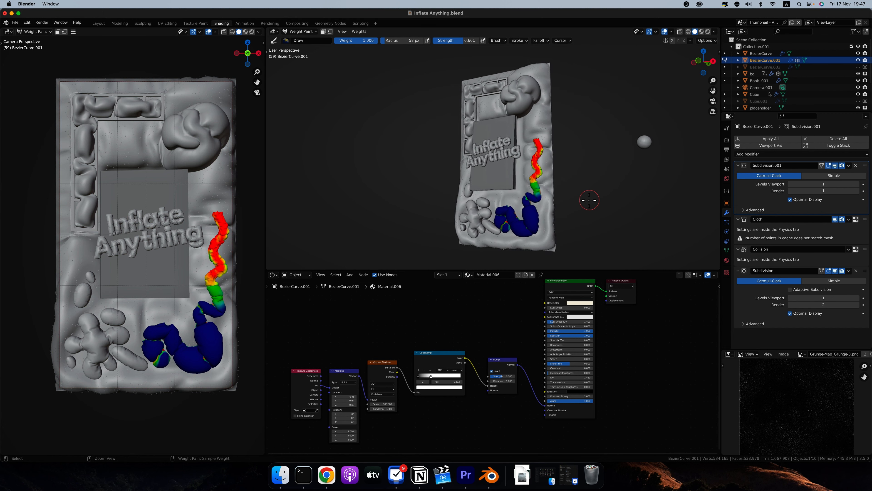
pyautogui.keyDown('ctrl'); pyautogui.scroll(4, 520, 177); pyautogui.keyUp('ctrl')
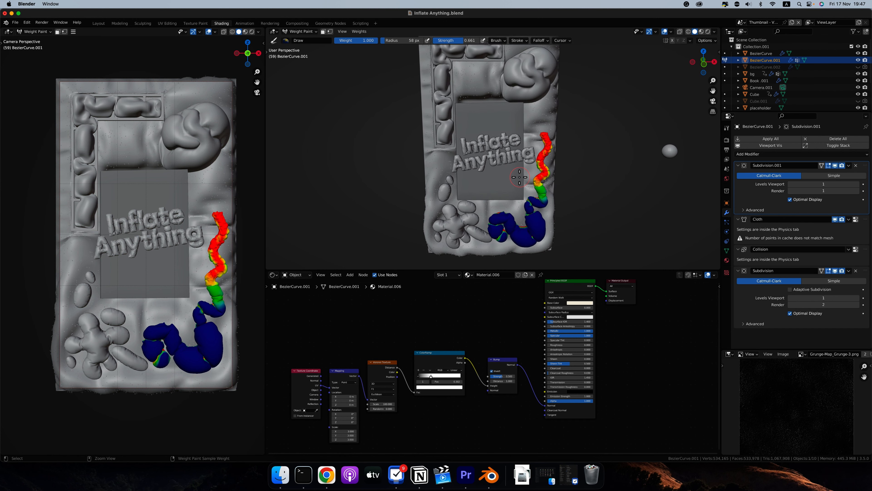
# Step: Check the winding tube's uninflated base mesh in Edit Mode and return the tube to Object Mode
pyautogui.press('Tab')
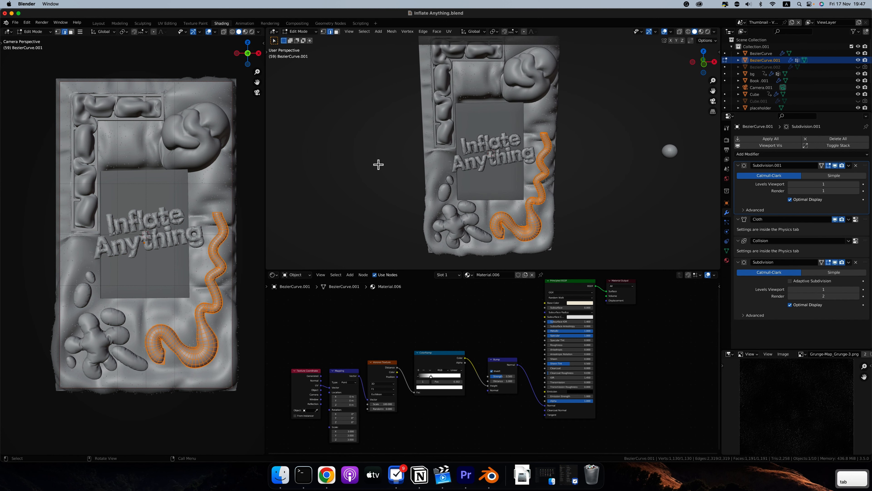
pyautogui.press('Tab')
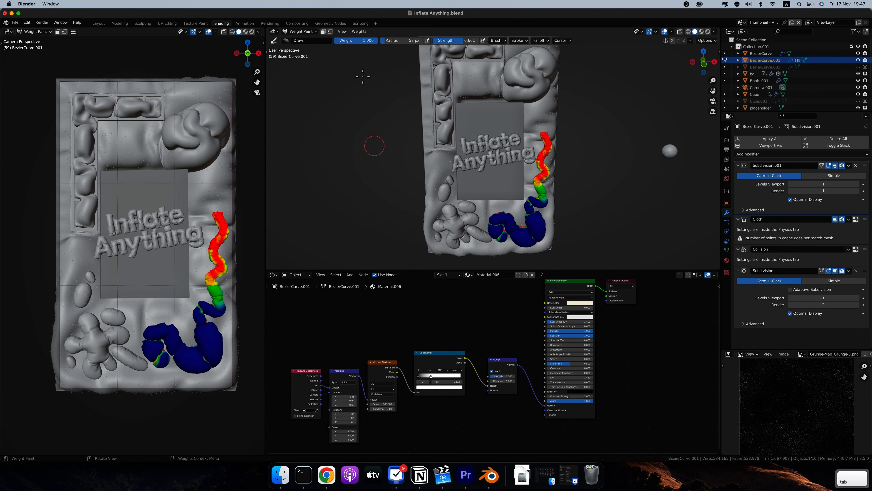
pyautogui.click(299, 31)
pyautogui.click(301, 40)
pyautogui.scroll(-2, 439, 135)
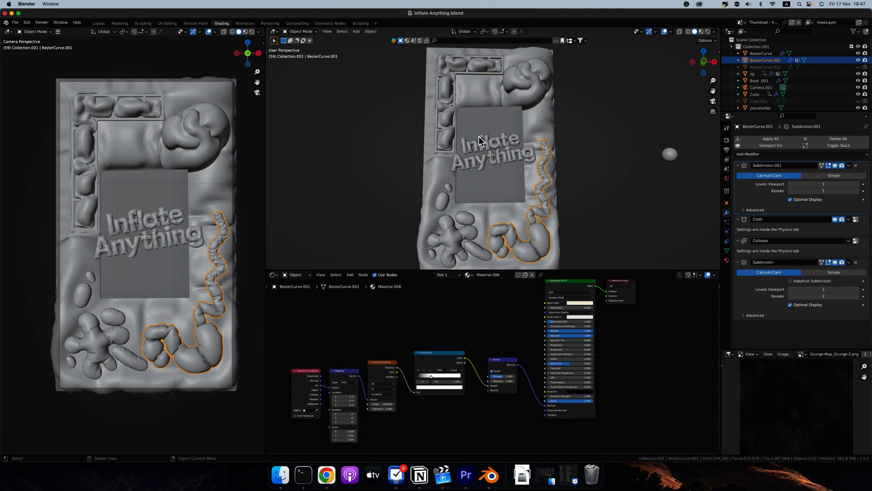
# Step: Select the wooden frame and the inflated mesh inside it, check that mesh's base shape in Edit Mode and show its physics settings
pyautogui.click(457, 137)
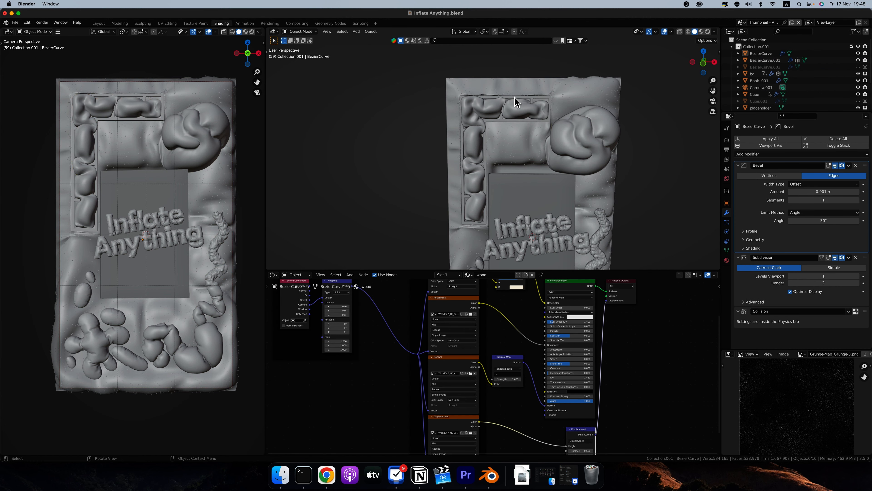
pyautogui.click(515, 102)
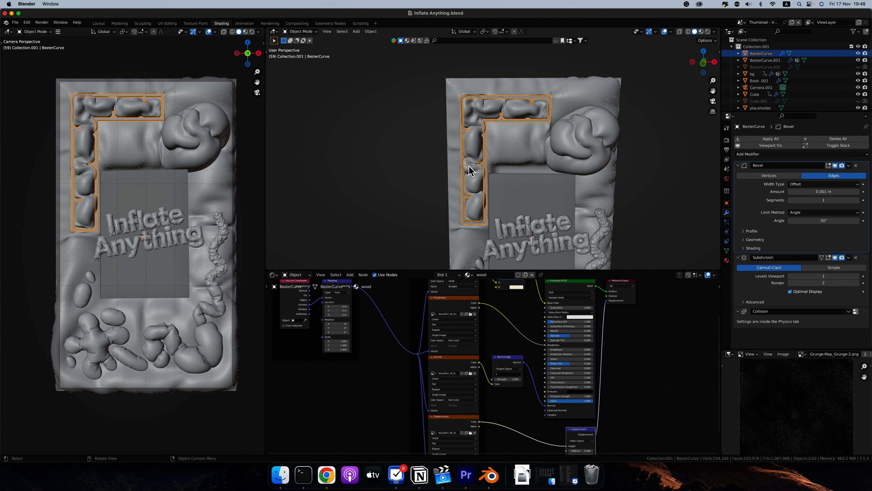
pyautogui.click(518, 110)
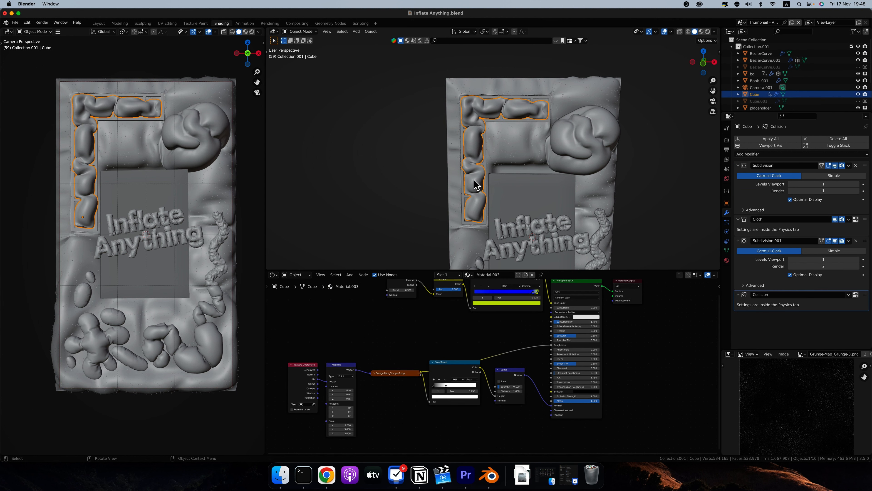
pyautogui.press('Tab')
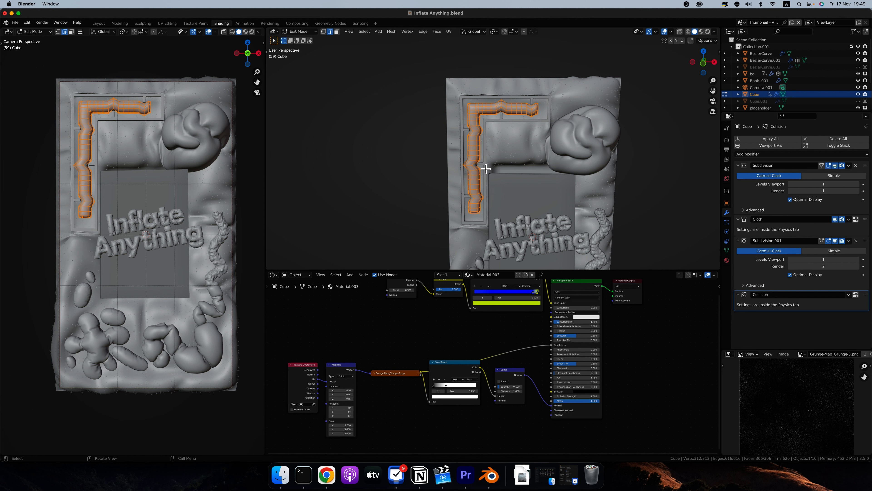
pyautogui.moveTo(486, 169); pyautogui.dragTo(491, 164, button='middle')
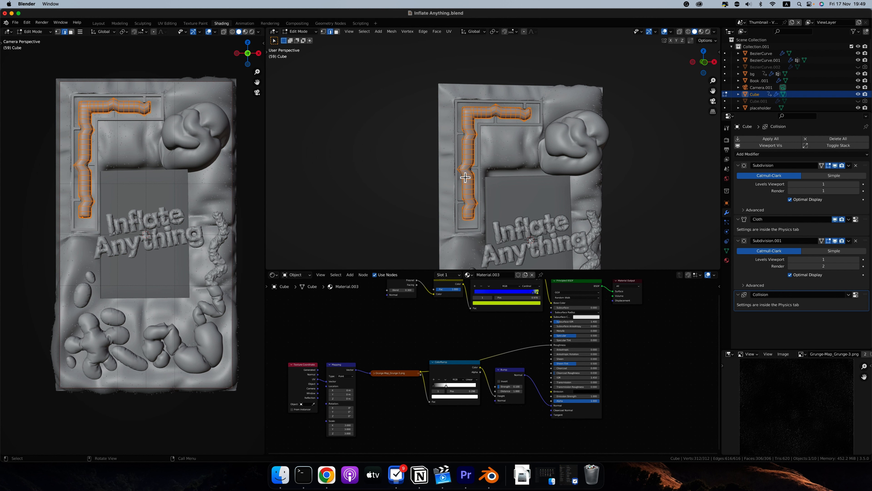
pyautogui.click(727, 231)
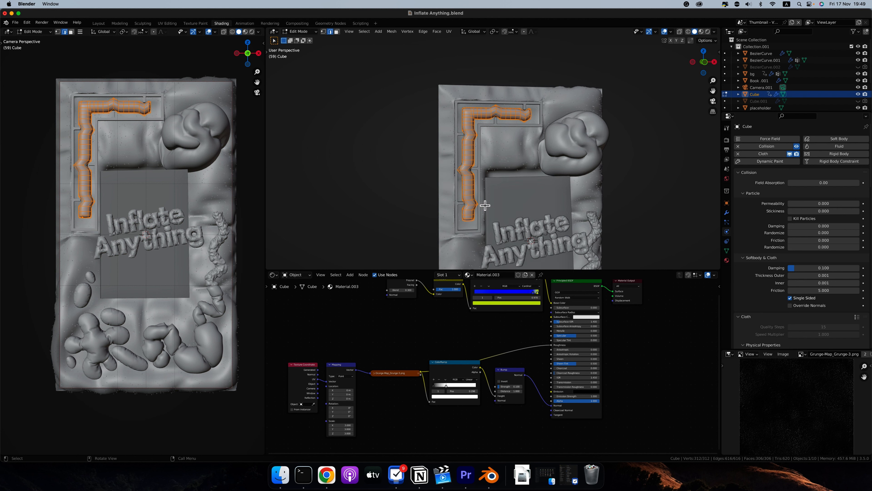
pyautogui.press('Tab')
# Step: Examine the framed inflated mesh from the side and temporarily show the hidden Cube.001 object
pyautogui.scroll(3, 376, 168)
pyautogui.scroll(-2, 377, 169)
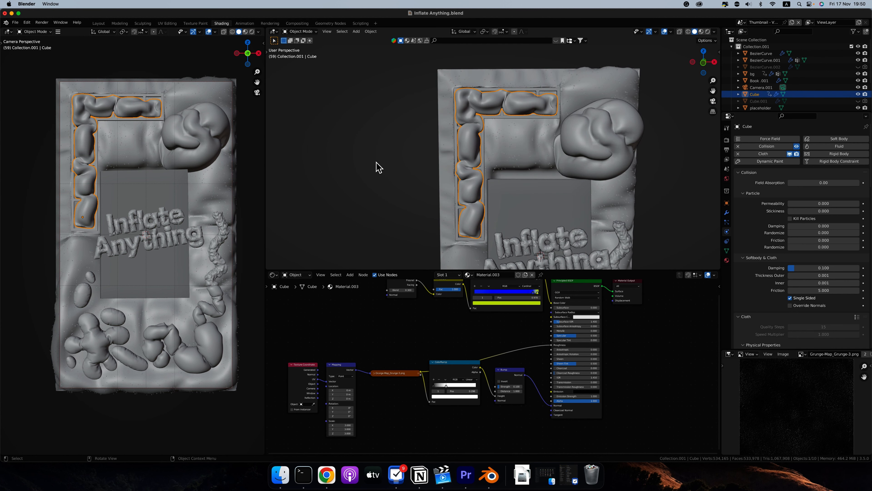
pyautogui.moveTo(378, 166); pyautogui.dragTo(405, 142, button='middle')
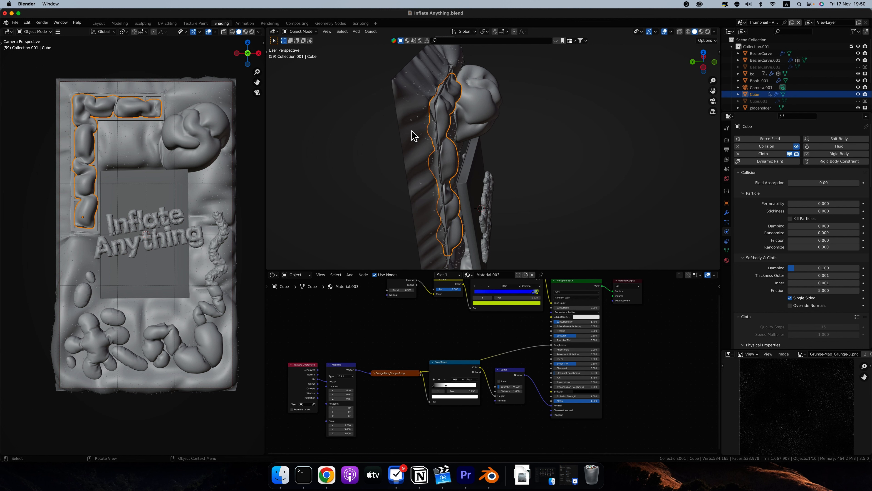
pyautogui.click(858, 101)
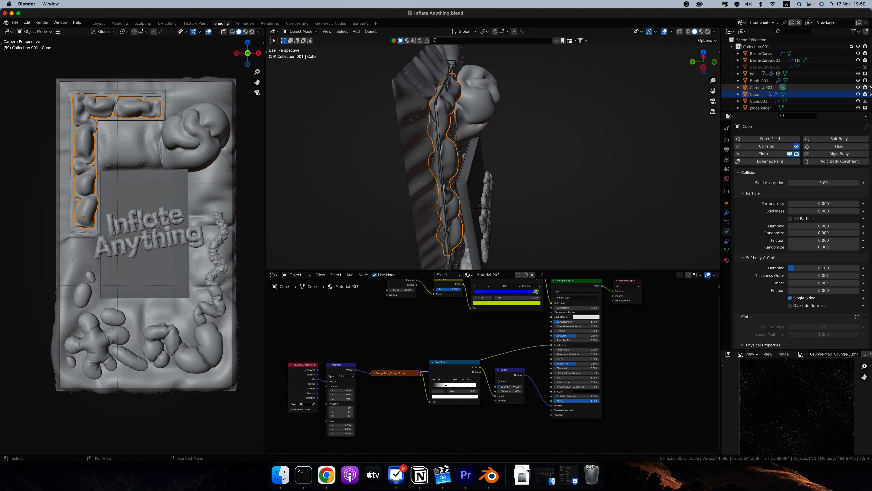
pyautogui.click(858, 101)
pyautogui.hscroll(5, 510, 121)
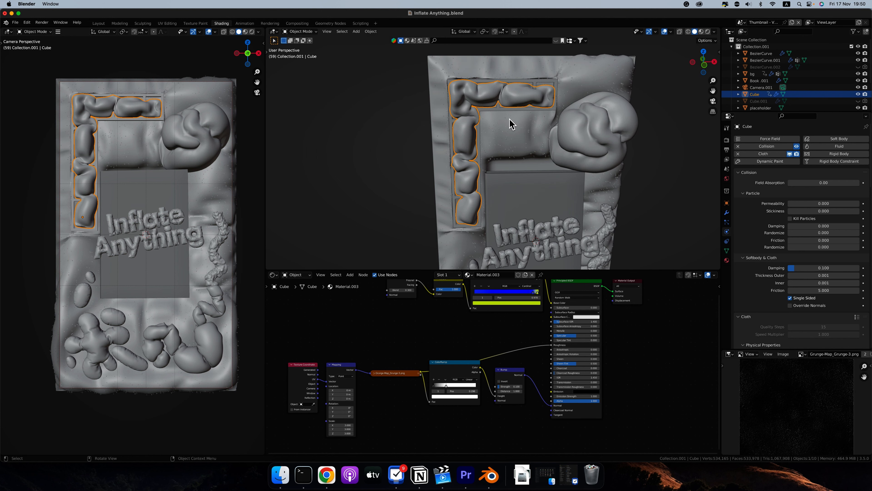
pyautogui.keyDown('ctrl'); pyautogui.scroll(-3, 508, 121); pyautogui.keyUp('ctrl')
pyautogui.keyDown('ctrl'); pyautogui.scroll(-1, 511, 125); pyautogui.keyUp('ctrl')
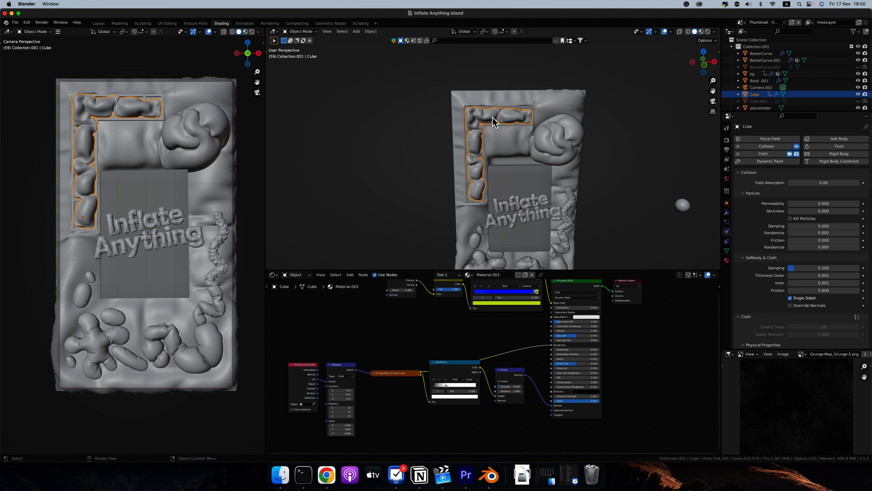
# Step: Select the folded inflated ball in the scene's upper corner and show its base sphere mesh in Edit Mode
pyautogui.scroll(1, 553, 124)
pyautogui.moveTo(553, 124); pyautogui.dragTo(594, 145, button='middle')
pyautogui.click(588, 134)
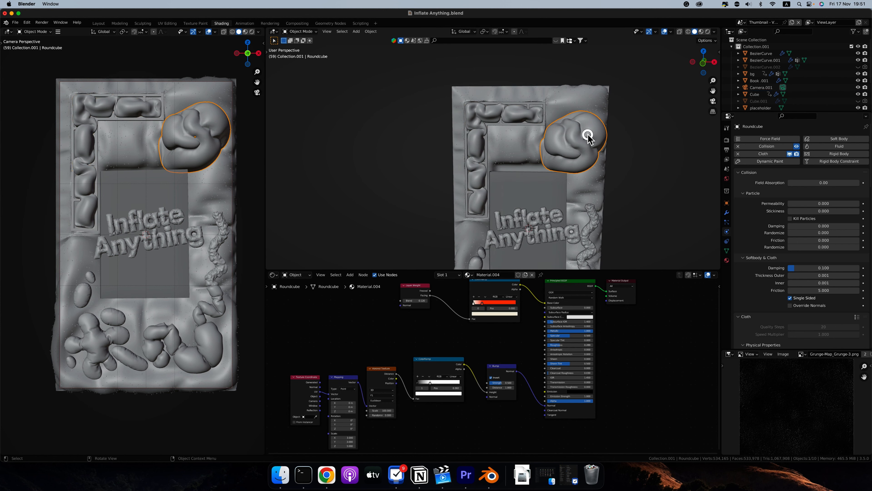
pyautogui.scroll(1, 591, 137)
pyautogui.keyDown('alt'); pyautogui.keyDown('shift'); pyautogui.moveTo(659, 158); pyautogui.dragTo(651, 161); pyautogui.keyUp('shift'); pyautogui.keyUp('alt')
pyautogui.scroll(2, 600, 145)
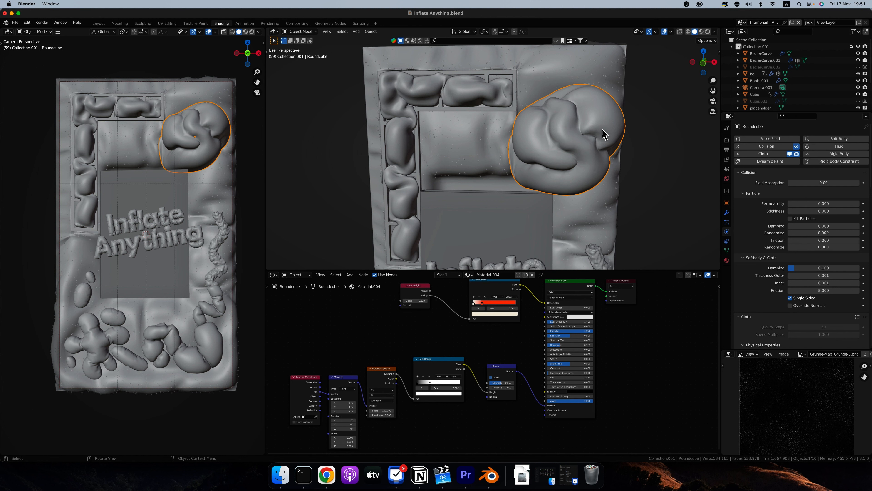
pyautogui.press('Tab')
pyautogui.scroll(3, 575, 145)
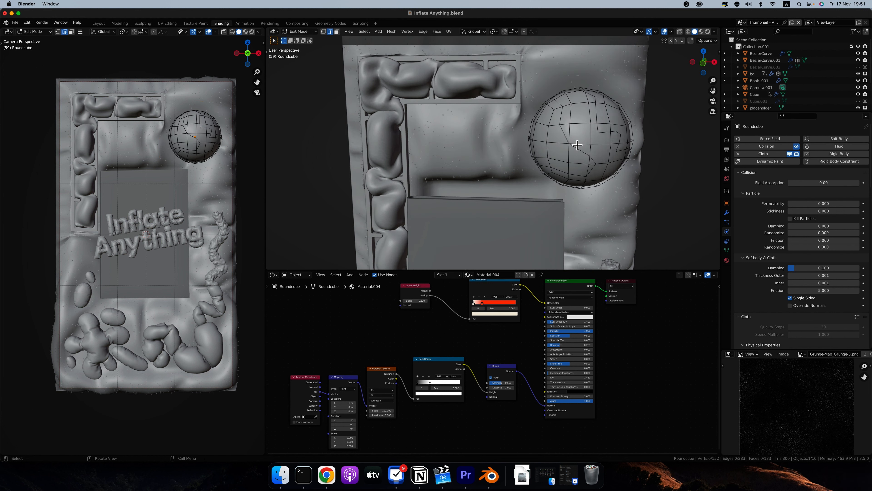
# Step: Examine the edge pattern around the base sphere from several angles and return the ball to Object Mode
pyautogui.hscroll(3, 578, 145)
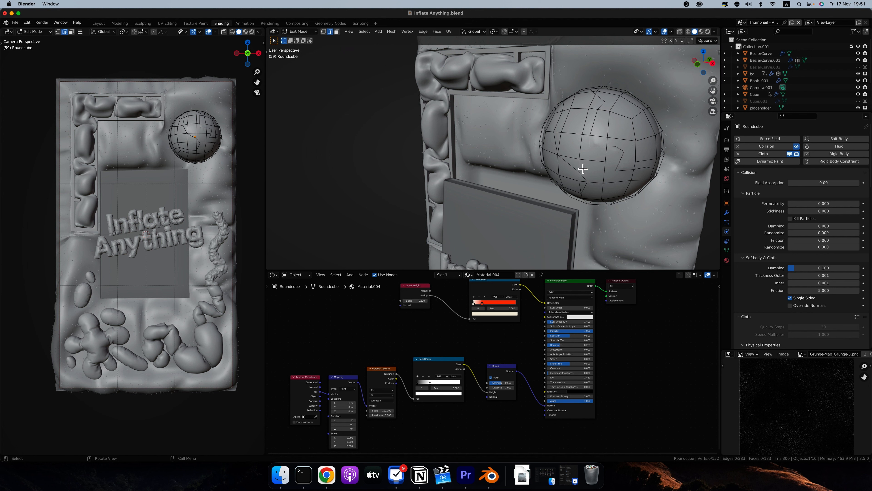
pyautogui.hscroll(-3, 585, 169)
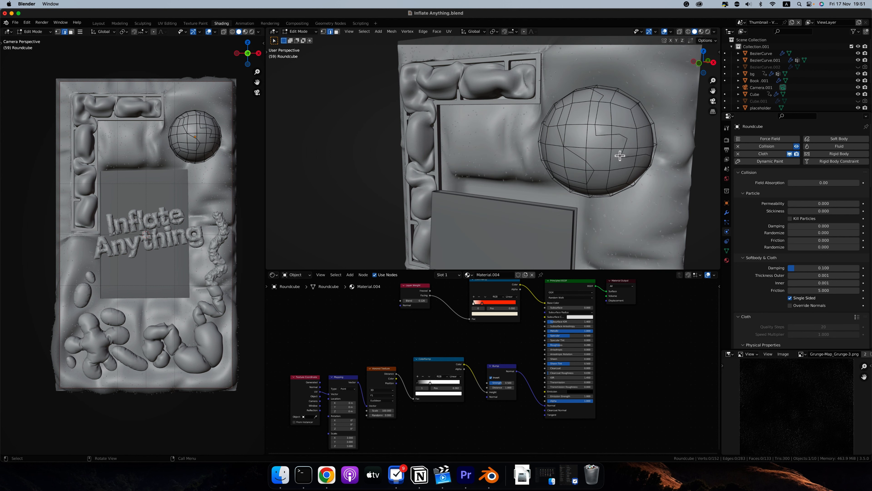
pyautogui.hscroll(-10, 620, 155)
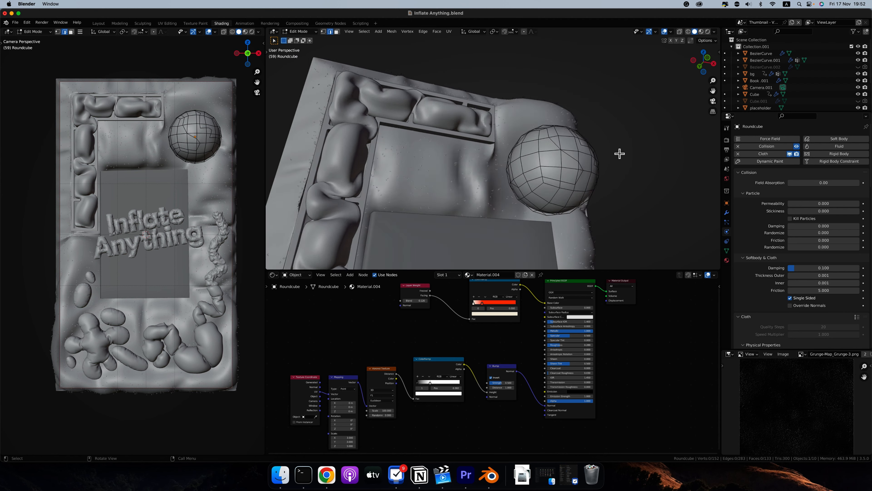
pyautogui.hscroll(10, 620, 153)
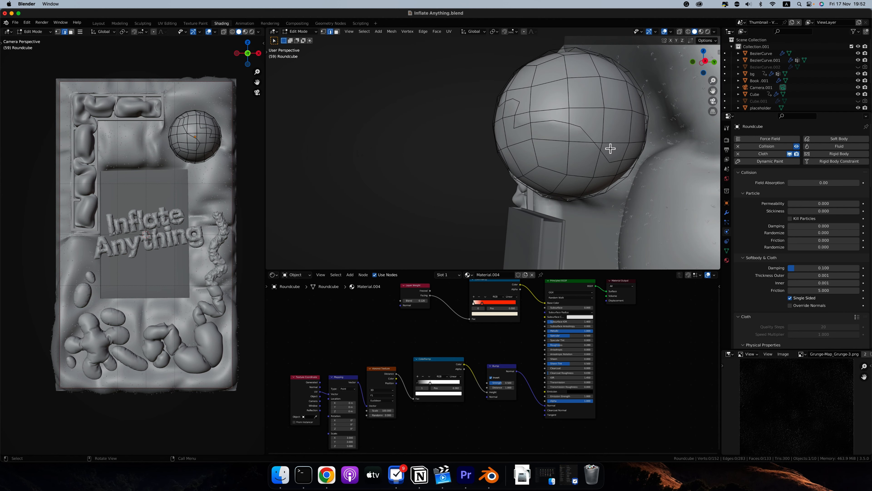
pyautogui.hscroll(-10, 610, 149)
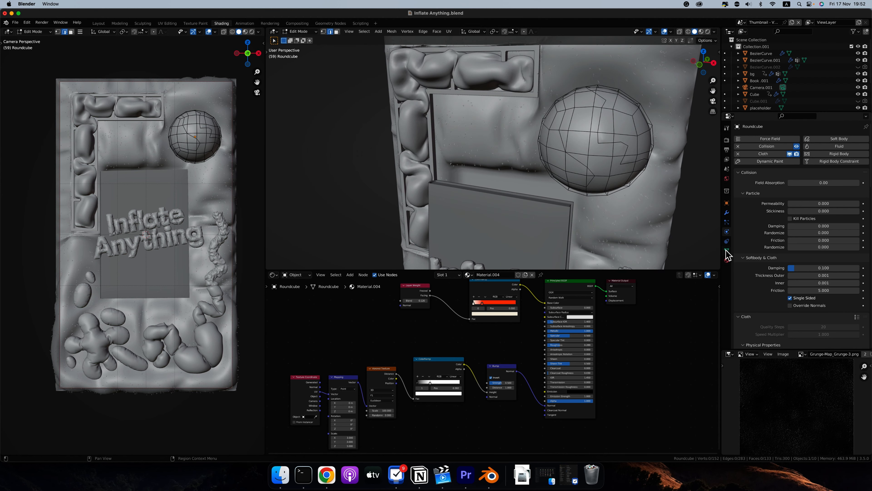
pyautogui.press('Tab')
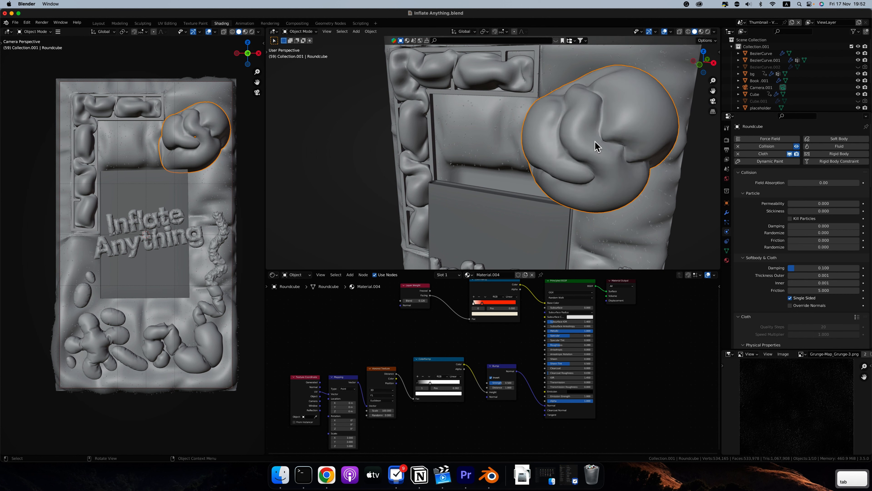
pyautogui.scroll(-5, 596, 144)
pyautogui.hscroll(-5, 595, 145)
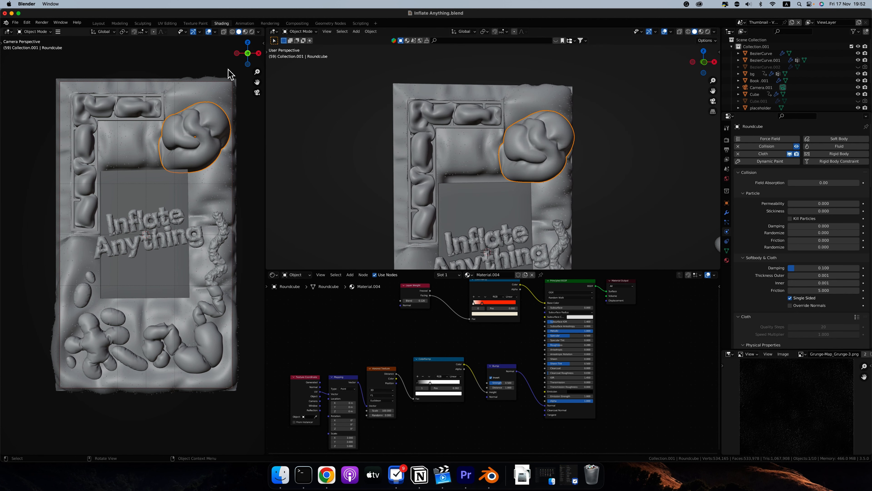
# Step: Select the bg background plane and turn on the Face Orientation overlay while viewing the scene from behind
pyautogui.click(525, 92)
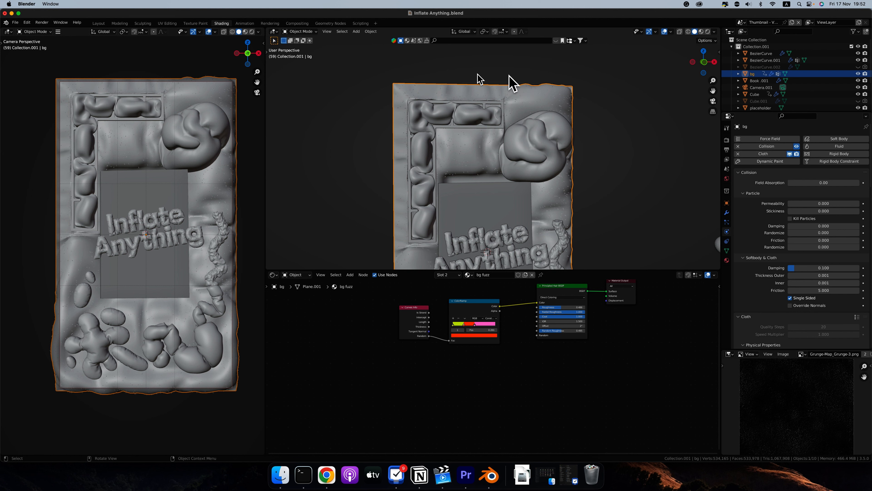
pyautogui.scroll(-3, 399, 186)
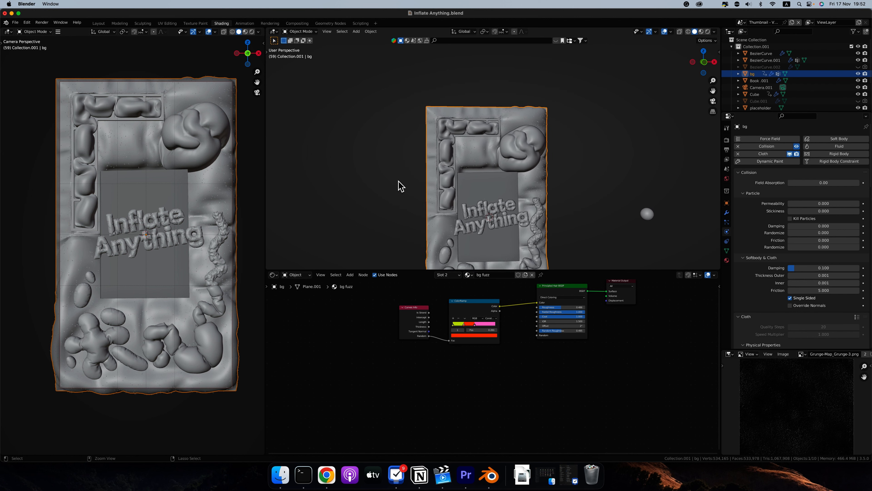
pyautogui.keyDown('ctrl'); pyautogui.scroll(-1, 399, 181); pyautogui.keyUp('ctrl')
pyautogui.keyDown('shift'); pyautogui.scroll(-3, 399, 185); pyautogui.keyUp('shift')
pyautogui.press('KP_1')
pyautogui.hscroll(-10, 428, 166)
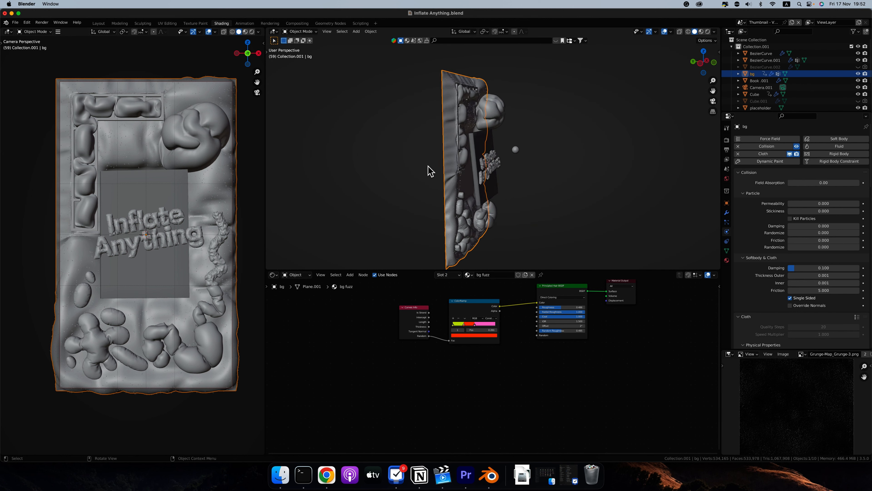
pyautogui.hscroll(-10, 429, 170)
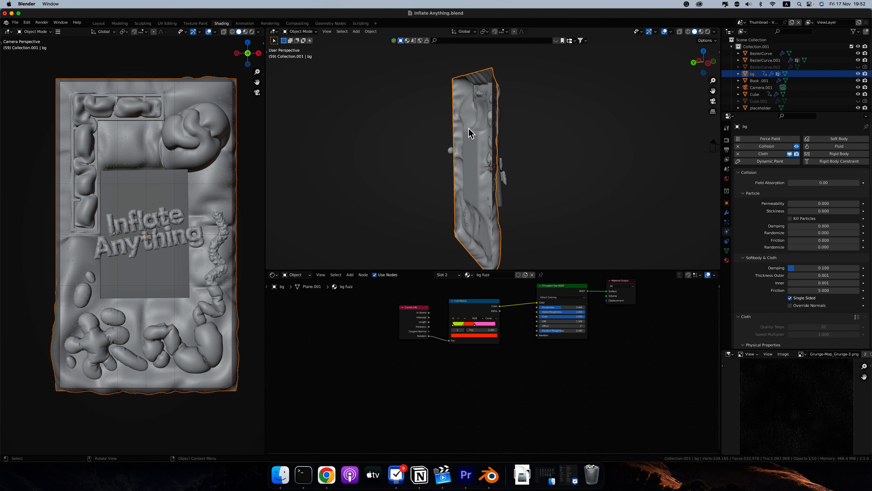
pyautogui.click(671, 31)
pyautogui.click(628, 161)
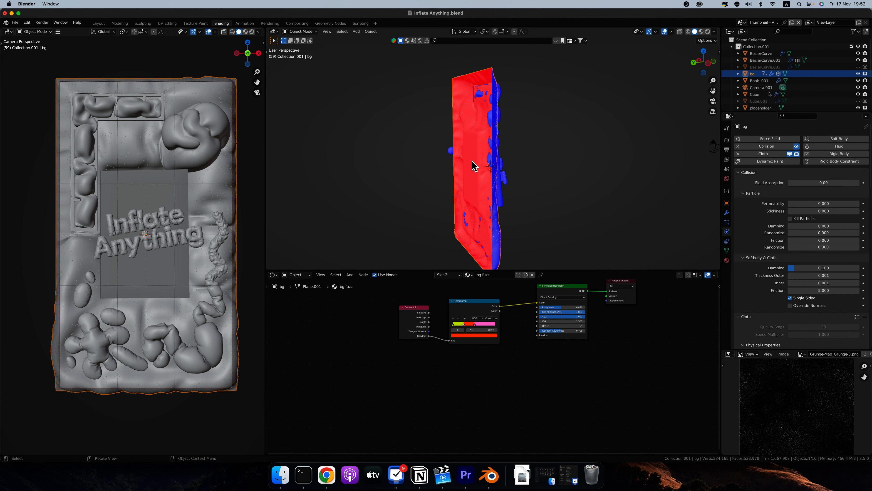
# Step: Check the face orientation around the bg plane and select the vertices of its pin group in Edit Mode
pyautogui.hscroll(-10, 476, 141)
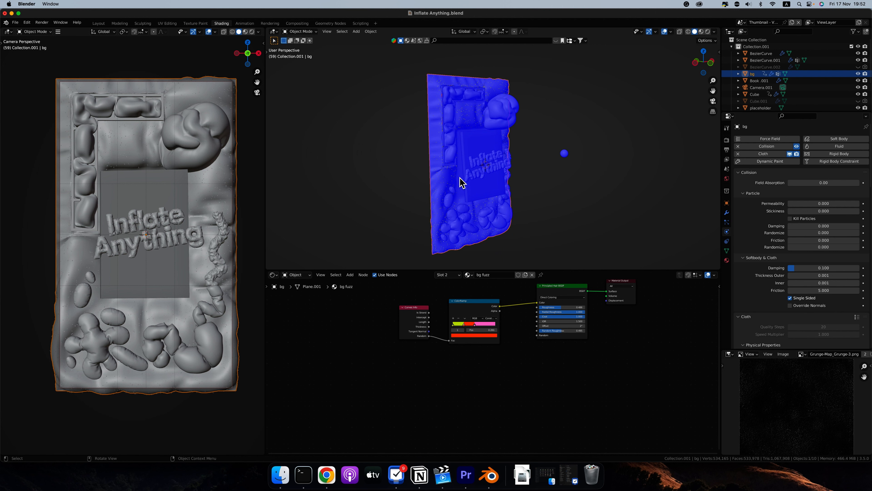
pyautogui.hscroll(-5, 478, 187)
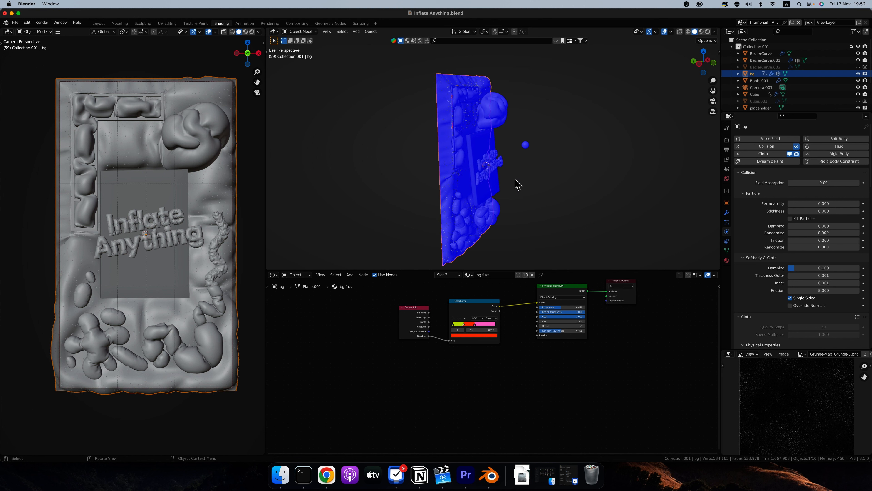
pyautogui.press('KP_1')
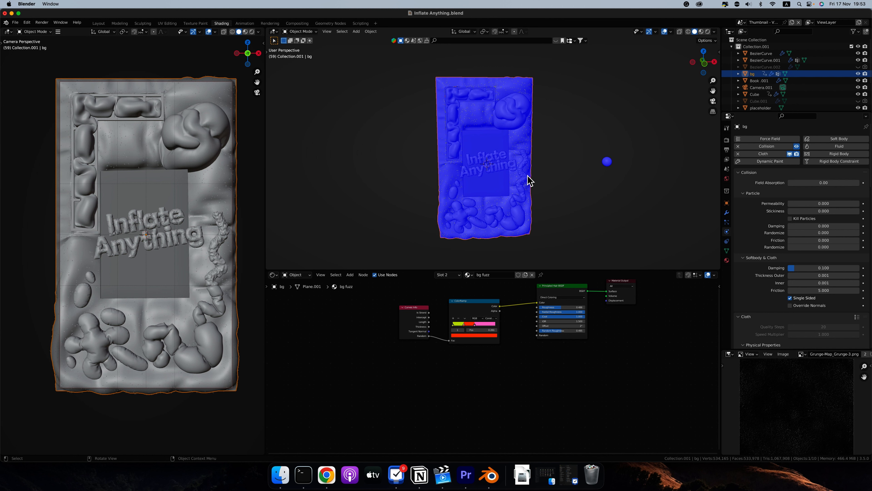
pyautogui.hscroll(5, 528, 180)
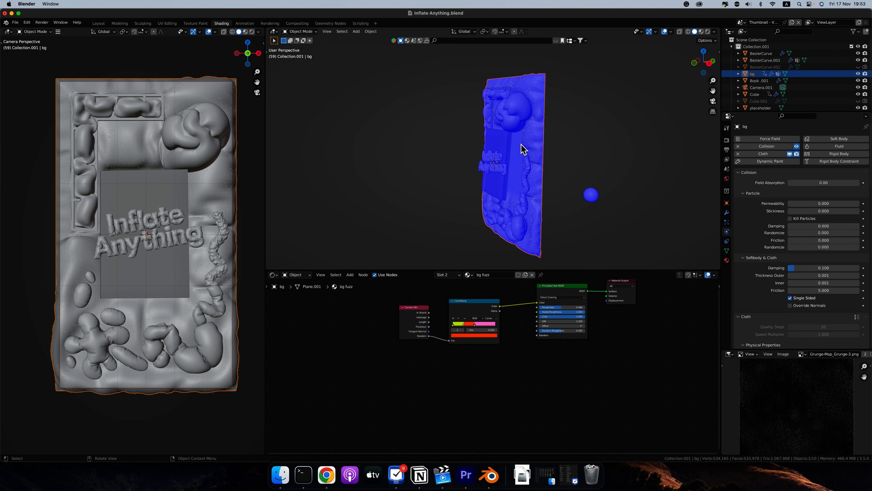
pyautogui.press('Tab')
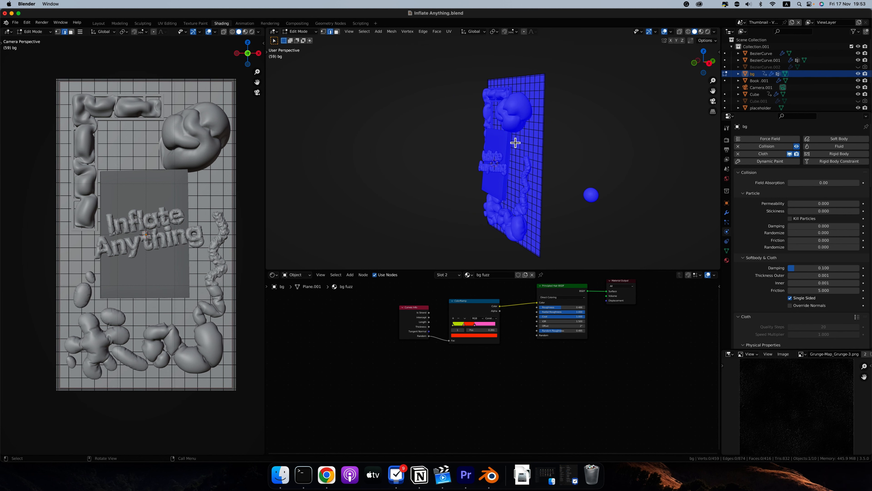
pyautogui.click(727, 251)
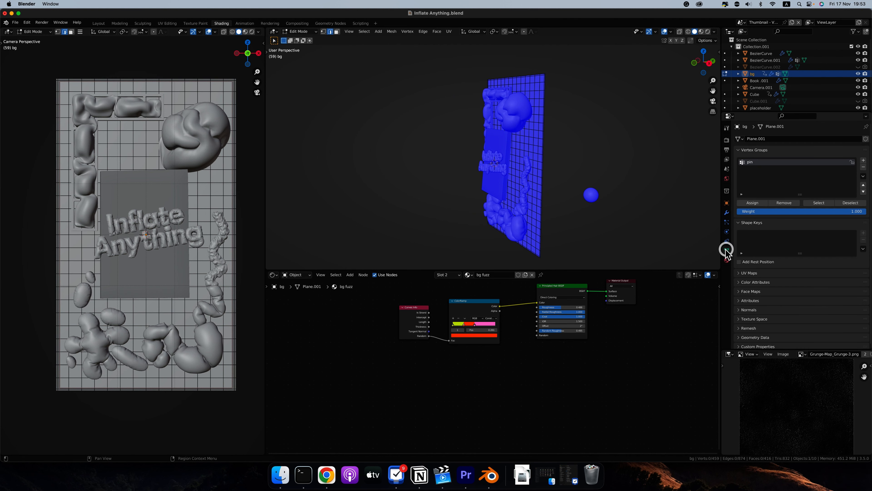
pyautogui.click(819, 203)
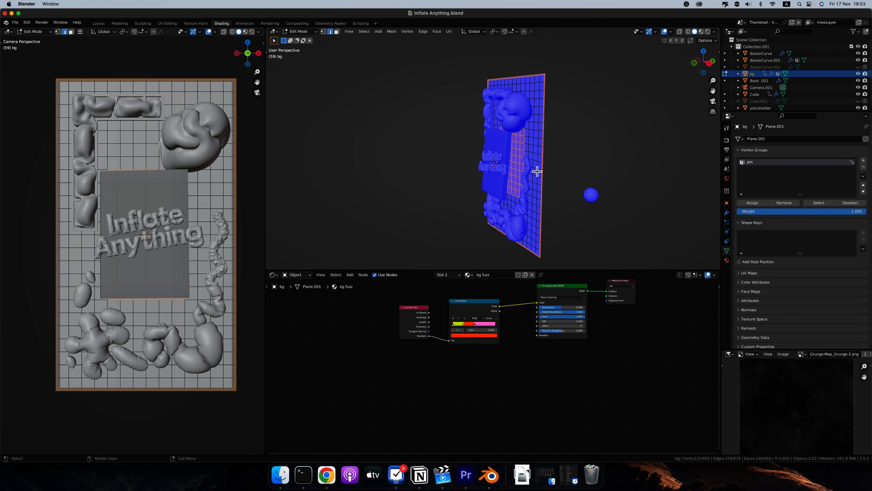
# Step: Examine the pinned border and center area of the bg plane from several angles and return it to Object Mode
pyautogui.hscroll(-10, 506, 161)
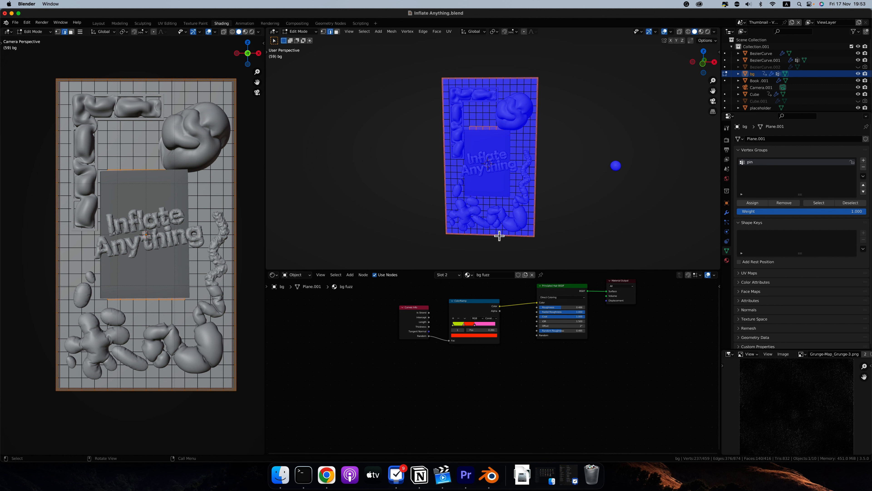
pyautogui.moveTo(526, 133)
pyautogui.mouseDown(button='middle')
pyautogui.moveTo(502, 140)
pyautogui.moveTo(518, 137)
pyautogui.mouseUp(button='middle')
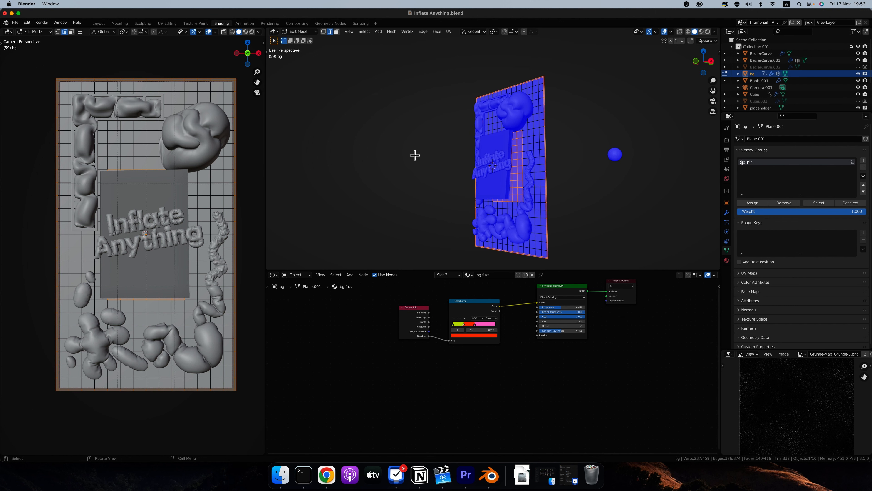
pyautogui.moveTo(510, 154); pyautogui.dragTo(491, 136, button='middle')
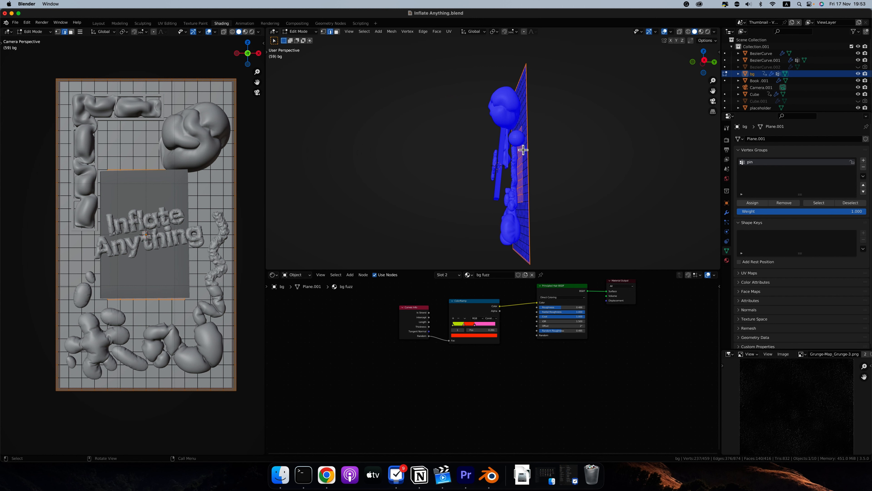
pyautogui.moveTo(519, 150); pyautogui.dragTo(503, 198, button='middle')
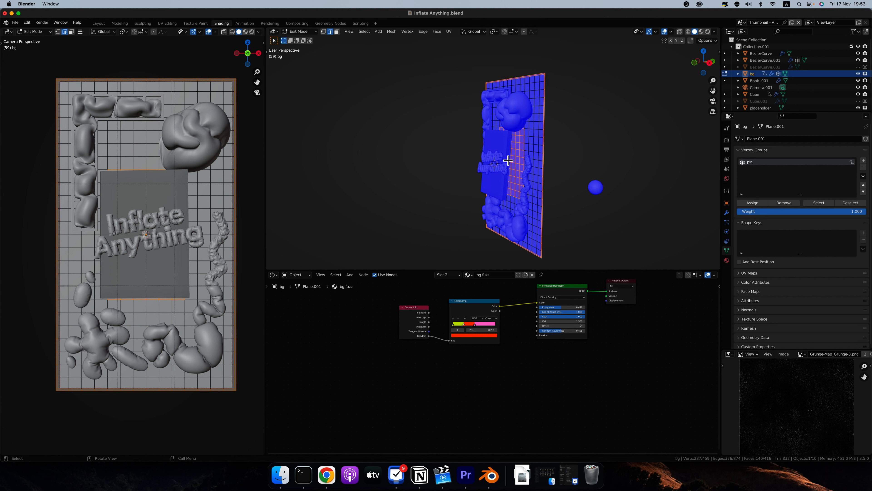
pyautogui.moveTo(510, 162); pyautogui.dragTo(515, 144, button='middle')
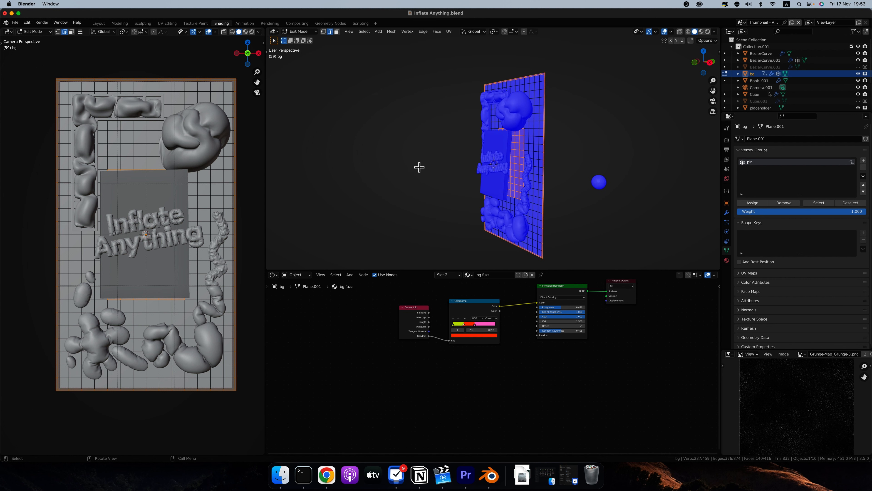
pyautogui.press('Tab')
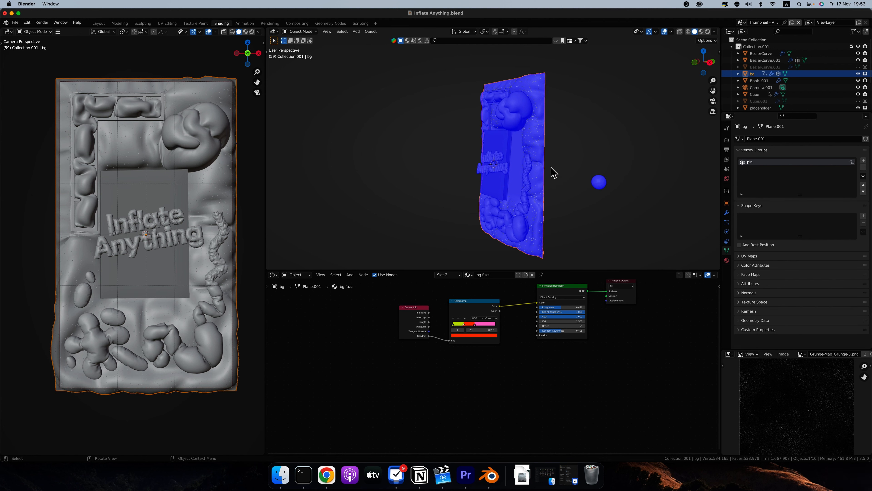
# Step: Switch the camera viewport to rendered shading after checking the inflated background up close
pyautogui.moveTo(534, 167); pyautogui.dragTo(530, 167, button='middle')
pyautogui.scroll(6, 529, 132)
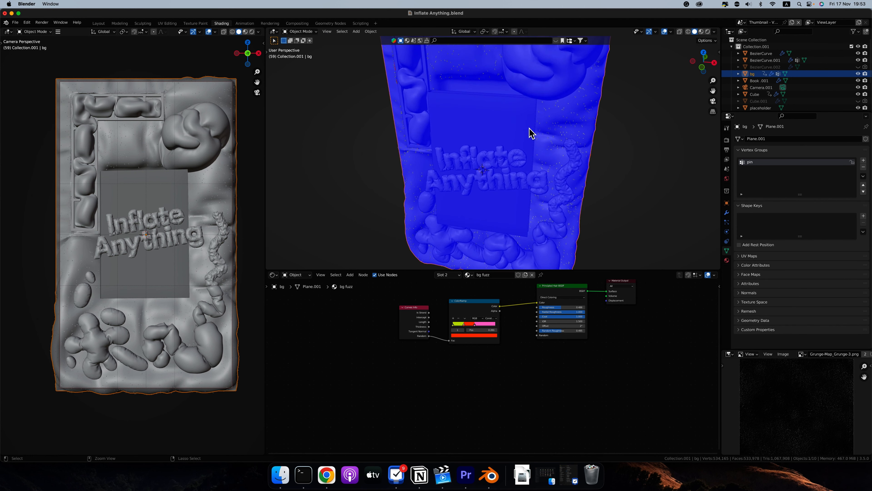
pyautogui.moveTo(530, 132); pyautogui.dragTo(559, 137, button='middle')
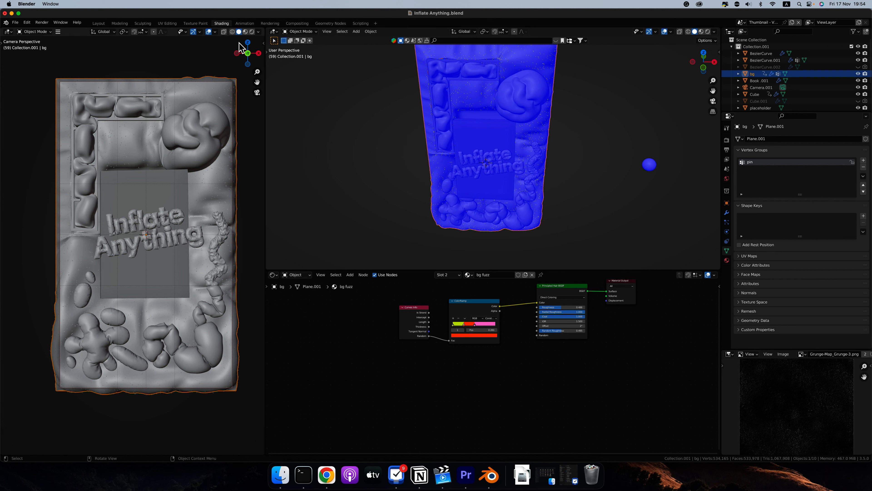
pyautogui.click(252, 32)
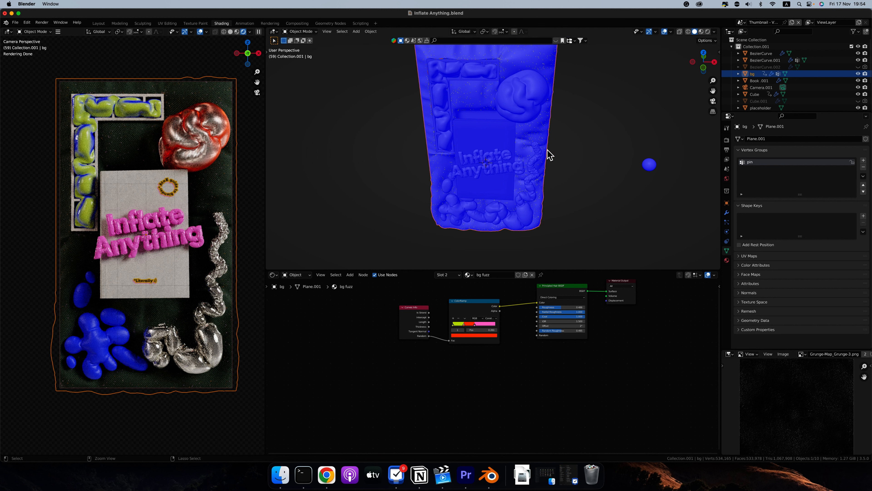
# Step: Select the BezierCurve.001 tube and the Inflate Anything text in turn, and isolate the text in local view
pyautogui.keyDown('ctrl'); pyautogui.scroll(3, 548, 149); pyautogui.keyUp('ctrl')
pyautogui.keyDown('ctrl'); pyautogui.scroll(2, 548, 151); pyautogui.keyUp('ctrl')
pyautogui.click(589, 186)
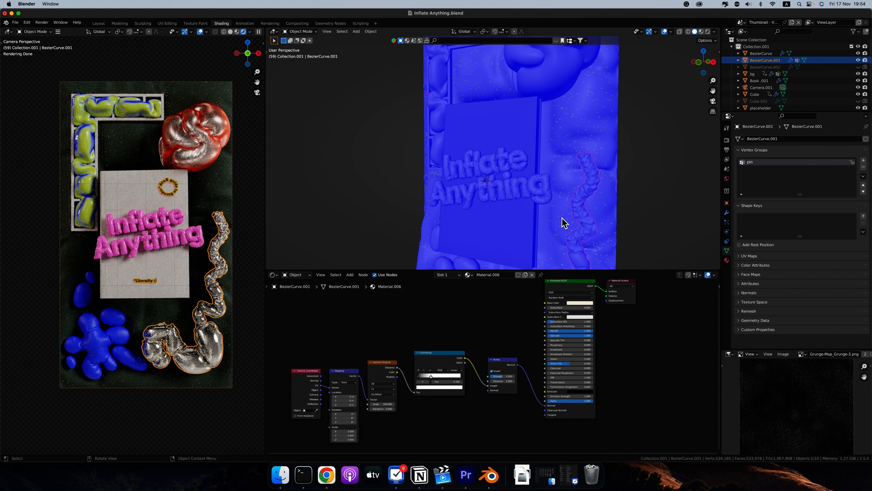
pyautogui.hscroll(10, 501, 195)
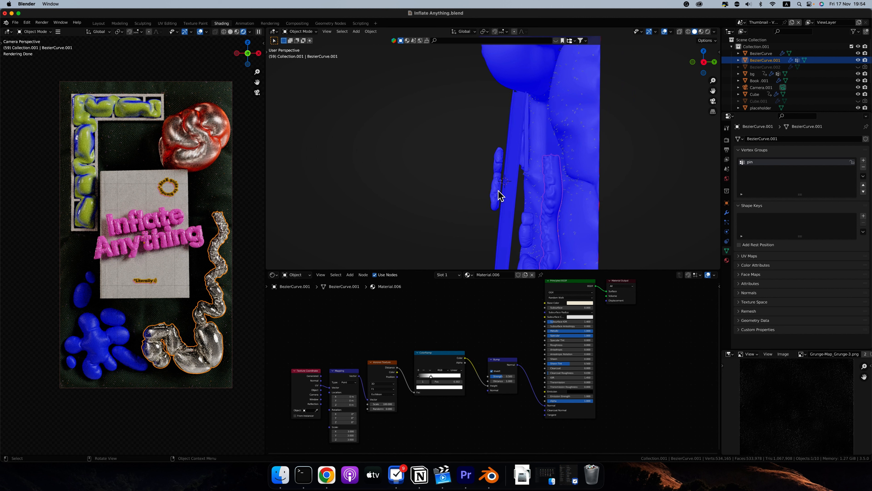
pyautogui.click(498, 193)
pyautogui.press('KP_Divide')
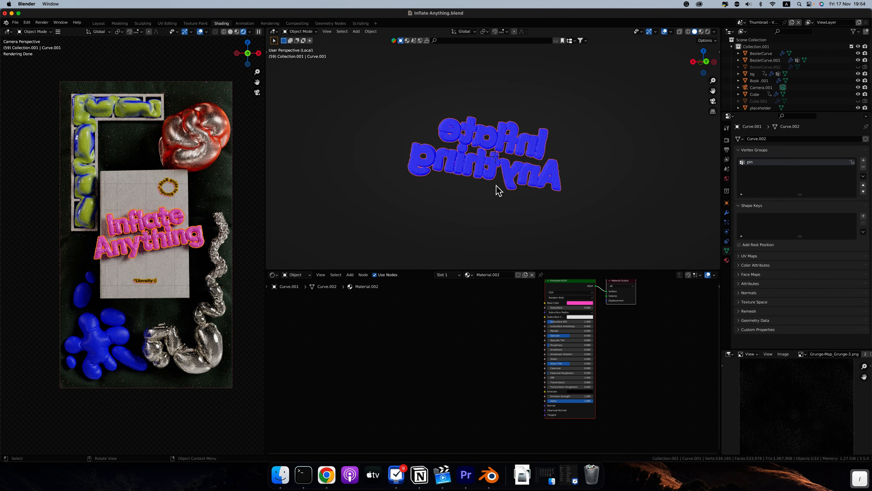
# Step: Examine the isolated Inflate Anything text up close from the back and the sides
pyautogui.scroll(10, 469, 159)
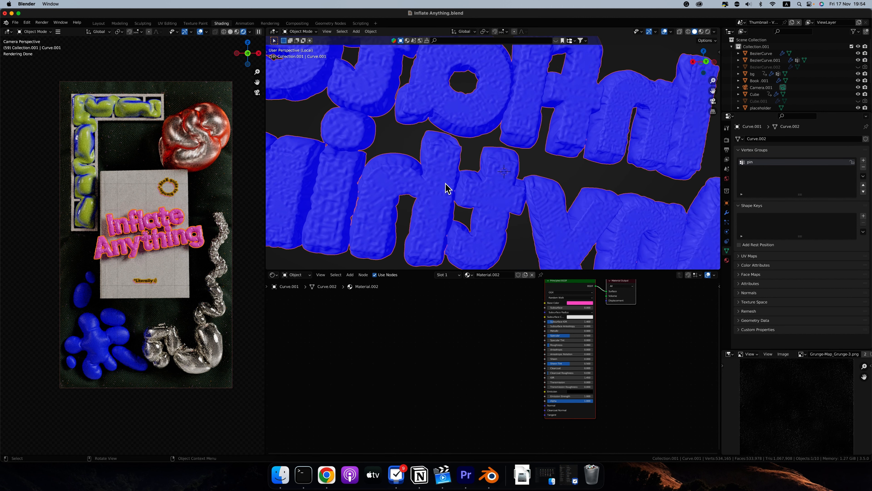
pyautogui.hscroll(10, 455, 176)
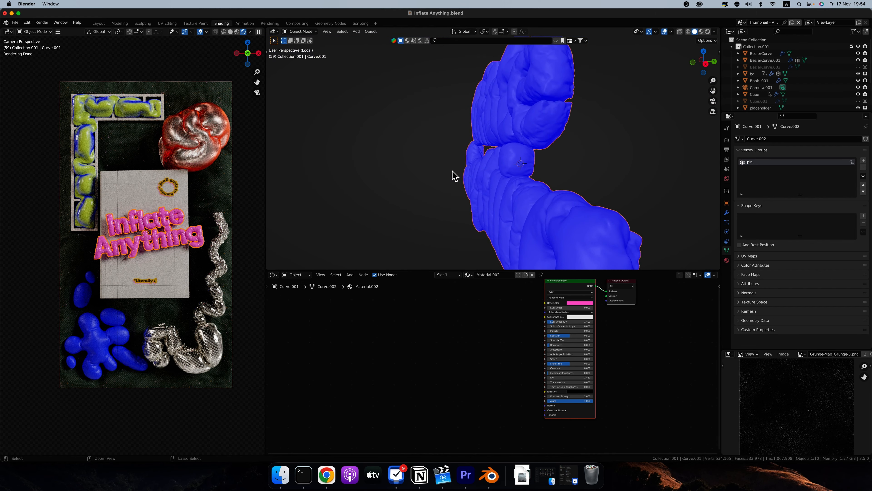
pyautogui.hscroll(5, 455, 176)
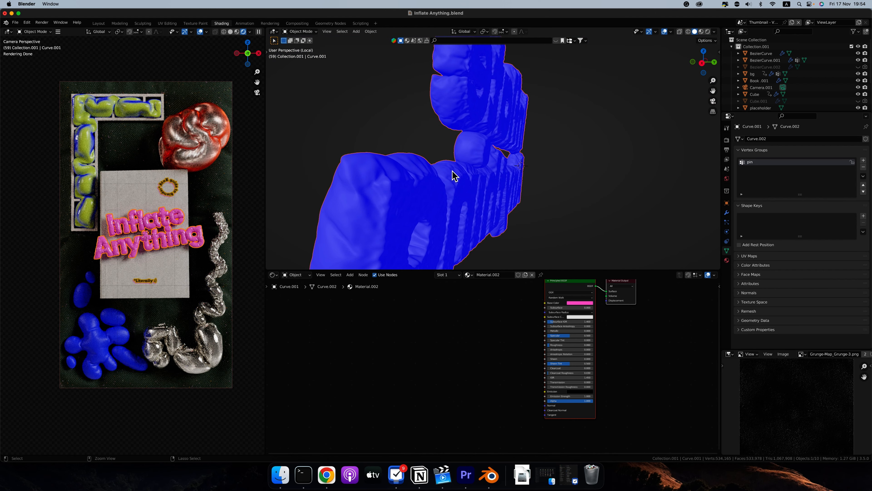
pyautogui.hscroll(3, 454, 176)
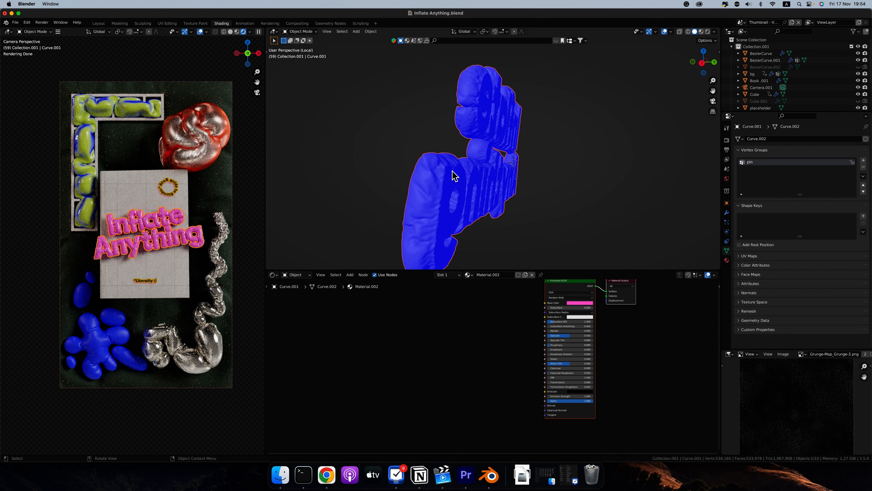
# Step: Return to the full scene, show the BezierCurve.001 tube's cloth physics settings and clear the selection
pyautogui.click(727, 213)
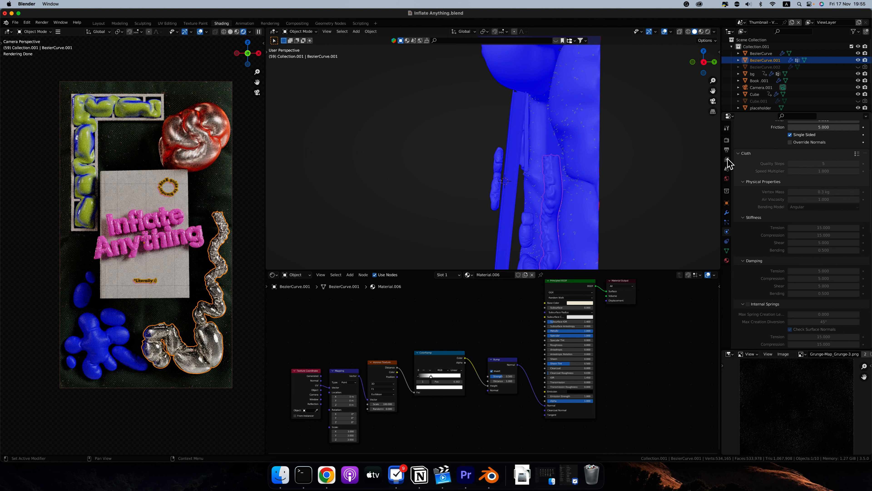
pyautogui.hscroll(-5, 468, 170)
pyautogui.hscroll(-10, 425, 179)
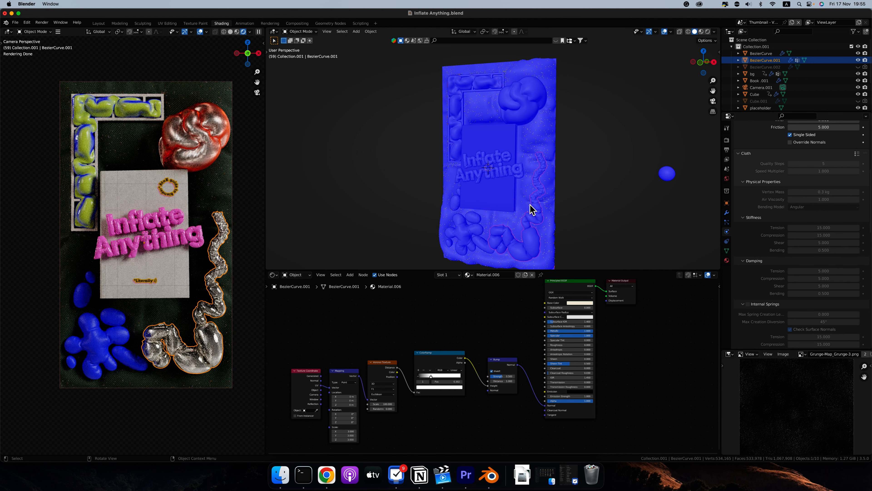
pyautogui.click(403, 177)
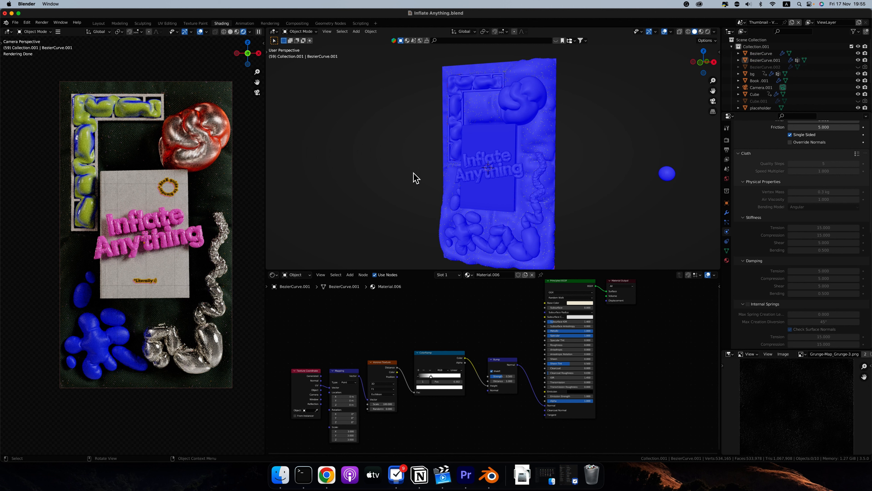
# Step: Examine the whole inflated scene and take a closer look at the metallic tube in the rendered camera view
pyautogui.scroll(3, 415, 177)
pyautogui.hscroll(3, 417, 177)
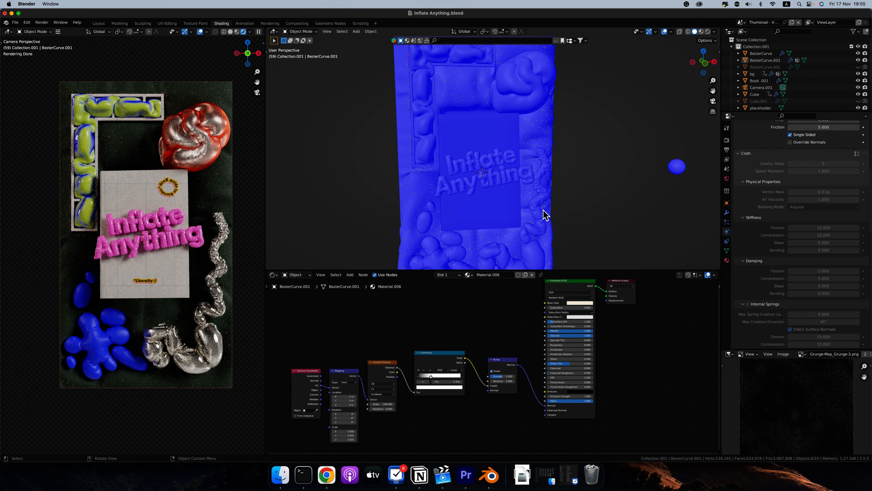
pyautogui.scroll(-3, 546, 215)
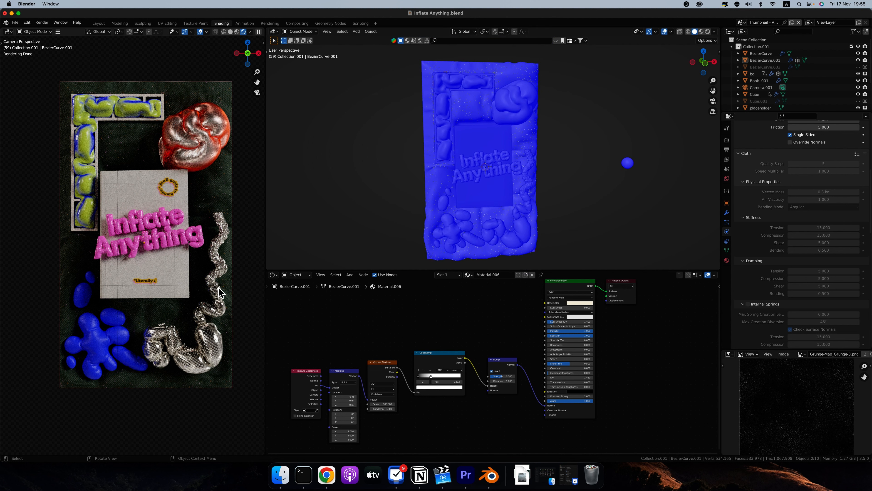
pyautogui.scroll(2, 231, 380)
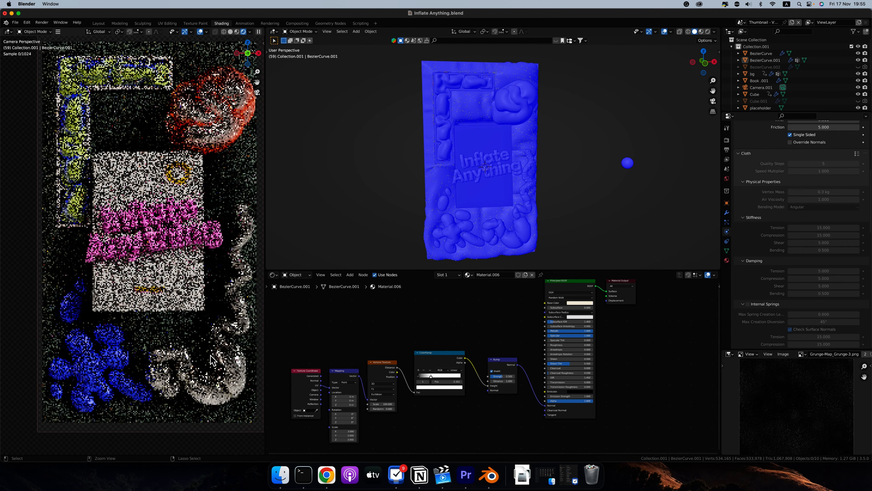
pyautogui.keyDown('alt'); pyautogui.keyDown('shift'); pyautogui.moveTo(230, 378); pyautogui.dragTo(204, 310); pyautogui.keyUp('shift'); pyautogui.keyUp('alt')
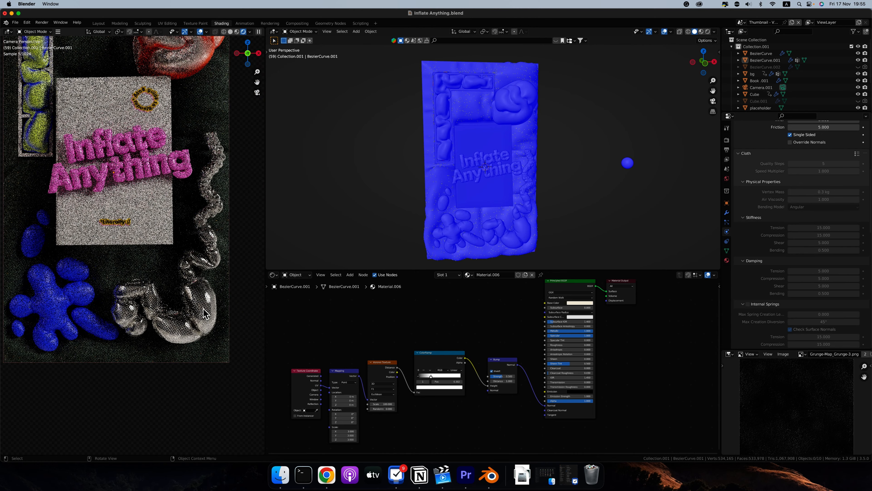
# Step: Select the metallic tube, the blue blob shapes and the red metallic Roundcube in turn to show their material nodes
pyautogui.click(204, 310)
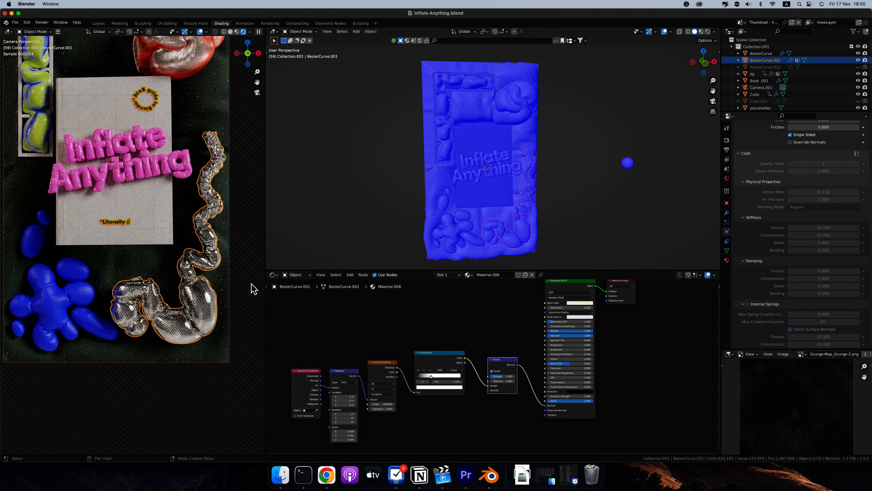
pyautogui.click(56, 310)
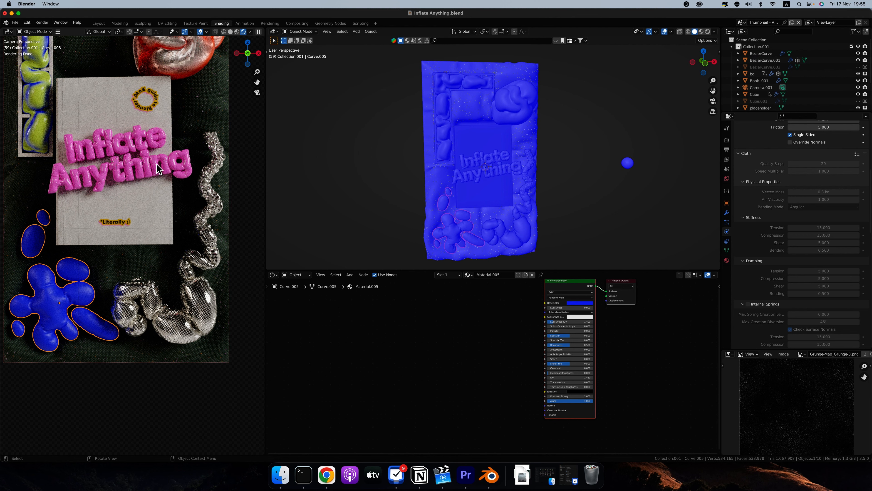
pyautogui.keyDown('alt'); pyautogui.keyDown('shift'); pyautogui.moveTo(155, 137); pyautogui.dragTo(155, 240); pyautogui.keyUp('shift'); pyautogui.keyUp('alt')
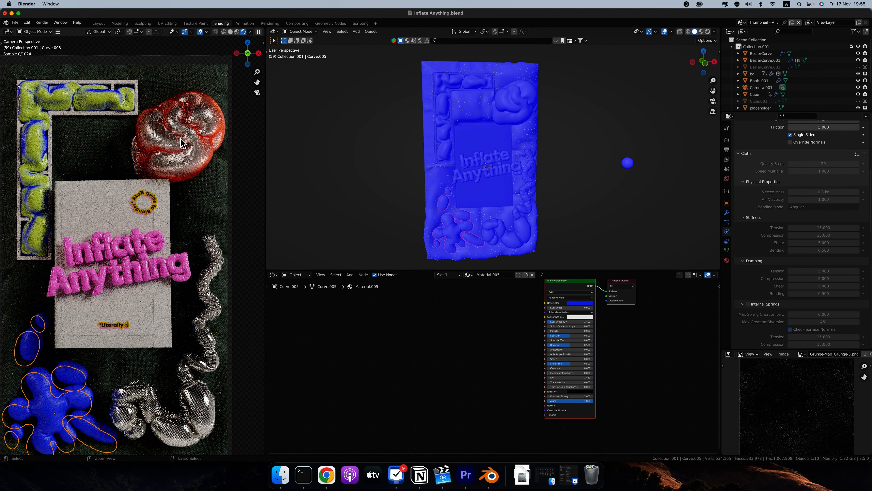
pyautogui.scroll(4, 182, 166)
pyautogui.click(166, 209)
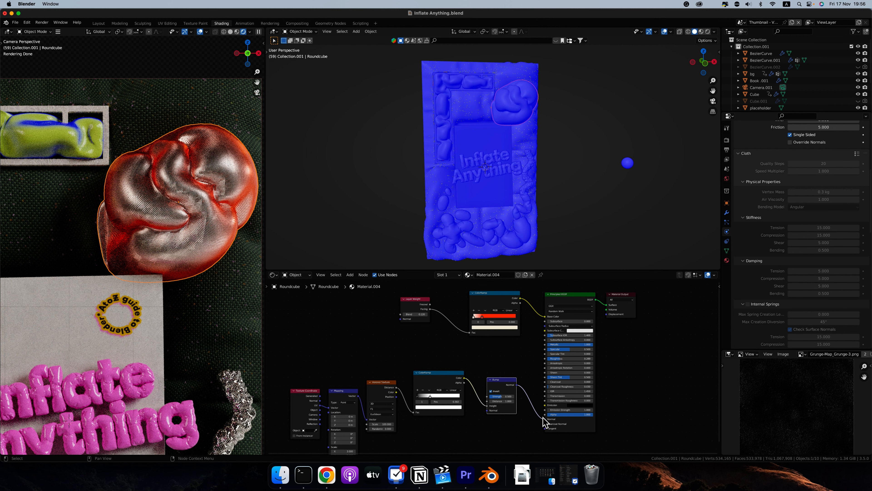
# Step: Disconnect the Bump node from the Roundcube material's Principled BSDF Normal input to compare the surface, and reconnect it
pyautogui.moveTo(545, 419); pyautogui.dragTo(527, 417)
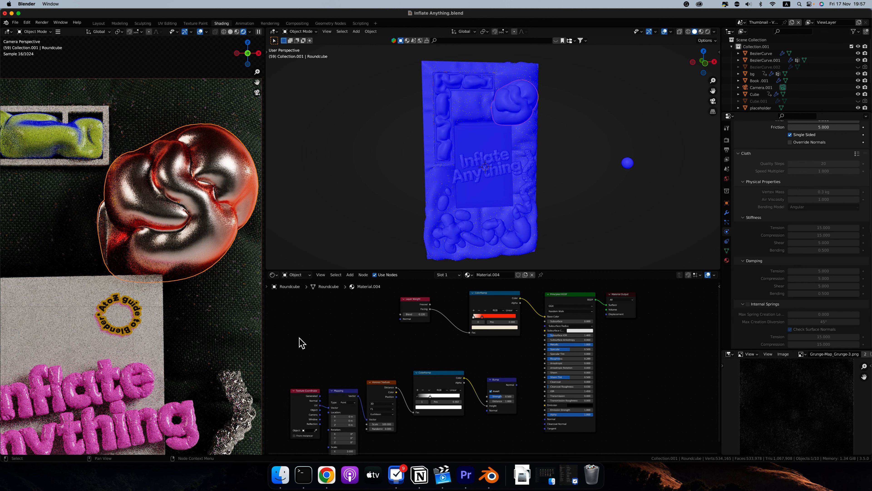
pyautogui.moveTo(517, 385); pyautogui.dragTo(545, 419)
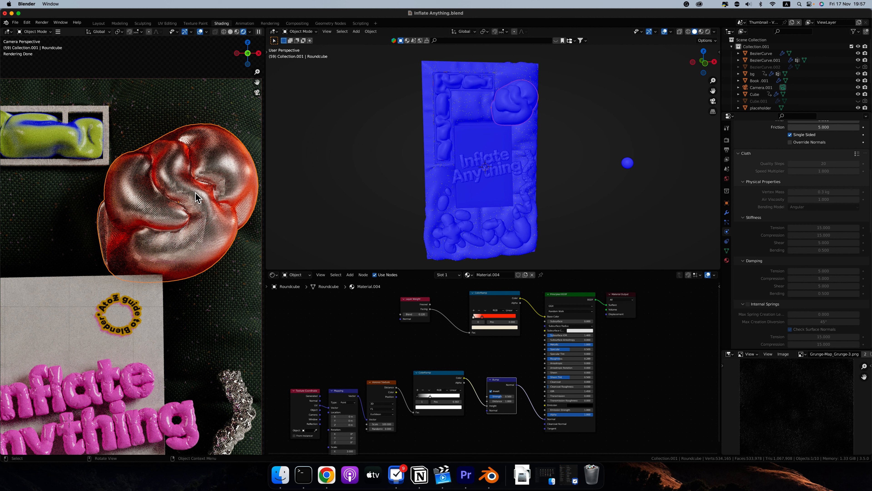
# Step: Select the Layer Weight node in the Roundcube's material, and show the material nodes of the green-and-blue inflated Cube
pyautogui.click(419, 298)
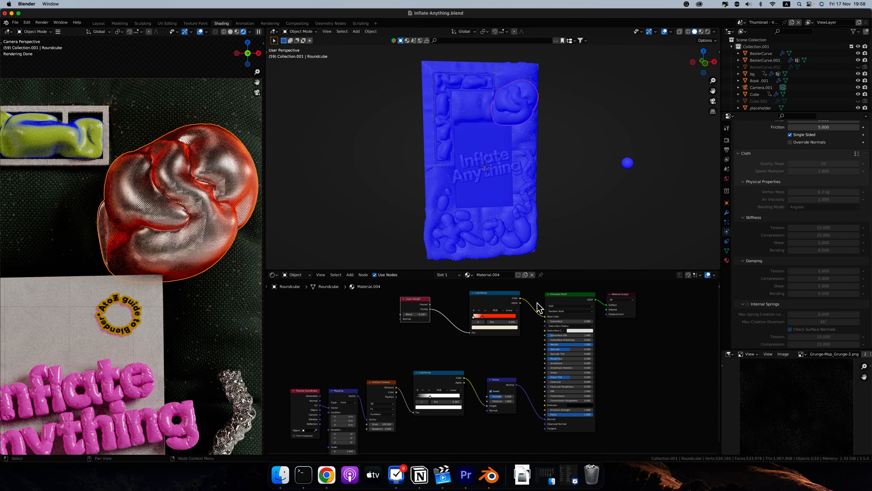
pyautogui.scroll(-5, 135, 181)
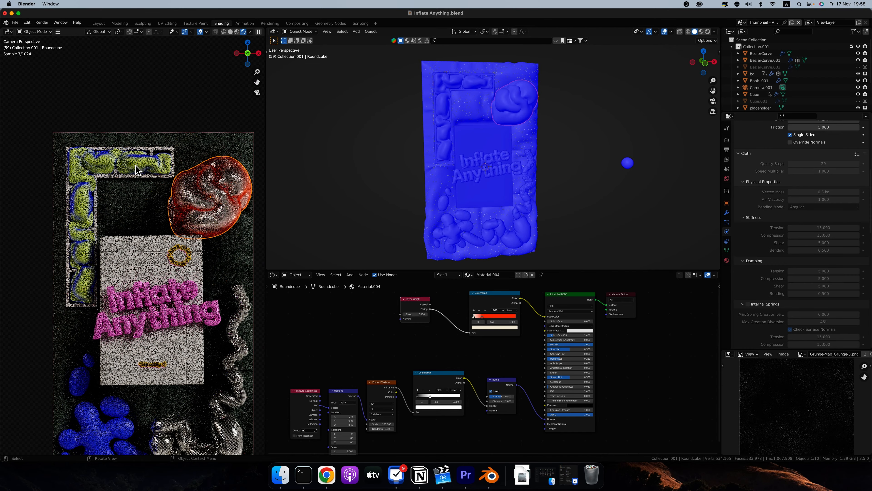
pyautogui.click(138, 169)
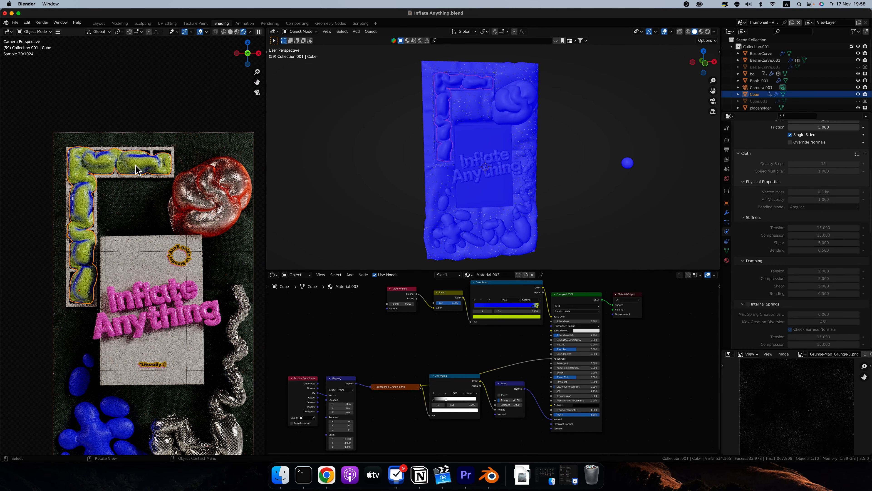